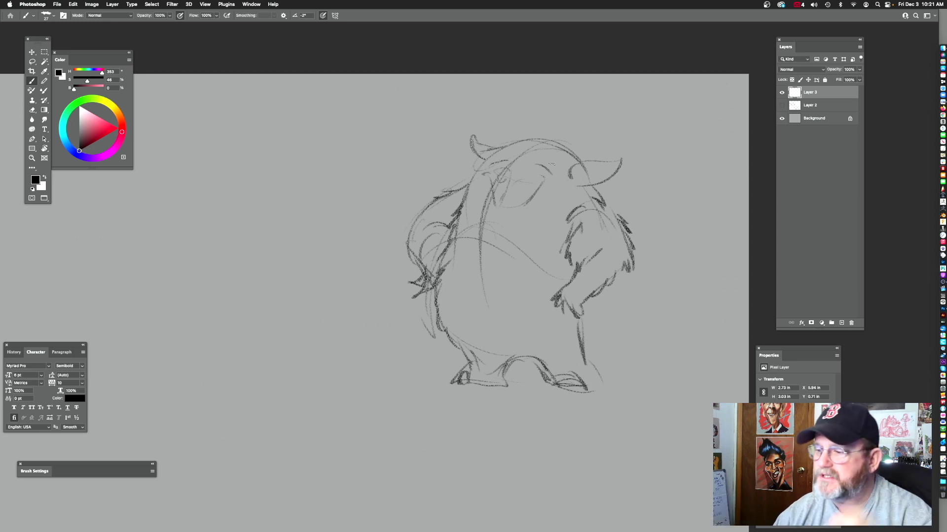
# - Sketch the drooping upper eyelid line across the unfinished monster's face on Layer 3, with a dark pupil beneath it
pyautogui.moveTo(548, 200); pyautogui.dragTo(556, 357)
pyautogui.press('super+z')
pyautogui.moveTo(526, 249)
pyautogui.mouseDown()
pyautogui.moveTo(602, 235)
pyautogui.moveTo(535, 289)
pyautogui.moveTo(590, 259)
pyautogui.mouseUp()
pyautogui.moveTo(641, 237); pyautogui.dragTo(600, 277)
pyautogui.moveTo(509, 194); pyautogui.dragTo(525, 244)
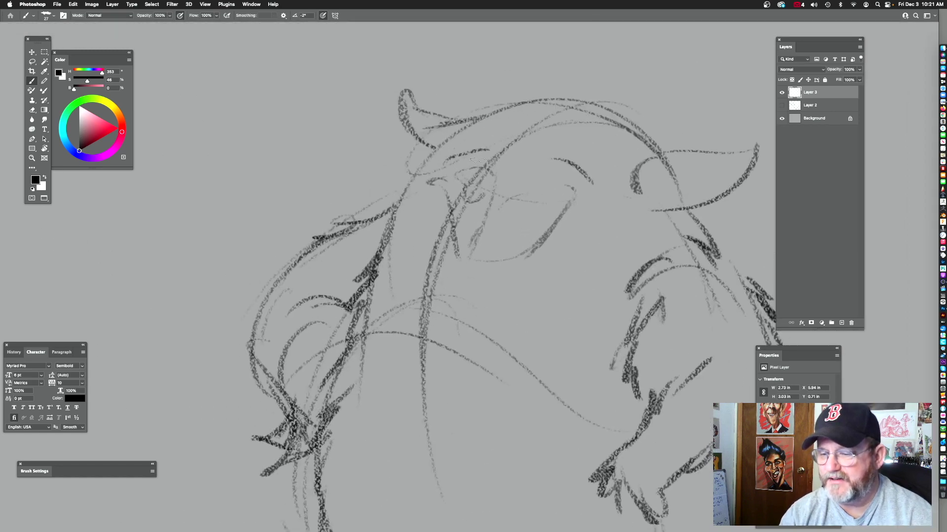
pyautogui.moveTo(499, 194)
pyautogui.mouseDown()
pyautogui.moveTo(449, 188)
pyautogui.moveTo(507, 205)
pyautogui.moveTo(564, 199)
pyautogui.mouseUp()
pyautogui.moveTo(486, 213)
pyautogui.mouseDown()
pyautogui.moveTo(497, 200)
pyautogui.moveTo(454, 195)
pyautogui.moveTo(485, 187)
pyautogui.mouseUp()
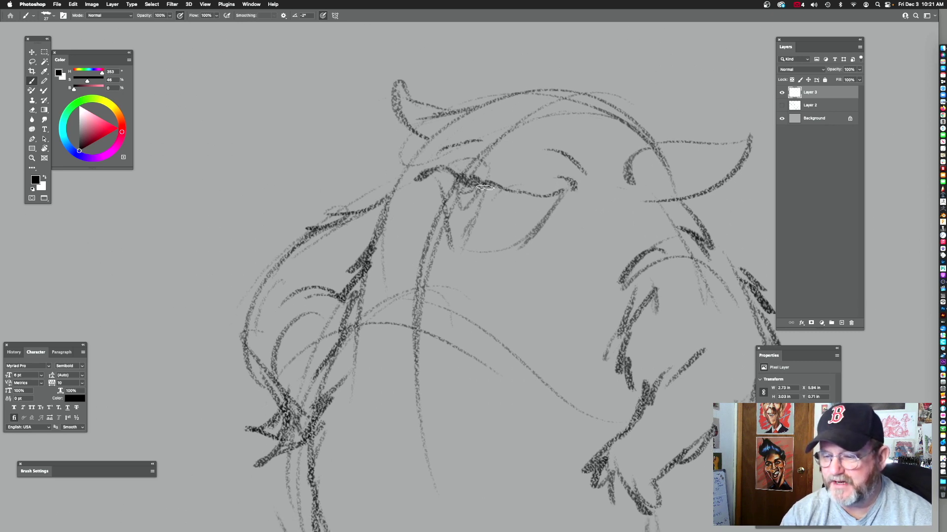
# - Refine the grumpy monster's half-closed eye by shaping the pupil and darkening the lower eye outline and eye corner
pyautogui.moveTo(607, 169); pyautogui.dragTo(576, 179)
pyautogui.press('super+z')
pyautogui.moveTo(427, 190)
pyautogui.mouseDown()
pyautogui.moveTo(431, 219)
pyautogui.moveTo(450, 212)
pyautogui.mouseUp()
pyautogui.moveTo(540, 193); pyautogui.dragTo(535, 170)
pyautogui.moveTo(395, 161)
pyautogui.mouseDown()
pyautogui.moveTo(419, 231)
pyautogui.moveTo(485, 233)
pyautogui.moveTo(428, 239)
pyautogui.moveTo(529, 178)
pyautogui.moveTo(543, 189)
pyautogui.moveTo(512, 188)
pyautogui.moveTo(512, 179)
pyautogui.moveTo(536, 188)
pyautogui.mouseUp()
pyautogui.moveTo(629, 178); pyautogui.dragTo(558, 213)
pyautogui.moveTo(519, 186)
pyautogui.mouseDown()
pyautogui.moveTo(589, 172)
pyautogui.moveTo(554, 174)
pyautogui.moveTo(562, 206)
pyautogui.mouseUp()
# - Add curved bands to the grumpy monster's horns and loose fur tufts along the top of its head
pyautogui.moveTo(599, 167)
pyautogui.mouseDown()
pyautogui.moveTo(597, 197)
pyautogui.moveTo(650, 155)
pyautogui.moveTo(529, 197)
pyautogui.moveTo(528, 213)
pyautogui.moveTo(642, 221)
pyautogui.moveTo(541, 109)
pyautogui.mouseUp()
pyautogui.moveTo(550, 126)
pyautogui.mouseDown()
pyautogui.moveTo(507, 107)
pyautogui.moveTo(463, 104)
pyautogui.mouseUp()
pyautogui.moveTo(476, 115)
pyautogui.mouseDown()
pyautogui.moveTo(442, 120)
pyautogui.moveTo(431, 133)
pyautogui.mouseUp()
pyautogui.moveTo(511, 192); pyautogui.dragTo(608, 238)
pyautogui.moveTo(537, 175)
pyautogui.mouseDown()
pyautogui.moveTo(481, 185)
pyautogui.moveTo(456, 177)
pyautogui.moveTo(481, 184)
pyautogui.moveTo(458, 196)
pyautogui.moveTo(452, 177)
pyautogui.mouseUp()
pyautogui.moveTo(488, 187)
pyautogui.mouseDown()
pyautogui.moveTo(458, 196)
pyautogui.moveTo(453, 174)
pyautogui.moveTo(456, 194)
pyautogui.mouseUp()
pyautogui.moveTo(449, 154)
pyautogui.mouseDown()
pyautogui.moveTo(463, 181)
pyautogui.moveTo(453, 207)
pyautogui.mouseUp()
pyautogui.moveTo(617, 243)
pyautogui.mouseDown()
pyautogui.moveTo(587, 263)
pyautogui.moveTo(586, 217)
pyautogui.mouseUp()
pyautogui.moveTo(502, 160); pyautogui.dragTo(465, 180)
# - Sketch short fur strokes down the side of the grumpy monster's head below the smaller horn
pyautogui.moveTo(476, 172)
pyautogui.mouseDown()
pyautogui.moveTo(441, 187)
pyautogui.moveTo(420, 208)
pyautogui.mouseUp()
pyautogui.moveTo(437, 204); pyautogui.dragTo(411, 229)
pyautogui.moveTo(418, 230); pyautogui.dragTo(399, 272)
pyautogui.moveTo(603, 321)
pyautogui.mouseDown()
pyautogui.moveTo(537, 269)
pyautogui.moveTo(450, 229)
pyautogui.mouseUp()
pyautogui.moveTo(484, 332)
pyautogui.mouseDown()
pyautogui.moveTo(520, 264)
pyautogui.moveTo(523, 286)
pyautogui.mouseUp()
pyautogui.moveTo(582, 212); pyautogui.dragTo(663, 186)
# - Show Layer 2 so the other monster sketches appear alongside the grumpy monster
pyautogui.click(782, 107)
pyautogui.moveTo(358, 352); pyautogui.dragTo(646, 351)
pyautogui.moveTo(663, 298)
pyautogui.mouseDown()
pyautogui.moveTo(639, 312)
pyautogui.moveTo(520, 188)
pyautogui.moveTo(484, 235)
pyautogui.moveTo(499, 258)
pyautogui.moveTo(539, 243)
pyautogui.mouseUp()
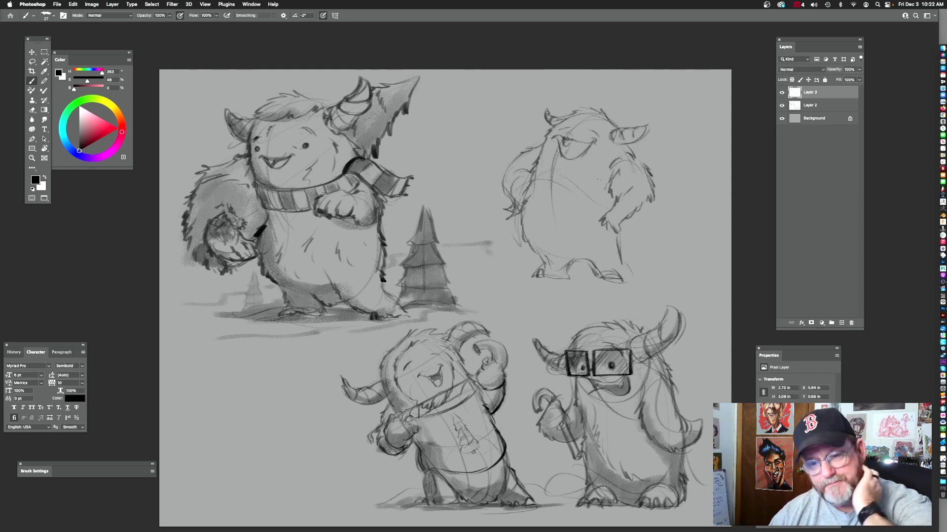
# - Examine the poses and shading of the scarf-wearing monster and the laughing monster holding a candy cane
pyautogui.moveTo(319, 179); pyautogui.dragTo(430, 199)
pyautogui.moveTo(430, 199)
pyautogui.mouseDown()
pyautogui.moveTo(463, 210)
pyautogui.moveTo(456, 213)
pyautogui.mouseUp()
pyautogui.moveTo(468, 220)
pyautogui.mouseDown()
pyautogui.moveTo(490, 218)
pyautogui.moveTo(480, 246)
pyautogui.mouseUp()
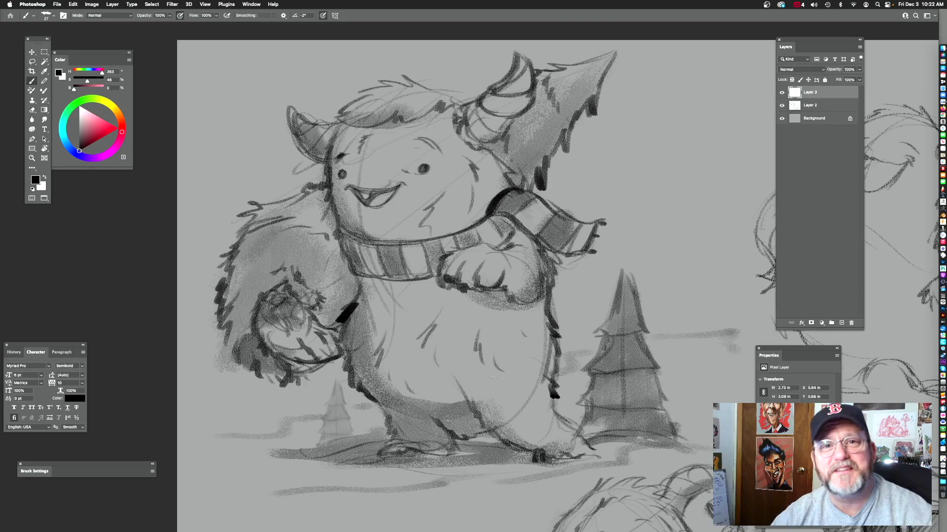
pyautogui.moveTo(543, 263)
pyautogui.mouseDown()
pyautogui.moveTo(552, 307)
pyautogui.moveTo(534, 296)
pyautogui.mouseUp()
pyautogui.press('super+z')
pyautogui.moveTo(631, 356)
pyautogui.mouseDown()
pyautogui.moveTo(627, 314)
pyautogui.moveTo(571, 350)
pyautogui.mouseUp()
pyautogui.moveTo(518, 265)
pyautogui.mouseDown()
pyautogui.moveTo(500, 305)
pyautogui.moveTo(542, 270)
pyautogui.mouseUp()
pyautogui.press('super+z')
pyautogui.moveTo(632, 373)
pyautogui.mouseDown()
pyautogui.moveTo(623, 368)
pyautogui.moveTo(642, 368)
pyautogui.mouseUp()
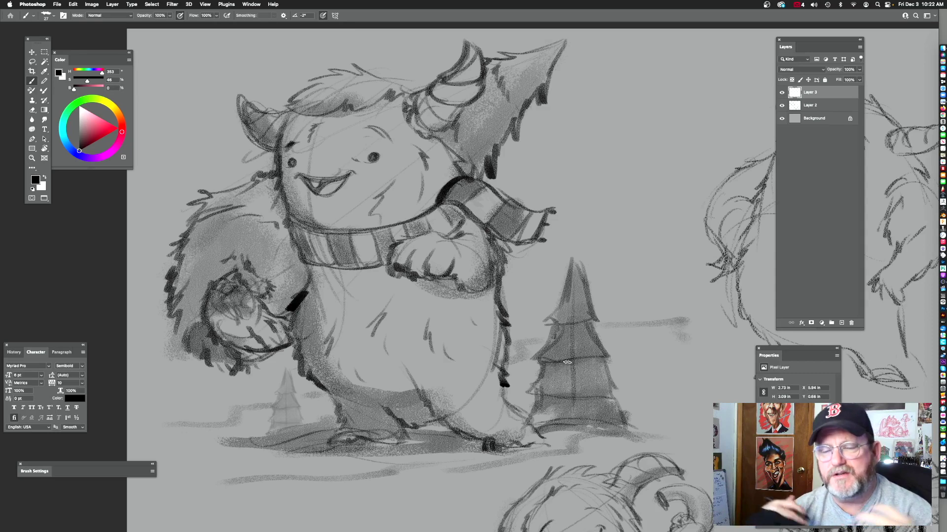
pyautogui.moveTo(650, 369); pyautogui.dragTo(594, 376)
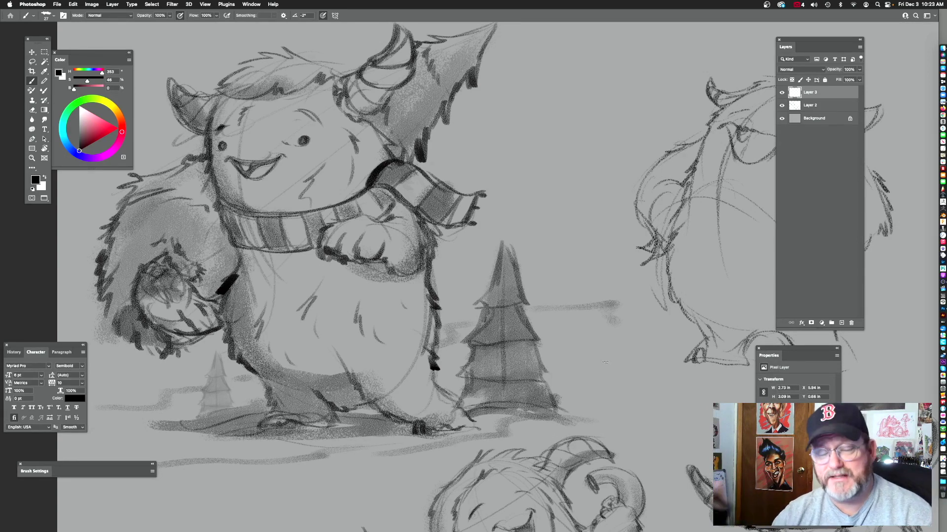
pyautogui.scroll(-10, 606, 362)
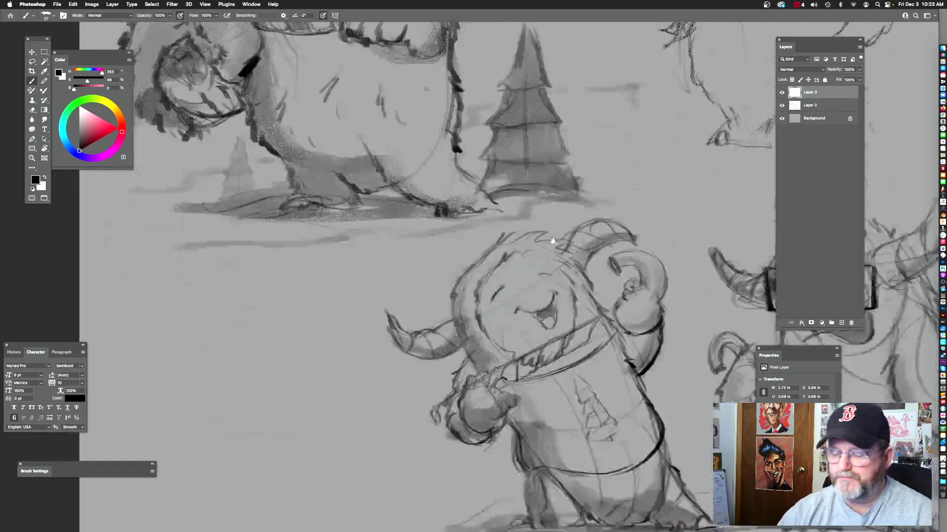
pyautogui.hscroll(4, 493, 345)
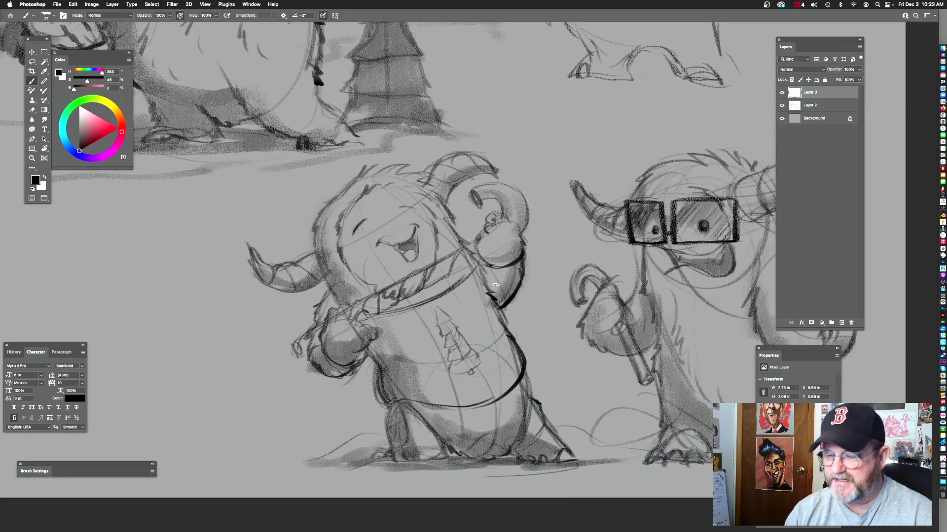
pyautogui.hscroll(2, 510, 350)
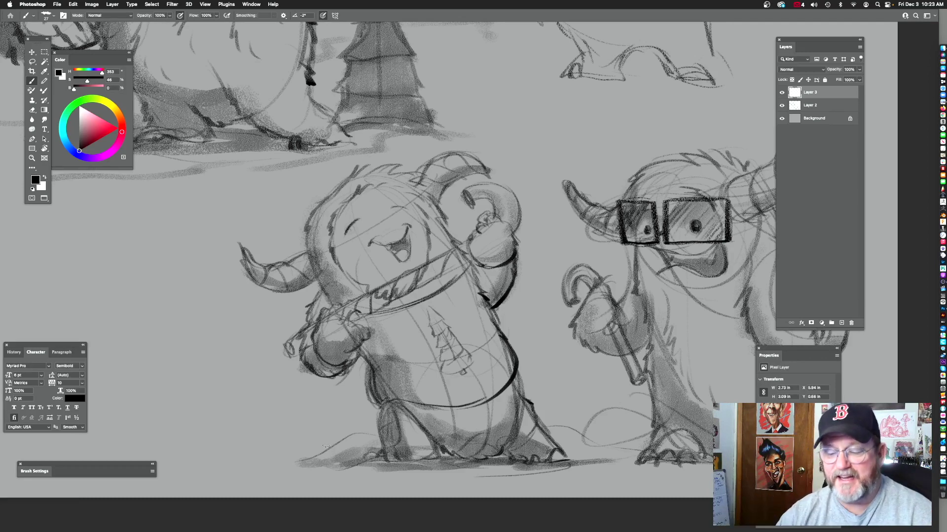
pyautogui.scroll(2, 457, 285)
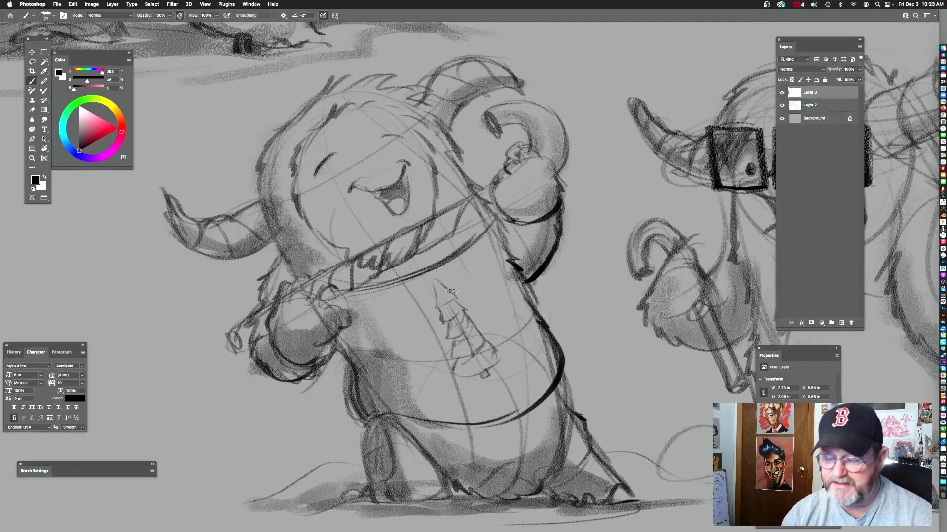
# - Select Layer 2 and draw small ornaments on the Christmas tree on the laughing monster's sweater with a smaller brush
pyautogui.press('[')
pyautogui.click(782, 106)
pyautogui.click(782, 106)
pyautogui.click(810, 105)
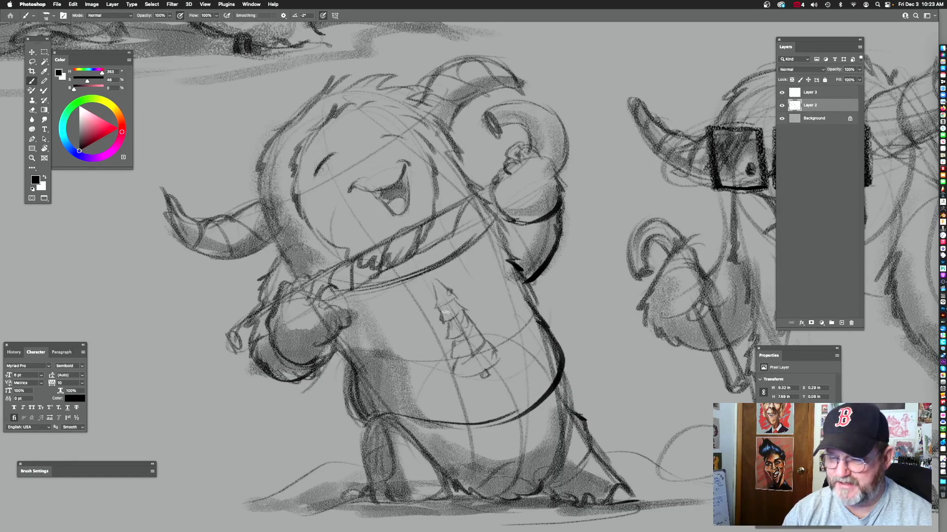
pyautogui.moveTo(464, 320); pyautogui.dragTo(450, 338)
pyautogui.moveTo(453, 349); pyautogui.dragTo(454, 352)
pyautogui.moveTo(474, 337); pyautogui.dragTo(471, 369)
pyautogui.moveTo(488, 359); pyautogui.dragTo(491, 362)
pyautogui.moveTo(579, 295)
pyautogui.mouseDown()
pyautogui.moveTo(560, 393)
pyautogui.moveTo(575, 367)
pyautogui.moveTo(550, 305)
pyautogui.mouseUp()
pyautogui.moveTo(595, 266); pyautogui.dragTo(560, 317)
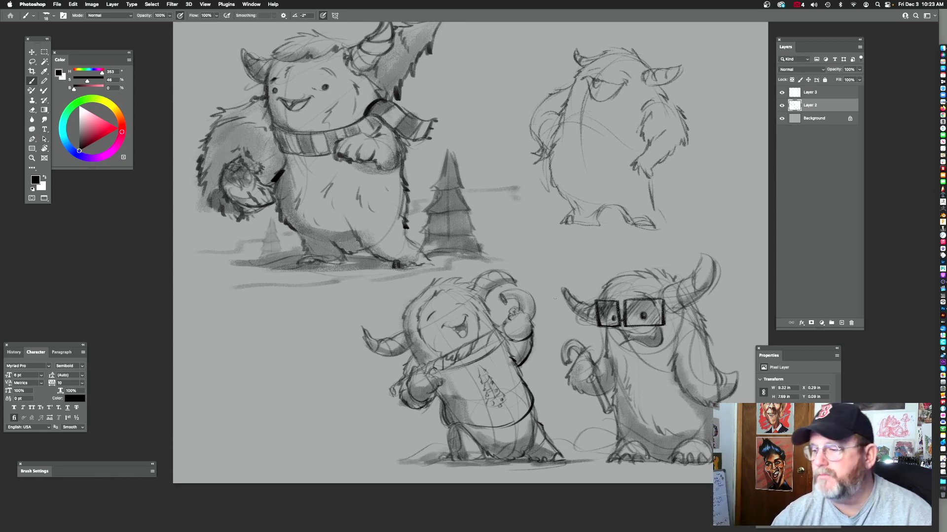
# - Return to Layer 3 and add shaggy fur to the grumpy monster's large forearm and define the fingers on its hand
pyautogui.moveTo(619, 352); pyautogui.dragTo(575, 230)
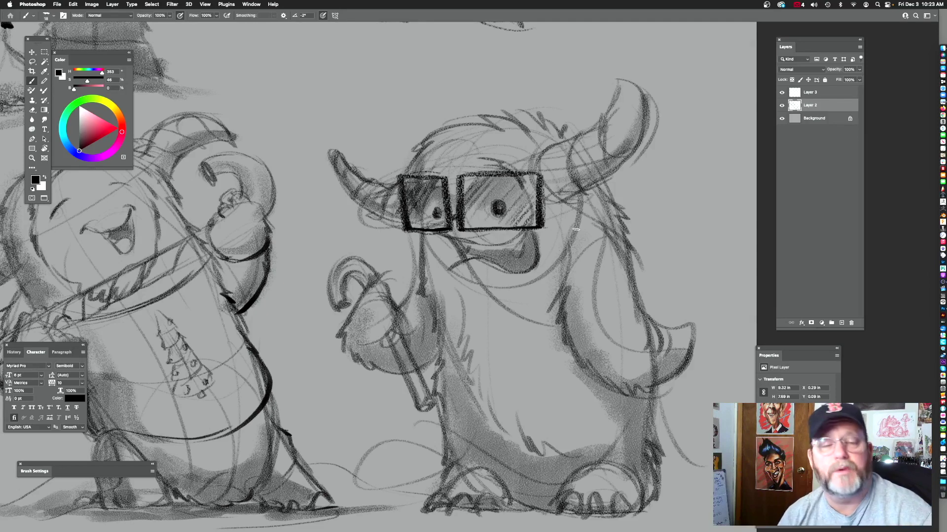
pyautogui.moveTo(623, 209)
pyautogui.mouseDown()
pyautogui.moveTo(579, 212)
pyautogui.moveTo(599, 217)
pyautogui.moveTo(614, 394)
pyautogui.mouseUp()
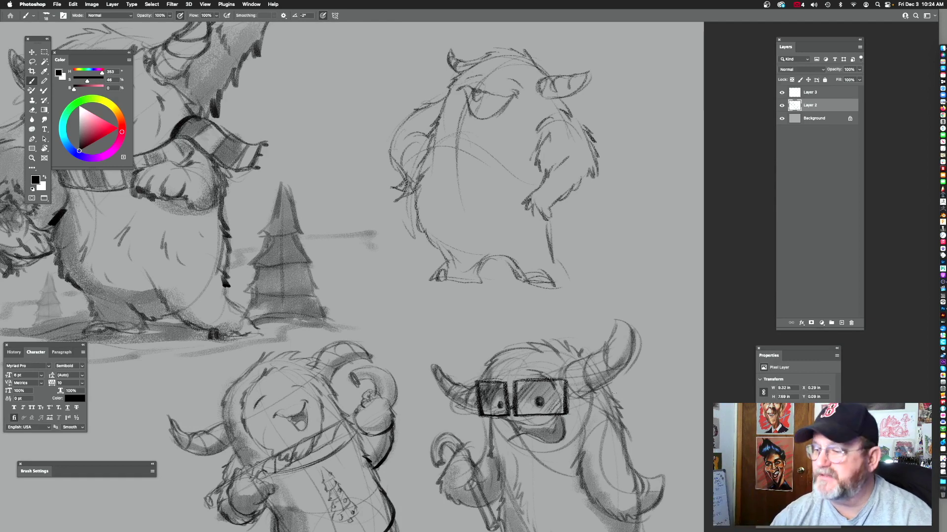
pyautogui.hotkey('alt', ']')
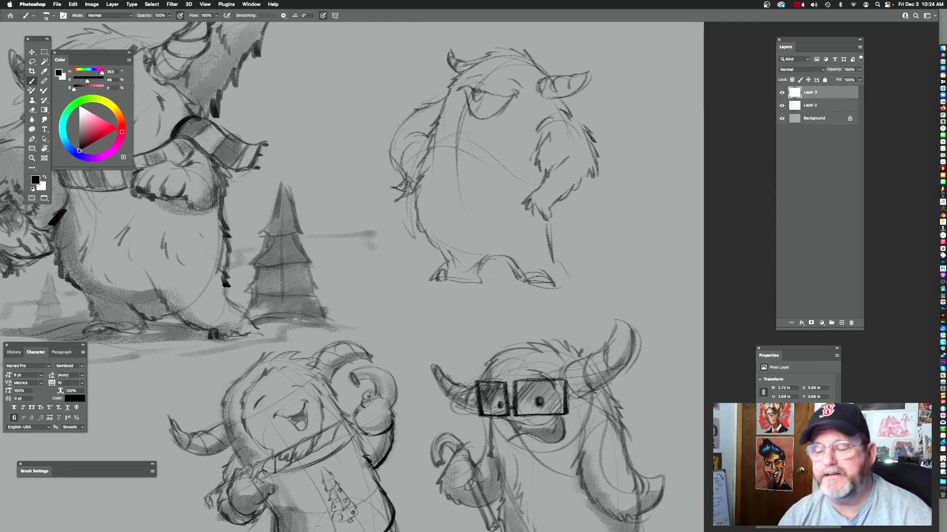
pyautogui.moveTo(526, 189); pyautogui.dragTo(549, 198)
pyautogui.moveTo(552, 201); pyautogui.dragTo(541, 304)
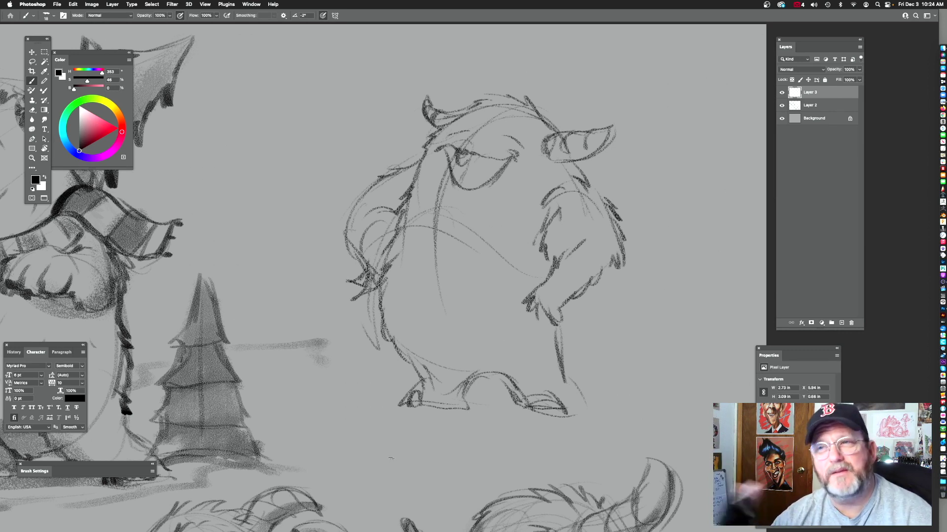
pyautogui.moveTo(559, 226); pyautogui.dragTo(570, 219)
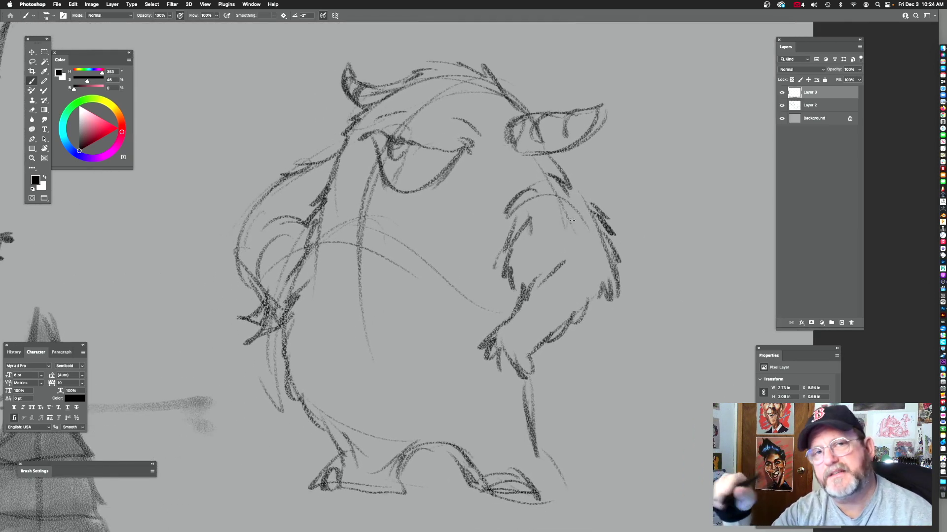
pyautogui.moveTo(565, 319)
pyautogui.mouseDown()
pyautogui.moveTo(520, 355)
pyautogui.moveTo(566, 314)
pyautogui.moveTo(553, 293)
pyautogui.mouseUp()
pyautogui.moveTo(494, 321); pyautogui.dragTo(507, 303)
pyautogui.moveTo(501, 314); pyautogui.dragTo(518, 334)
pyautogui.moveTo(518, 334)
pyautogui.mouseDown()
pyautogui.moveTo(534, 311)
pyautogui.moveTo(557, 309)
pyautogui.mouseUp()
pyautogui.moveTo(635, 263); pyautogui.dragTo(632, 277)
pyautogui.moveTo(541, 327); pyautogui.dragTo(553, 313)
pyautogui.moveTo(565, 297)
pyautogui.mouseDown()
pyautogui.moveTo(605, 280)
pyautogui.moveTo(607, 262)
pyautogui.mouseUp()
pyautogui.moveTo(553, 203)
pyautogui.mouseDown()
pyautogui.moveTo(601, 234)
pyautogui.moveTo(577, 249)
pyautogui.moveTo(577, 260)
pyautogui.mouseUp()
# - Sketch the grumpy monster's rounded belly with a lower curve between the legs and strengthen its side contour
pyautogui.moveTo(476, 253); pyautogui.dragTo(472, 208)
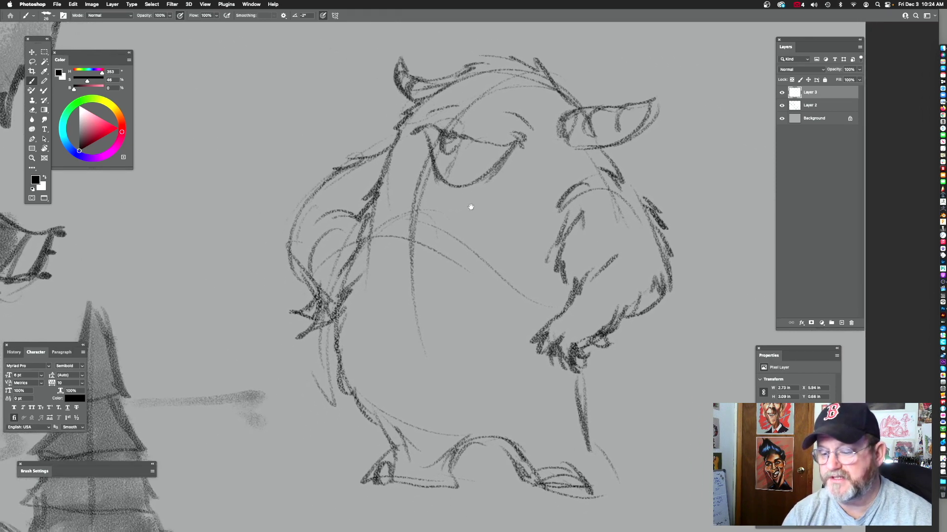
pyautogui.moveTo(521, 232); pyautogui.dragTo(506, 259)
pyautogui.moveTo(362, 269); pyautogui.dragTo(354, 311)
pyautogui.press('super+z')
pyautogui.moveTo(586, 223)
pyautogui.mouseDown()
pyautogui.moveTo(581, 232)
pyautogui.moveTo(584, 217)
pyautogui.mouseUp()
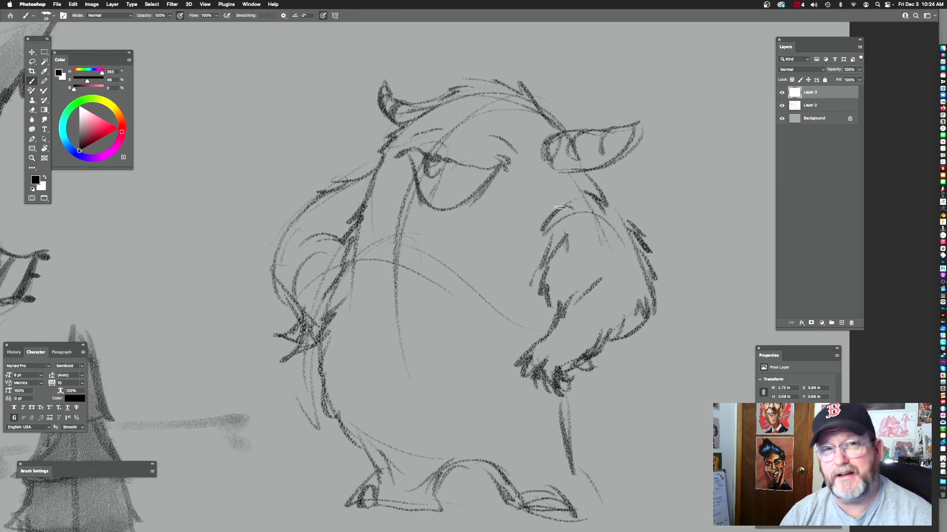
pyautogui.moveTo(374, 174); pyautogui.dragTo(381, 322)
pyautogui.moveTo(454, 317); pyautogui.dragTo(462, 250)
pyautogui.moveTo(343, 199)
pyautogui.mouseDown()
pyautogui.moveTo(323, 334)
pyautogui.moveTo(363, 379)
pyautogui.moveTo(593, 264)
pyautogui.mouseUp()
pyautogui.moveTo(571, 140); pyautogui.dragTo(598, 230)
pyautogui.moveTo(479, 264); pyautogui.dragTo(460, 247)
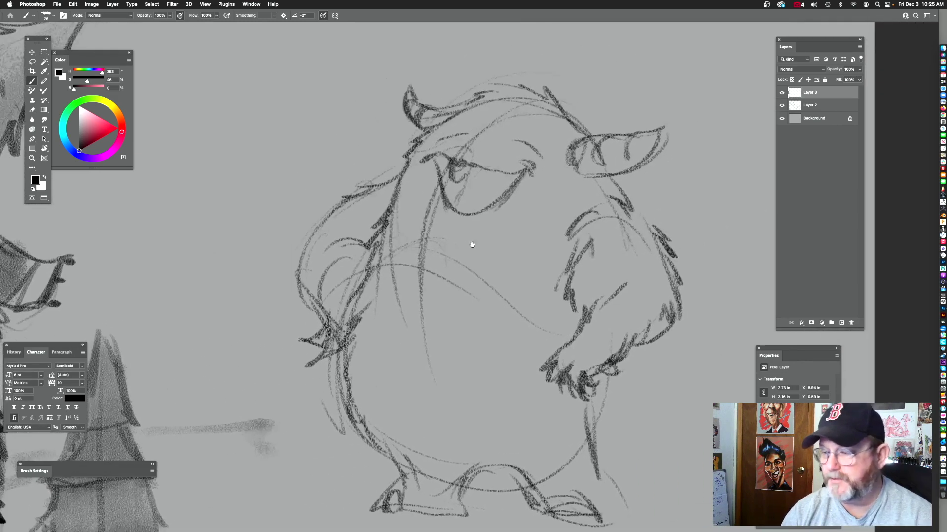
pyautogui.moveTo(510, 221); pyautogui.dragTo(511, 248)
# - Fade Layer 3 to about 29% opacity and add a new layer above it
pyautogui.click(859, 69)
pyautogui.moveTo(860, 79); pyautogui.dragTo(834, 79)
pyautogui.click(842, 323)
pyautogui.moveTo(575, 261); pyautogui.dragTo(538, 222)
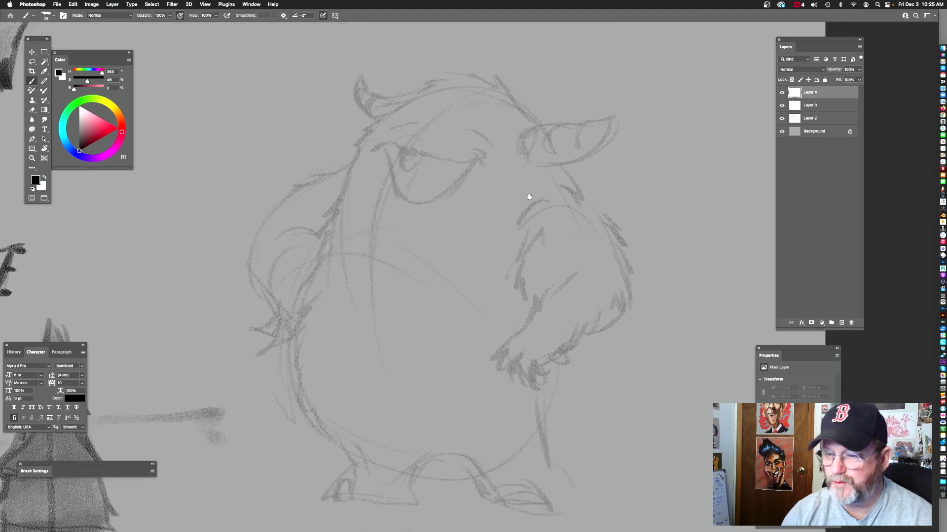
# - Draw a pear-shaped construction outline over the grumpy monster's head and body on the new layer
pyautogui.moveTo(552, 154)
pyautogui.mouseDown()
pyautogui.moveTo(339, 215)
pyautogui.moveTo(450, 112)
pyautogui.moveTo(337, 161)
pyautogui.moveTo(310, 279)
pyautogui.moveTo(325, 244)
pyautogui.moveTo(351, 466)
pyautogui.mouseUp()
pyautogui.moveTo(551, 326); pyautogui.dragTo(526, 197)
pyautogui.moveTo(279, 290); pyautogui.dragTo(521, 282)
pyautogui.moveTo(536, 239); pyautogui.dragTo(477, 335)
pyautogui.moveTo(519, 252); pyautogui.dragTo(488, 381)
pyautogui.moveTo(493, 333); pyautogui.dragTo(453, 96)
pyautogui.moveTo(483, 130); pyautogui.dragTo(490, 293)
pyautogui.press('super+z')
pyautogui.press('super+z')
pyautogui.moveTo(498, 154); pyautogui.dragTo(506, 311)
pyautogui.moveTo(500, 262)
pyautogui.mouseDown()
pyautogui.moveTo(510, 408)
pyautogui.moveTo(462, 454)
pyautogui.mouseUp()
pyautogui.moveTo(502, 333)
pyautogui.mouseDown()
pyautogui.moveTo(590, 267)
pyautogui.moveTo(554, 286)
pyautogui.mouseUp()
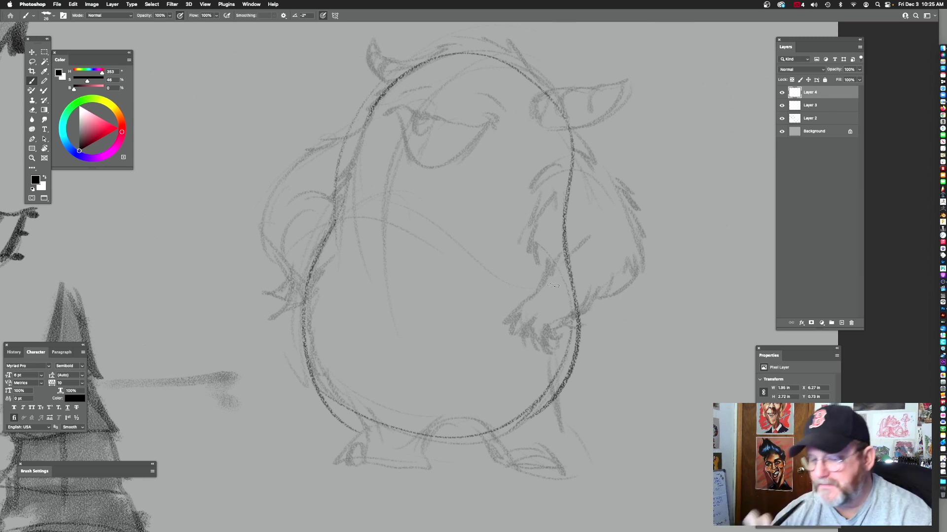
# - Draw a shoulder arc across the construction body and block in the smaller arm with overlapping ovals
pyautogui.moveTo(478, 217)
pyautogui.mouseDown()
pyautogui.moveTo(490, 169)
pyautogui.moveTo(482, 168)
pyautogui.mouseUp()
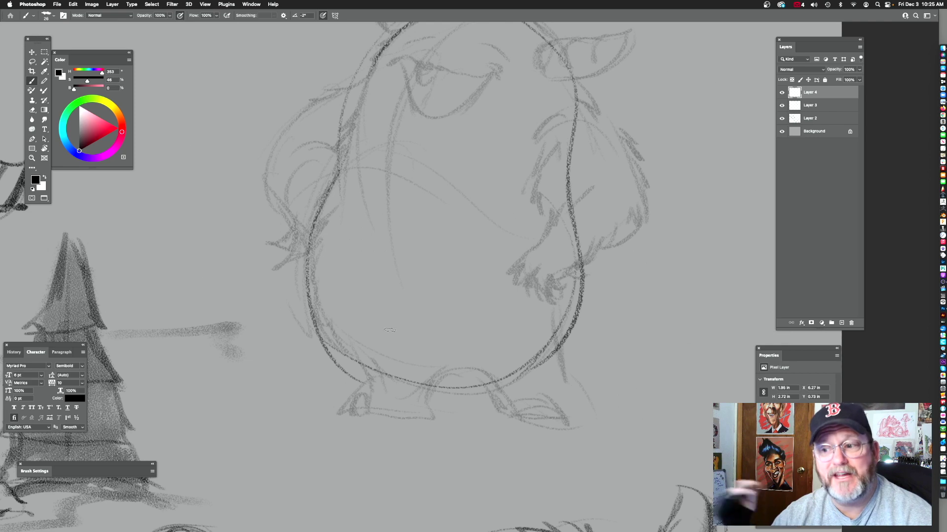
pyautogui.moveTo(480, 227); pyautogui.dragTo(497, 303)
pyautogui.moveTo(524, 248)
pyautogui.mouseDown()
pyautogui.moveTo(534, 243)
pyautogui.moveTo(526, 261)
pyautogui.mouseUp()
pyautogui.moveTo(452, 164)
pyautogui.mouseDown()
pyautogui.moveTo(631, 243)
pyautogui.moveTo(330, 202)
pyautogui.mouseUp()
pyautogui.press('super+z')
pyautogui.moveTo(637, 240)
pyautogui.mouseDown()
pyautogui.moveTo(427, 150)
pyautogui.moveTo(345, 178)
pyautogui.moveTo(280, 288)
pyautogui.moveTo(366, 190)
pyautogui.mouseUp()
pyautogui.press('super+z')
pyautogui.moveTo(351, 241)
pyautogui.mouseDown()
pyautogui.moveTo(297, 340)
pyautogui.moveTo(346, 278)
pyautogui.mouseUp()
# - Block in the larger bent arm over the faded sketch with rounded upper-arm, forearm and hand shapes
pyautogui.moveTo(538, 291); pyautogui.dragTo(478, 281)
pyautogui.moveTo(525, 193); pyautogui.dragTo(494, 218)
pyautogui.moveTo(548, 231)
pyautogui.mouseDown()
pyautogui.moveTo(547, 162)
pyautogui.moveTo(504, 244)
pyautogui.moveTo(500, 279)
pyautogui.mouseUp()
pyautogui.moveTo(515, 243); pyautogui.dragTo(474, 325)
pyautogui.moveTo(471, 315)
pyautogui.mouseDown()
pyautogui.moveTo(504, 310)
pyautogui.moveTo(543, 269)
pyautogui.mouseUp()
pyautogui.moveTo(537, 276)
pyautogui.mouseDown()
pyautogui.moveTo(595, 237)
pyautogui.moveTo(581, 139)
pyautogui.mouseUp()
pyautogui.moveTo(582, 140)
pyautogui.mouseDown()
pyautogui.moveTo(587, 289)
pyautogui.moveTo(606, 165)
pyautogui.mouseUp()
# - Draw simple leg and wedge-shaped foot construction forms beneath the pear-shaped body
pyautogui.moveTo(313, 227)
pyautogui.mouseDown()
pyautogui.moveTo(339, 292)
pyautogui.moveTo(308, 318)
pyautogui.moveTo(361, 322)
pyautogui.moveTo(400, 285)
pyautogui.moveTo(495, 325)
pyautogui.moveTo(551, 329)
pyautogui.mouseUp()
pyautogui.moveTo(653, 212)
pyautogui.mouseDown()
pyautogui.moveTo(623, 254)
pyautogui.moveTo(622, 221)
pyautogui.mouseUp()
pyautogui.press('super+z')
pyautogui.moveTo(417, 326); pyautogui.dragTo(510, 328)
pyautogui.moveTo(476, 310)
pyautogui.mouseDown()
pyautogui.moveTo(446, 321)
pyautogui.moveTo(515, 331)
pyautogui.mouseUp()
pyautogui.moveTo(494, 250); pyautogui.dragTo(513, 332)
pyautogui.moveTo(590, 227); pyautogui.dragTo(646, 320)
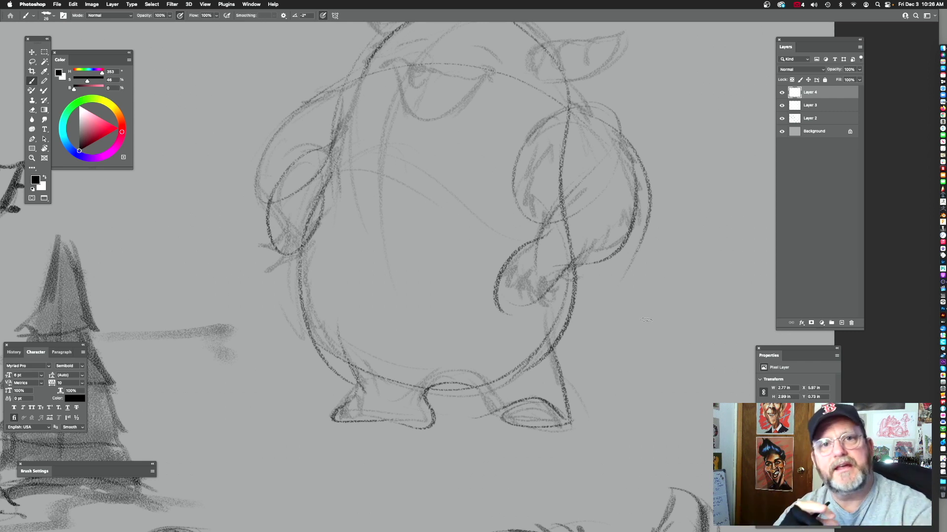
# - Delete the construction layer and restore Layer 3 to 100% opacity
pyautogui.click(851, 322)
pyautogui.moveTo(648, 153); pyautogui.dragTo(556, 247)
pyautogui.click(858, 70)
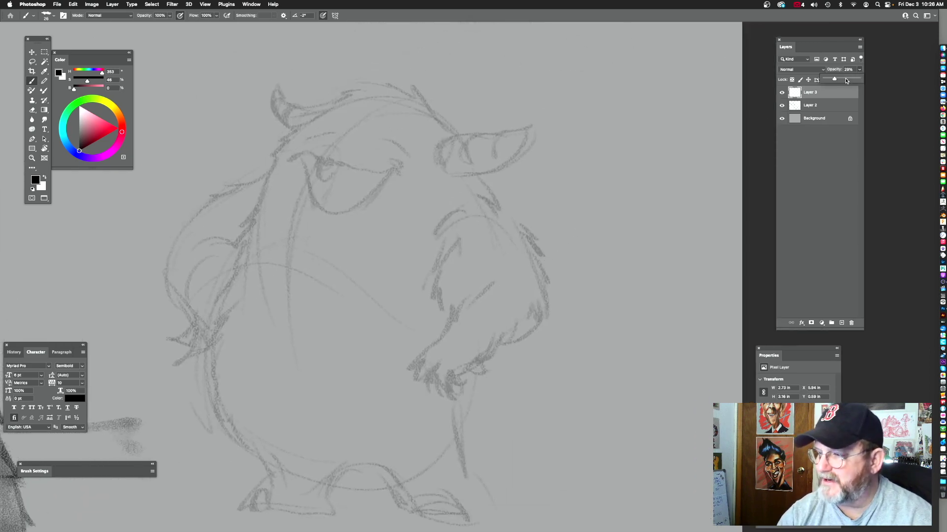
pyautogui.moveTo(842, 81); pyautogui.dragTo(861, 82)
# - Sketch a wide curved line under the grumpy monster's face, running from the side of the head to the large arm
pyautogui.moveTo(493, 188)
pyautogui.mouseDown()
pyautogui.moveTo(496, 196)
pyautogui.moveTo(561, 189)
pyautogui.mouseUp()
pyautogui.moveTo(420, 131); pyautogui.dragTo(408, 162)
pyautogui.press('super+z')
pyautogui.moveTo(488, 158)
pyautogui.mouseDown()
pyautogui.moveTo(537, 193)
pyautogui.moveTo(468, 202)
pyautogui.moveTo(459, 216)
pyautogui.mouseUp()
pyautogui.moveTo(453, 248); pyautogui.dragTo(500, 203)
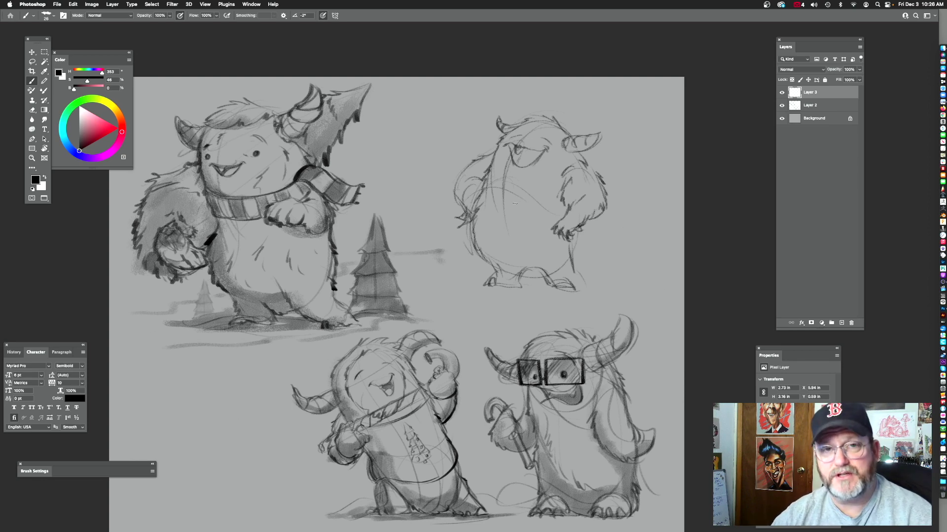
pyautogui.moveTo(534, 139); pyautogui.dragTo(650, 92)
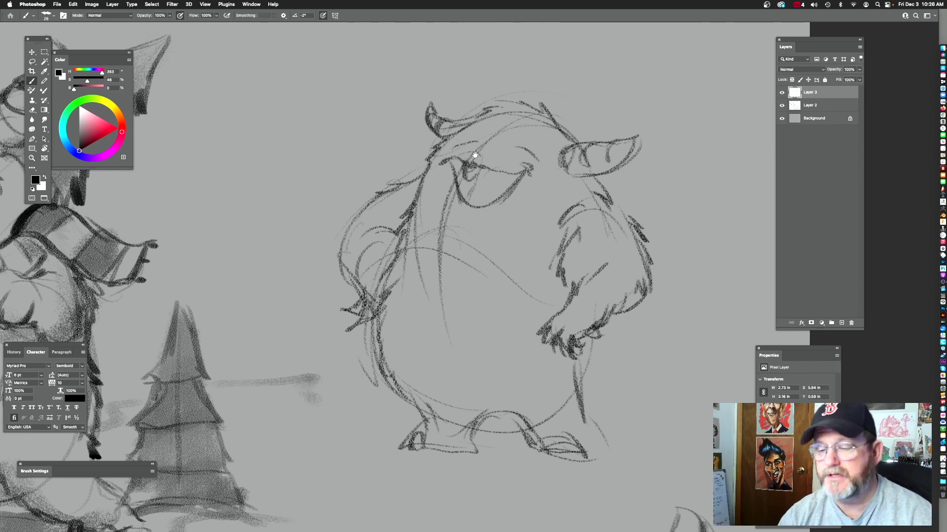
pyautogui.moveTo(473, 154); pyautogui.dragTo(527, 167)
pyautogui.scroll(3, 470, 189)
pyautogui.moveTo(584, 226); pyautogui.dragTo(506, 187)
pyautogui.moveTo(411, 166); pyautogui.dragTo(478, 205)
pyautogui.moveTo(415, 178)
pyautogui.mouseDown()
pyautogui.moveTo(631, 196)
pyautogui.moveTo(529, 269)
pyautogui.moveTo(522, 249)
pyautogui.mouseUp()
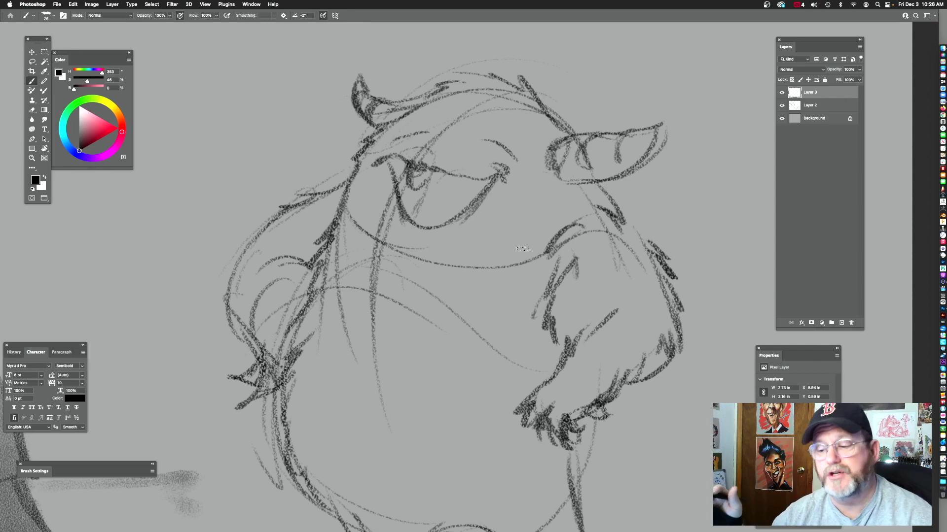
# - Add rounded toes to both of the grumpy monster's feet, fur below its hand, and a short ground line beside the foot
pyautogui.moveTo(558, 190)
pyautogui.mouseDown()
pyautogui.moveTo(511, 193)
pyautogui.moveTo(539, 192)
pyautogui.mouseUp()
pyautogui.moveTo(564, 251); pyautogui.dragTo(526, 218)
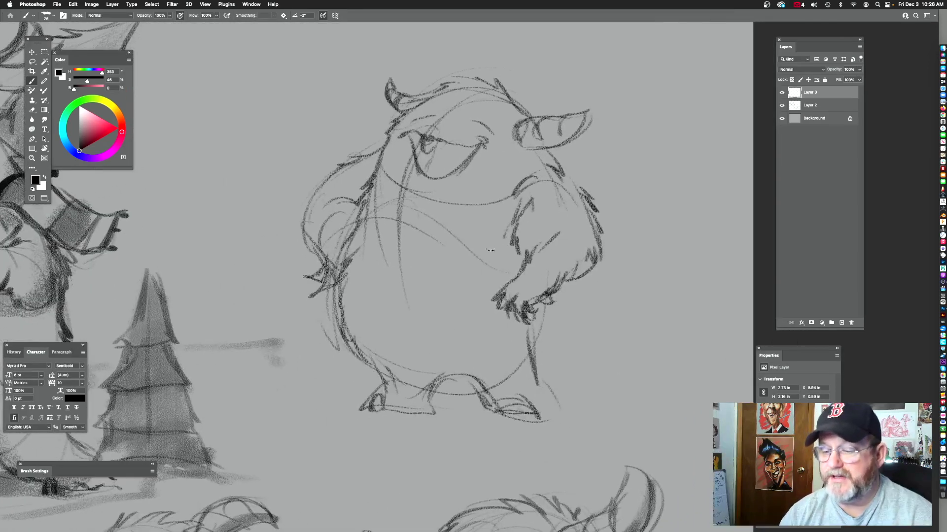
pyautogui.moveTo(551, 291)
pyautogui.mouseDown()
pyautogui.moveTo(568, 292)
pyautogui.moveTo(531, 279)
pyautogui.mouseUp()
pyautogui.moveTo(520, 265); pyautogui.dragTo(514, 383)
pyautogui.moveTo(530, 342); pyautogui.dragTo(554, 298)
pyautogui.moveTo(440, 328)
pyautogui.mouseDown()
pyautogui.moveTo(463, 346)
pyautogui.moveTo(460, 371)
pyautogui.moveTo(498, 381)
pyautogui.moveTo(498, 351)
pyautogui.moveTo(518, 336)
pyautogui.moveTo(652, 331)
pyautogui.mouseUp()
pyautogui.moveTo(462, 339)
pyautogui.mouseDown()
pyautogui.moveTo(446, 325)
pyautogui.moveTo(406, 335)
pyautogui.moveTo(477, 339)
pyautogui.moveTo(576, 272)
pyautogui.mouseUp()
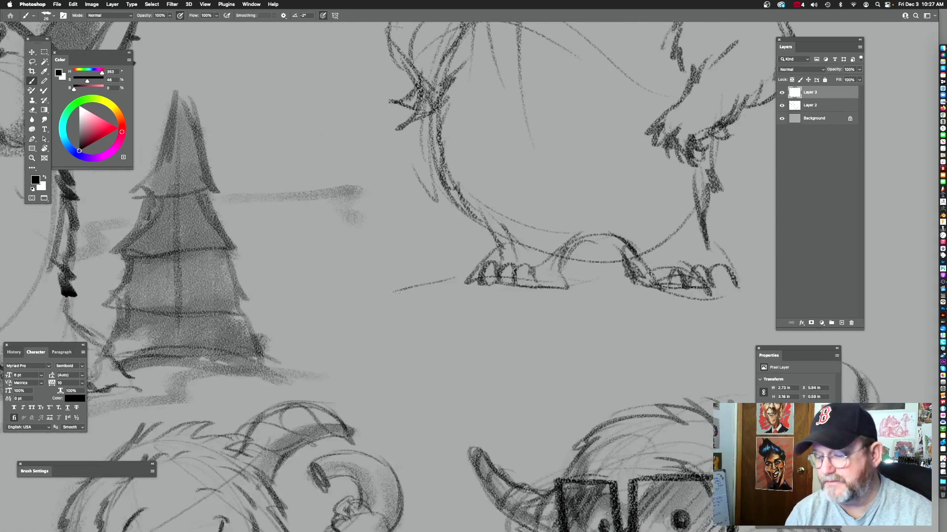
# - Draw flowing snowy ground contours around and beneath the grumpy monster's feet, extending to both sides
pyautogui.moveTo(318, 302); pyautogui.dragTo(493, 268)
pyautogui.moveTo(425, 292)
pyautogui.mouseDown()
pyautogui.moveTo(442, 248)
pyautogui.moveTo(644, 268)
pyautogui.mouseUp()
pyautogui.moveTo(698, 239); pyautogui.dragTo(565, 231)
pyautogui.moveTo(432, 216); pyautogui.dragTo(520, 221)
pyautogui.moveTo(639, 232); pyautogui.dragTo(581, 231)
pyautogui.moveTo(567, 223); pyautogui.dragTo(693, 245)
pyautogui.moveTo(689, 249); pyautogui.dragTo(464, 274)
pyautogui.moveTo(492, 256); pyautogui.dragTo(632, 233)
pyautogui.moveTo(623, 250); pyautogui.dragTo(445, 252)
pyautogui.moveTo(461, 237)
pyautogui.mouseDown()
pyautogui.moveTo(559, 215)
pyautogui.moveTo(505, 209)
pyautogui.mouseUp()
pyautogui.moveTo(645, 225); pyautogui.dragTo(549, 250)
pyautogui.moveTo(433, 262)
pyautogui.mouseDown()
pyautogui.moveTo(684, 249)
pyautogui.moveTo(753, 230)
pyautogui.moveTo(634, 240)
pyautogui.moveTo(649, 224)
pyautogui.moveTo(504, 202)
pyautogui.mouseUp()
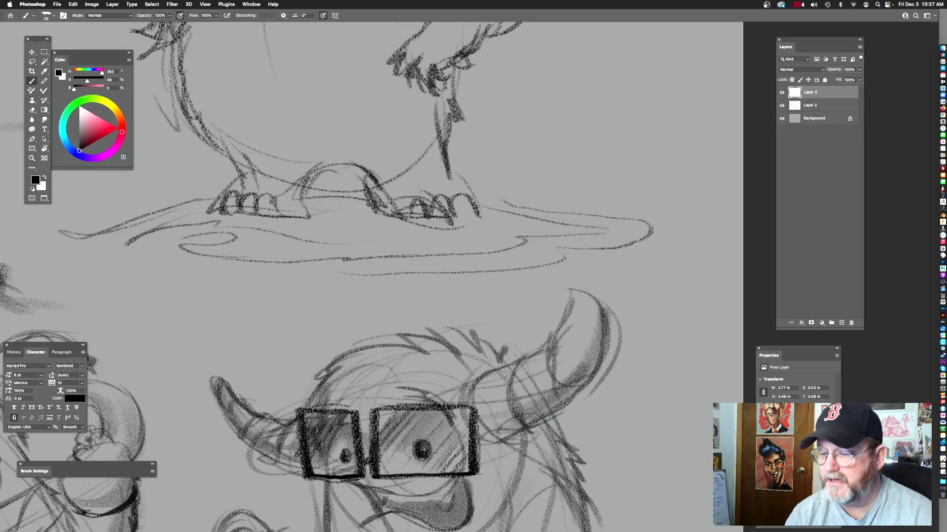
pyautogui.moveTo(404, 259); pyautogui.dragTo(580, 251)
pyautogui.moveTo(509, 184); pyautogui.dragTo(578, 230)
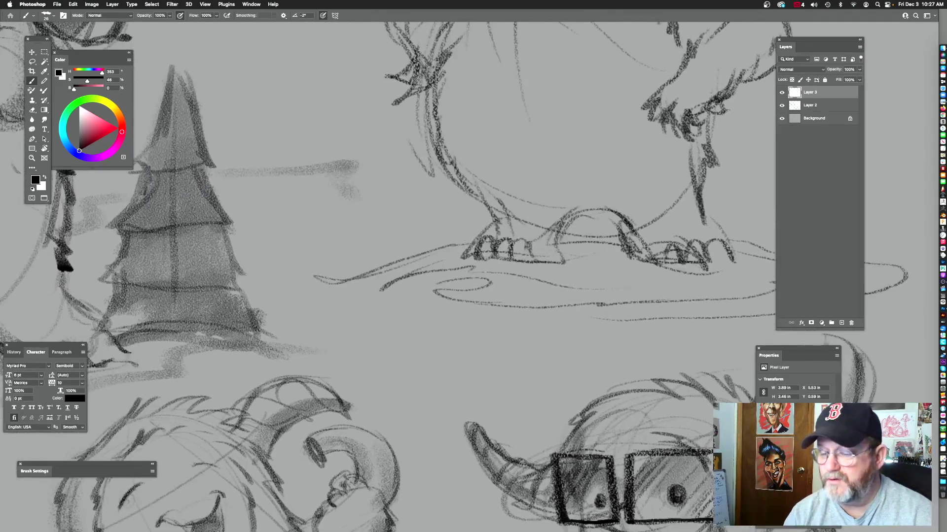
# - Extend the snowy ground contours around the upper monster's feet, undoing one stray stroke
pyautogui.moveTo(394, 253)
pyautogui.mouseDown()
pyautogui.moveTo(330, 284)
pyautogui.moveTo(440, 324)
pyautogui.mouseUp()
pyautogui.moveTo(629, 199); pyautogui.dragTo(461, 212)
pyautogui.moveTo(592, 211); pyautogui.dragTo(475, 335)
pyautogui.moveTo(572, 249); pyautogui.dragTo(585, 249)
pyautogui.press('super+z')
pyautogui.moveTo(621, 172); pyautogui.dragTo(651, 184)
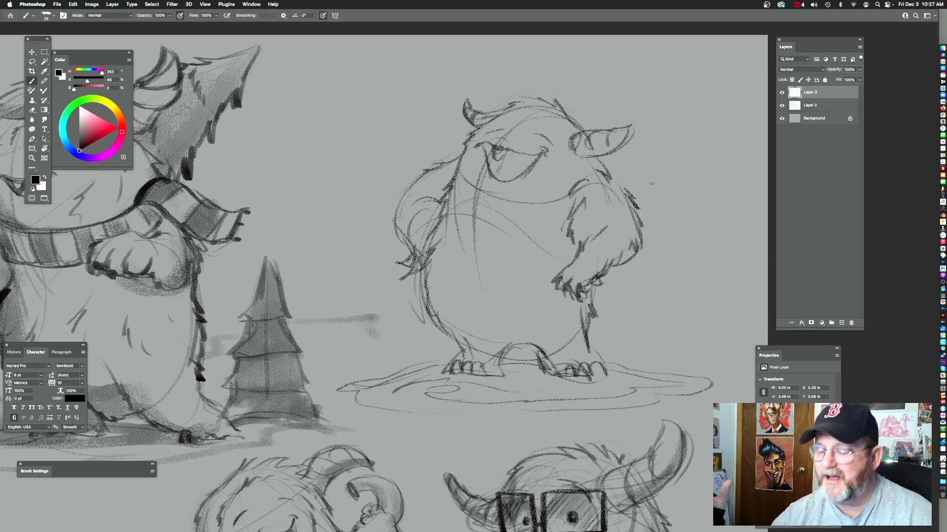
# - Sketch a curved tongue inside the horned monster's open grin
pyautogui.moveTo(580, 261)
pyautogui.mouseDown()
pyautogui.moveTo(607, 252)
pyautogui.moveTo(524, 252)
pyautogui.moveTo(562, 241)
pyautogui.mouseUp()
pyautogui.moveTo(484, 247)
pyautogui.mouseDown()
pyautogui.moveTo(457, 272)
pyautogui.moveTo(456, 287)
pyautogui.moveTo(469, 293)
pyautogui.mouseUp()
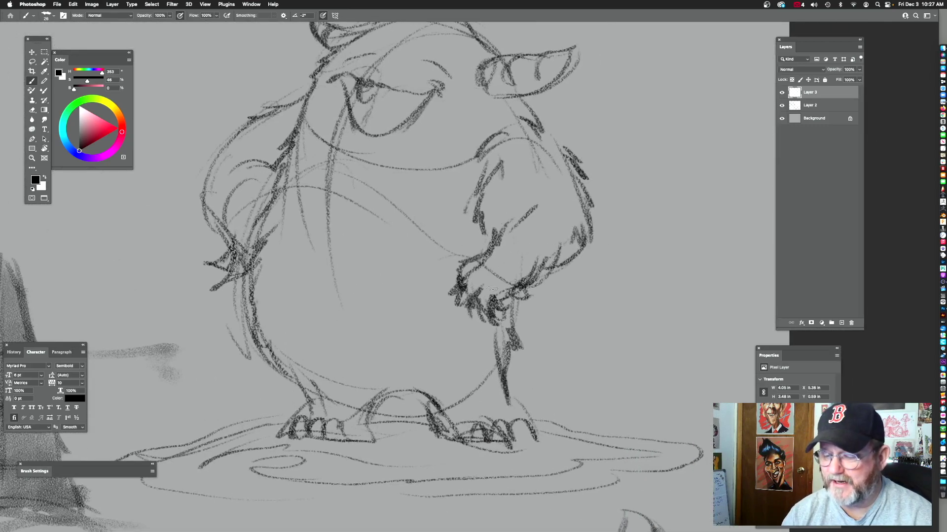
pyautogui.moveTo(521, 242); pyautogui.dragTo(588, 276)
pyautogui.moveTo(443, 272); pyautogui.dragTo(470, 291)
pyautogui.moveTo(345, 162)
pyautogui.mouseDown()
pyautogui.moveTo(311, 193)
pyautogui.moveTo(295, 261)
pyautogui.moveTo(318, 289)
pyautogui.mouseUp()
pyautogui.moveTo(502, 228); pyautogui.dragTo(436, 297)
pyautogui.moveTo(425, 215); pyautogui.dragTo(437, 198)
pyautogui.moveTo(437, 198); pyautogui.dragTo(449, 212)
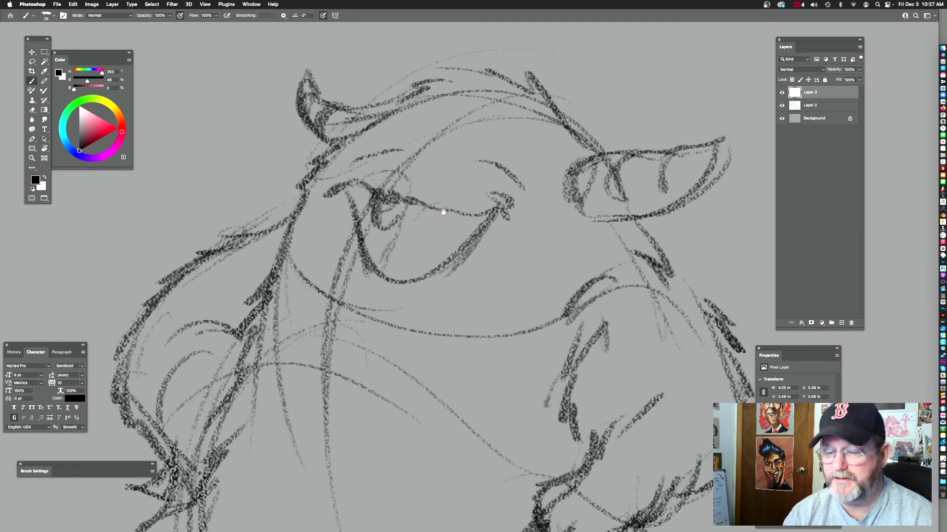
pyautogui.moveTo(458, 246)
pyautogui.mouseDown()
pyautogui.moveTo(368, 254)
pyautogui.moveTo(435, 231)
pyautogui.moveTo(461, 249)
pyautogui.mouseUp()
pyautogui.moveTo(501, 230)
pyautogui.mouseDown()
pyautogui.moveTo(507, 218)
pyautogui.moveTo(499, 243)
pyautogui.mouseUp()
pyautogui.click(500, 243)
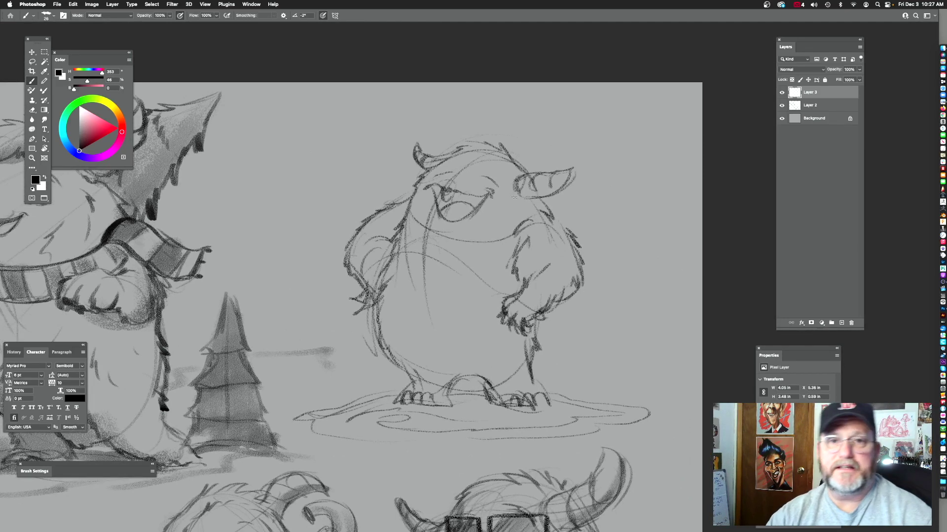
pyautogui.click(477, 200)
pyautogui.moveTo(477, 200); pyautogui.dragTo(485, 226)
# - Add hair tufts across the monster's forehead and head, and strengthen the bands and outline of its large horn
pyautogui.moveTo(543, 160); pyautogui.dragTo(553, 175)
pyautogui.moveTo(463, 168); pyautogui.dragTo(437, 162)
pyautogui.moveTo(524, 193)
pyautogui.mouseDown()
pyautogui.moveTo(545, 190)
pyautogui.moveTo(543, 170)
pyautogui.mouseUp()
pyautogui.moveTo(525, 222); pyautogui.dragTo(579, 217)
pyautogui.moveTo(629, 202)
pyautogui.mouseDown()
pyautogui.moveTo(523, 165)
pyautogui.moveTo(567, 148)
pyautogui.moveTo(538, 157)
pyautogui.moveTo(542, 123)
pyautogui.moveTo(567, 149)
pyautogui.mouseUp()
pyautogui.moveTo(523, 119)
pyautogui.mouseDown()
pyautogui.moveTo(507, 164)
pyautogui.moveTo(477, 148)
pyautogui.mouseUp()
pyautogui.moveTo(511, 173); pyautogui.dragTo(612, 182)
pyautogui.scroll(2, 460, 155)
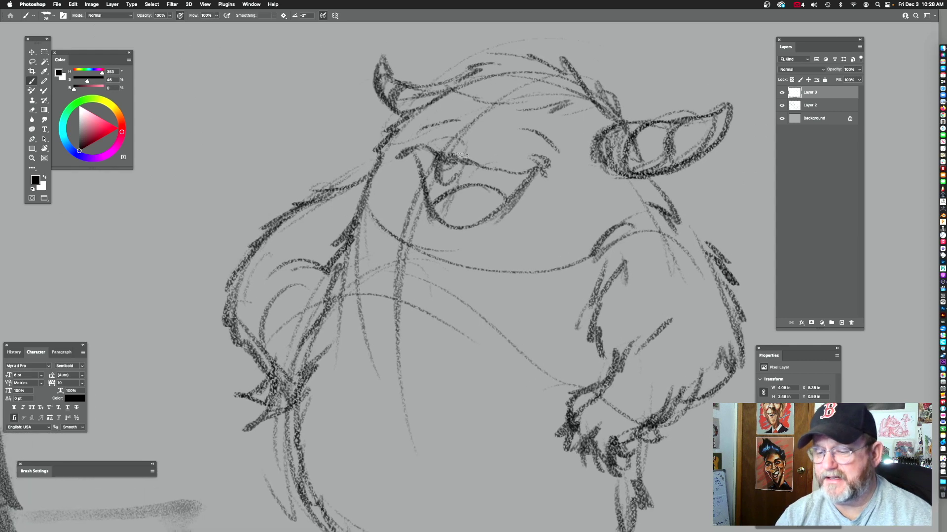
# - Draw the inner upper edge of the laughing mouth and hatch the dark area above the tongue
pyautogui.moveTo(429, 151)
pyautogui.mouseDown()
pyautogui.moveTo(435, 184)
pyautogui.moveTo(480, 173)
pyautogui.moveTo(533, 192)
pyautogui.mouseUp()
pyautogui.moveTo(587, 175)
pyautogui.mouseDown()
pyautogui.moveTo(605, 197)
pyautogui.moveTo(593, 198)
pyautogui.mouseUp()
pyautogui.moveTo(571, 169); pyautogui.dragTo(564, 163)
pyautogui.moveTo(609, 190); pyautogui.dragTo(590, 205)
pyautogui.press('super+z')
pyautogui.moveTo(455, 251)
pyautogui.mouseDown()
pyautogui.moveTo(536, 215)
pyautogui.moveTo(522, 203)
pyautogui.mouseUp()
pyautogui.moveTo(530, 157); pyautogui.dragTo(488, 161)
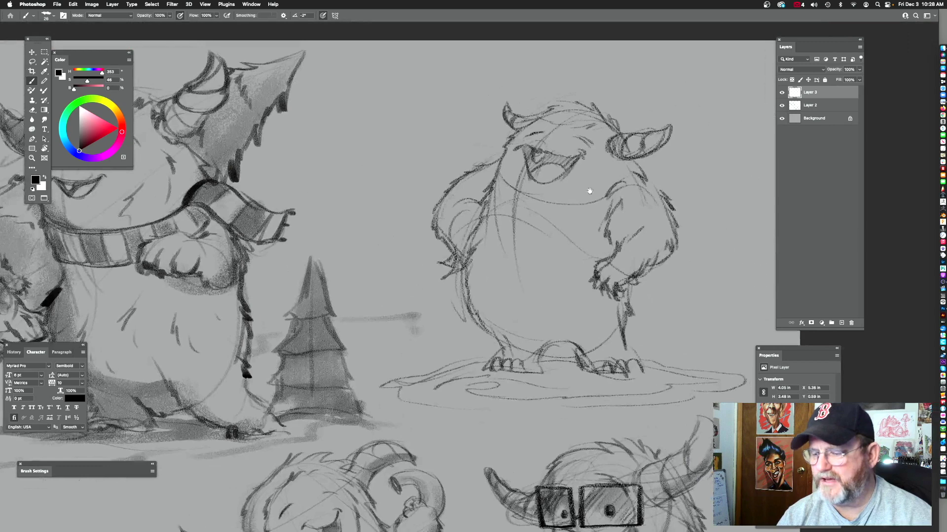
# - Reinforce the shading and edges of the laughing mouth, undoing the stray strokes around the head
pyautogui.moveTo(590, 190); pyautogui.dragTo(526, 169)
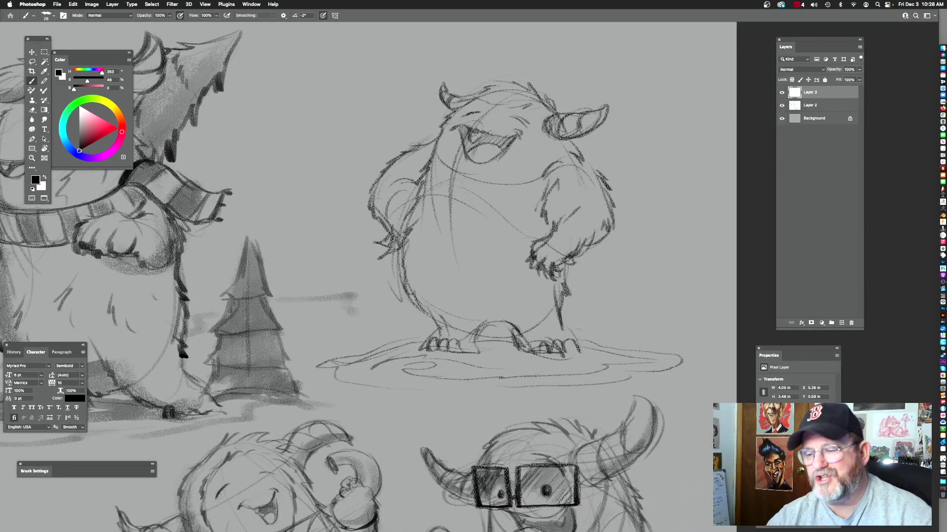
pyautogui.moveTo(604, 94); pyautogui.dragTo(566, 119)
pyautogui.press('super+z')
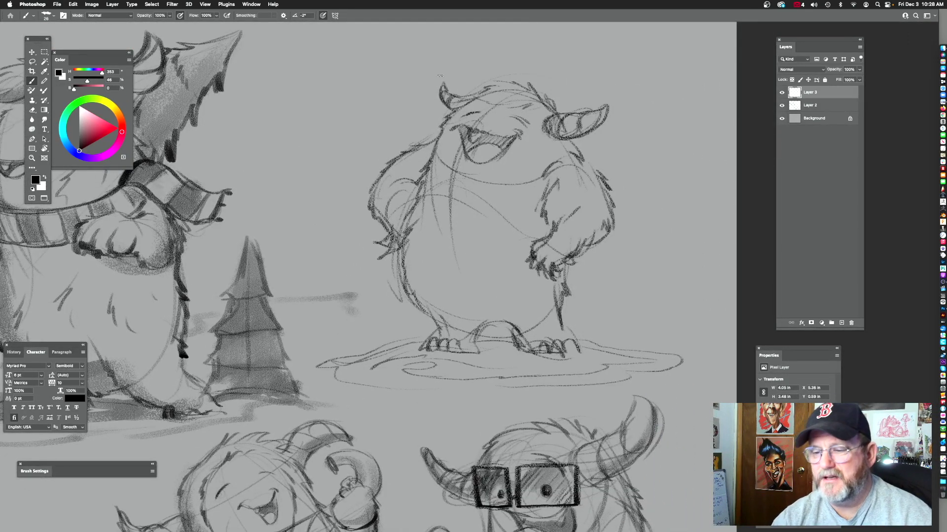
pyautogui.moveTo(379, 282)
pyautogui.mouseDown()
pyautogui.moveTo(418, 264)
pyautogui.moveTo(572, 278)
pyautogui.moveTo(431, 280)
pyautogui.mouseUp()
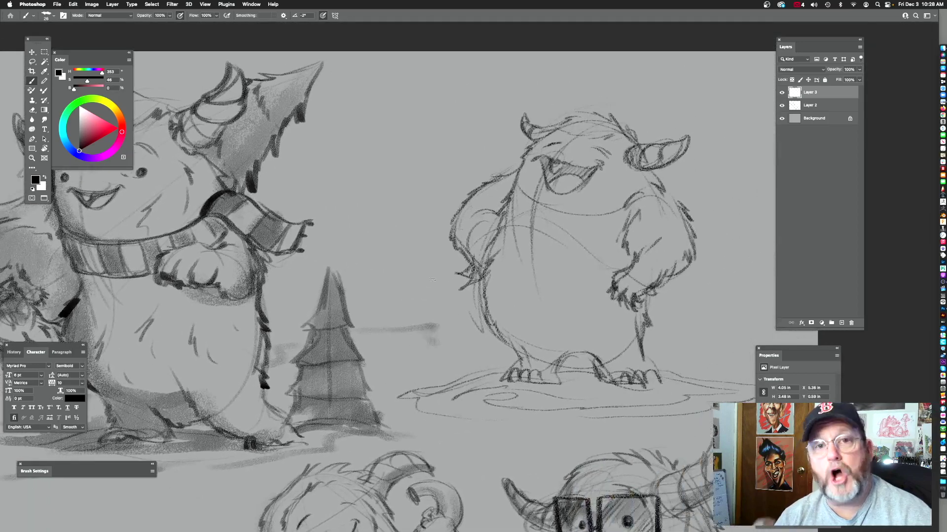
pyautogui.moveTo(544, 156); pyautogui.dragTo(591, 157)
pyautogui.moveTo(594, 163)
pyautogui.mouseDown()
pyautogui.moveTo(569, 190)
pyautogui.moveTo(561, 180)
pyautogui.mouseUp()
pyautogui.moveTo(542, 129)
pyautogui.mouseDown()
pyautogui.moveTo(481, 132)
pyautogui.moveTo(442, 74)
pyautogui.moveTo(459, 148)
pyautogui.moveTo(486, 171)
pyautogui.mouseUp()
pyautogui.press('super+z')
# - Add short fur strokes down the side of the monster's body, beside the bent arm
pyautogui.moveTo(598, 265)
pyautogui.mouseDown()
pyautogui.moveTo(534, 239)
pyautogui.moveTo(475, 267)
pyautogui.mouseUp()
pyautogui.moveTo(393, 202); pyautogui.dragTo(379, 232)
pyautogui.moveTo(390, 220)
pyautogui.mouseDown()
pyautogui.moveTo(375, 246)
pyautogui.moveTo(377, 266)
pyautogui.mouseUp()
pyautogui.moveTo(384, 261); pyautogui.dragTo(389, 292)
pyautogui.moveTo(497, 279); pyautogui.dragTo(469, 356)
pyautogui.moveTo(478, 198); pyautogui.dragTo(515, 239)
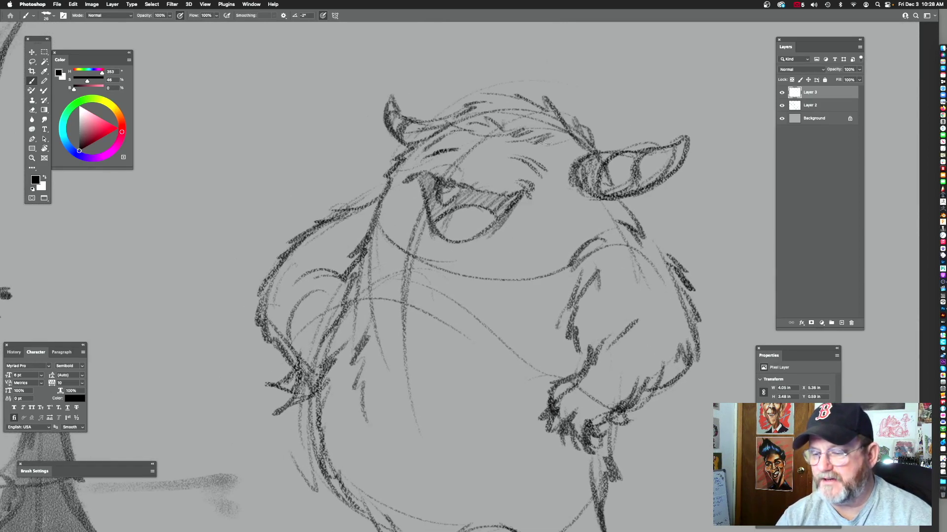
# - Contour the monster's face with curved cheek lines and furry strokes beneath the chin
pyautogui.moveTo(525, 223); pyautogui.dragTo(539, 194)
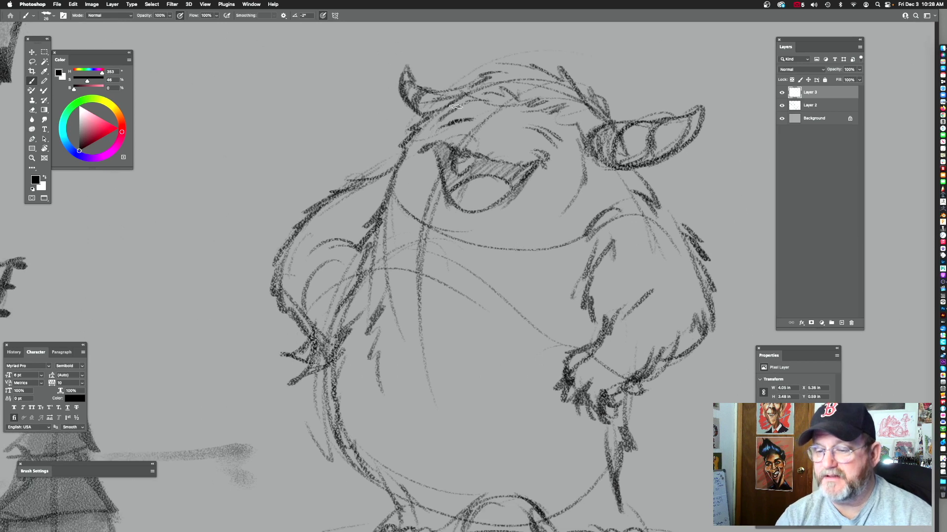
pyautogui.moveTo(589, 244); pyautogui.dragTo(566, 223)
pyautogui.moveTo(386, 141)
pyautogui.mouseDown()
pyautogui.moveTo(383, 174)
pyautogui.moveTo(397, 202)
pyautogui.moveTo(451, 231)
pyautogui.moveTo(530, 202)
pyautogui.moveTo(567, 150)
pyautogui.mouseUp()
pyautogui.moveTo(627, 137); pyautogui.dragTo(636, 187)
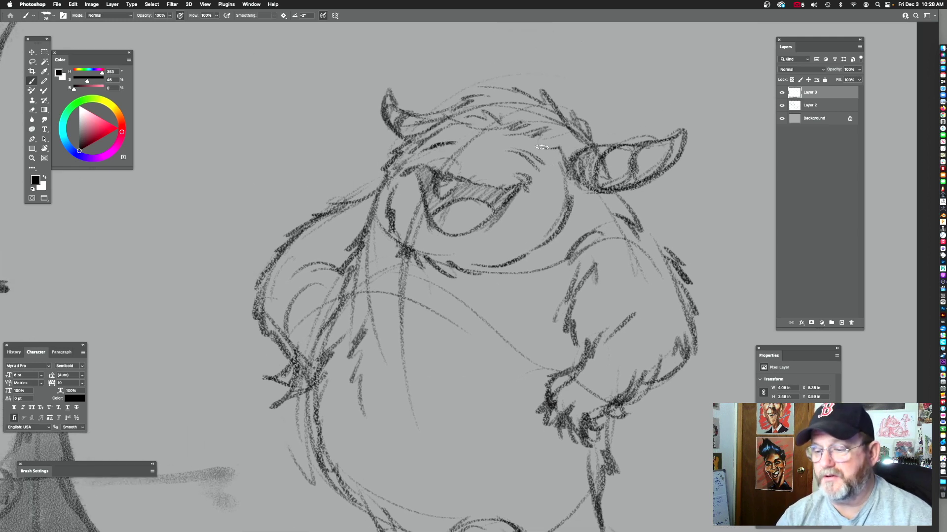
# - Darken the hair along the top of the head, the mouth corner and the strokes around the face
pyautogui.moveTo(560, 109)
pyautogui.mouseDown()
pyautogui.moveTo(511, 77)
pyautogui.moveTo(460, 100)
pyautogui.mouseUp()
pyautogui.moveTo(458, 148)
pyautogui.mouseDown()
pyautogui.moveTo(486, 132)
pyautogui.moveTo(558, 166)
pyautogui.mouseUp()
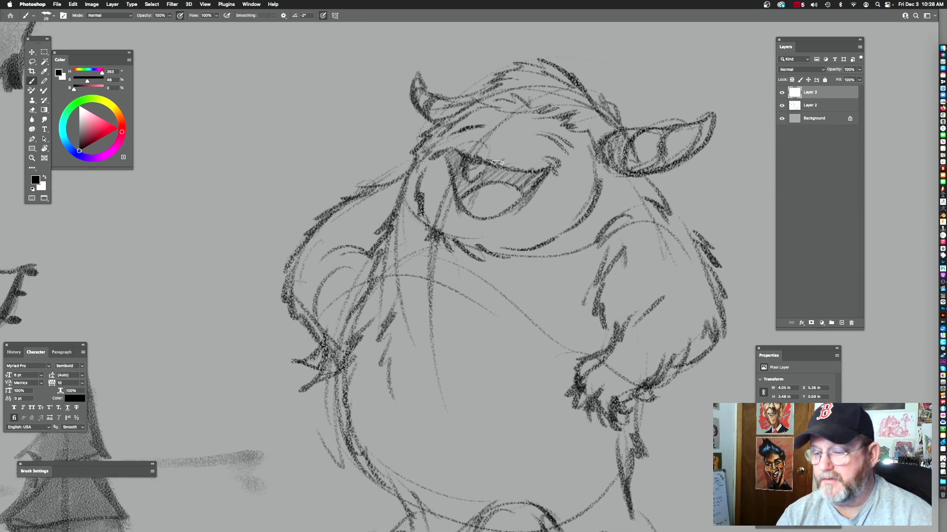
pyautogui.moveTo(457, 147); pyautogui.dragTo(438, 155)
pyautogui.moveTo(530, 185); pyautogui.dragTo(546, 144)
pyautogui.moveTo(418, 232)
pyautogui.mouseDown()
pyautogui.moveTo(398, 305)
pyautogui.moveTo(442, 256)
pyautogui.mouseUp()
pyautogui.moveTo(519, 201); pyautogui.dragTo(470, 237)
pyautogui.moveTo(425, 176); pyautogui.dragTo(438, 207)
pyautogui.moveTo(625, 177); pyautogui.dragTo(562, 155)
pyautogui.moveTo(620, 197); pyautogui.dragTo(579, 166)
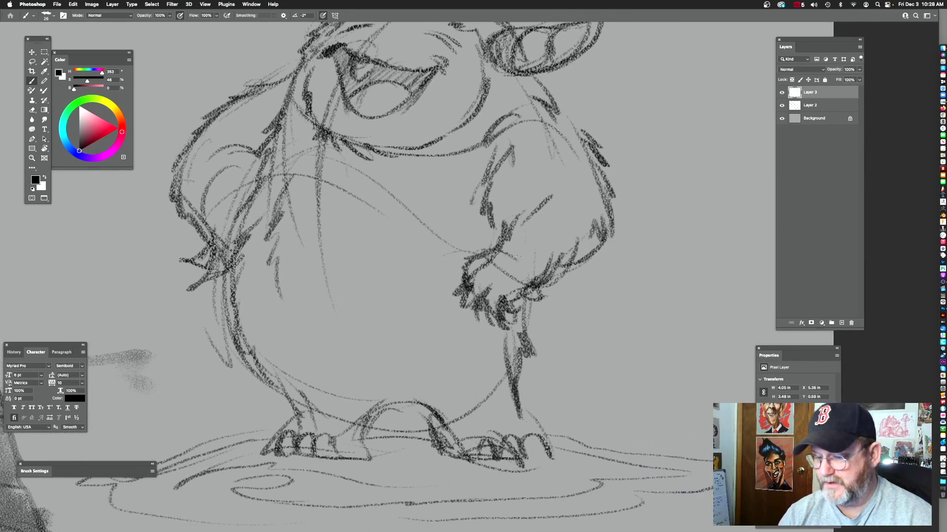
# - Draw a sweater cuff around the wrist of the large arm and fabric folds inside its elbow
pyautogui.moveTo(508, 256)
pyautogui.mouseDown()
pyautogui.moveTo(538, 296)
pyautogui.moveTo(538, 286)
pyautogui.mouseUp()
pyautogui.moveTo(598, 268); pyautogui.dragTo(569, 266)
pyautogui.moveTo(504, 280)
pyautogui.mouseDown()
pyautogui.moveTo(571, 217)
pyautogui.moveTo(554, 142)
pyautogui.mouseUp()
pyautogui.moveTo(473, 133); pyautogui.dragTo(486, 203)
pyautogui.moveTo(470, 244)
pyautogui.mouseDown()
pyautogui.moveTo(510, 189)
pyautogui.moveTo(479, 221)
pyautogui.moveTo(469, 187)
pyautogui.mouseUp()
pyautogui.moveTo(471, 147); pyautogui.dragTo(458, 220)
pyautogui.moveTo(555, 241); pyautogui.dragTo(464, 249)
pyautogui.moveTo(446, 311); pyautogui.dragTo(511, 195)
pyautogui.moveTo(520, 160); pyautogui.dragTo(522, 207)
# - Draw the sweater's lower hem as a curved line across the monster's belly
pyautogui.moveTo(365, 278)
pyautogui.mouseDown()
pyautogui.moveTo(434, 307)
pyautogui.moveTo(586, 283)
pyautogui.mouseUp()
pyautogui.moveTo(501, 312); pyautogui.dragTo(559, 299)
pyautogui.moveTo(474, 190)
pyautogui.mouseDown()
pyautogui.moveTo(505, 218)
pyautogui.moveTo(465, 196)
pyautogui.moveTo(490, 158)
pyautogui.mouseUp()
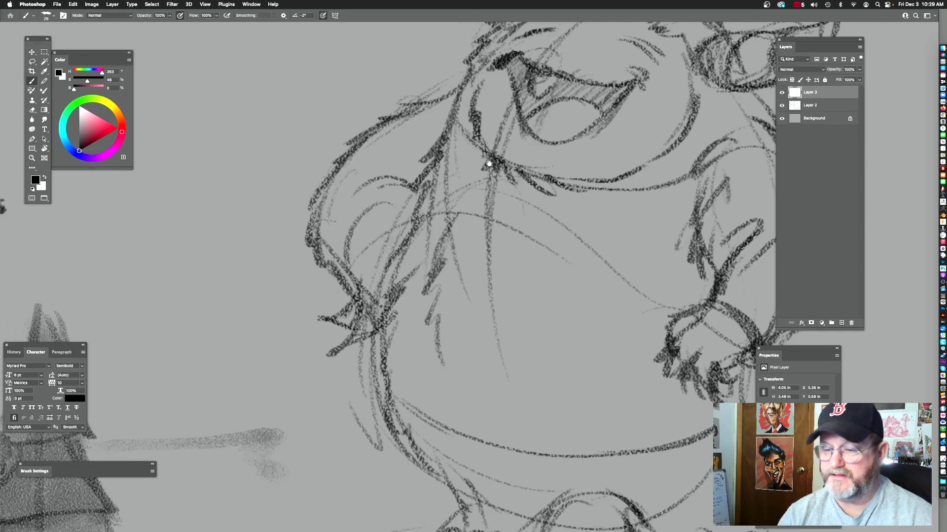
# - Darken the bent arm's sleeve outline on the smaller-horn side and add fabric folds at its inner elbow
pyautogui.moveTo(417, 211)
pyautogui.mouseDown()
pyautogui.moveTo(364, 240)
pyautogui.moveTo(349, 285)
pyautogui.mouseUp()
pyautogui.moveTo(395, 226)
pyautogui.mouseDown()
pyautogui.moveTo(367, 246)
pyautogui.moveTo(348, 286)
pyautogui.mouseUp()
pyautogui.moveTo(461, 185); pyautogui.dragTo(486, 218)
pyautogui.moveTo(487, 113); pyautogui.dragTo(360, 199)
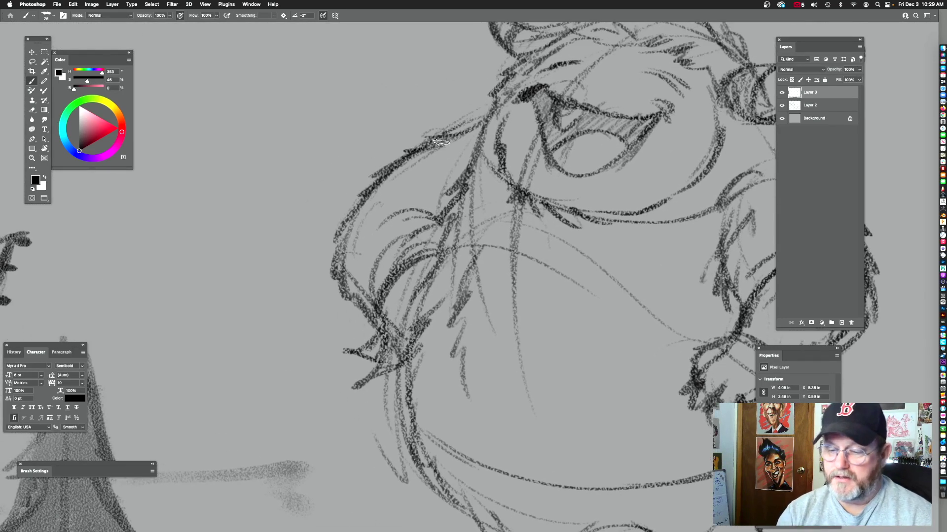
pyautogui.moveTo(446, 140); pyautogui.dragTo(343, 249)
pyautogui.moveTo(354, 212); pyautogui.dragTo(340, 315)
pyautogui.moveTo(360, 282); pyautogui.dragTo(345, 318)
pyautogui.moveTo(431, 215)
pyautogui.mouseDown()
pyautogui.moveTo(449, 215)
pyautogui.moveTo(441, 250)
pyautogui.mouseUp()
pyautogui.moveTo(464, 200); pyautogui.dragTo(430, 276)
pyautogui.moveTo(453, 222); pyautogui.dragTo(410, 324)
pyautogui.moveTo(563, 295); pyautogui.dragTo(444, 333)
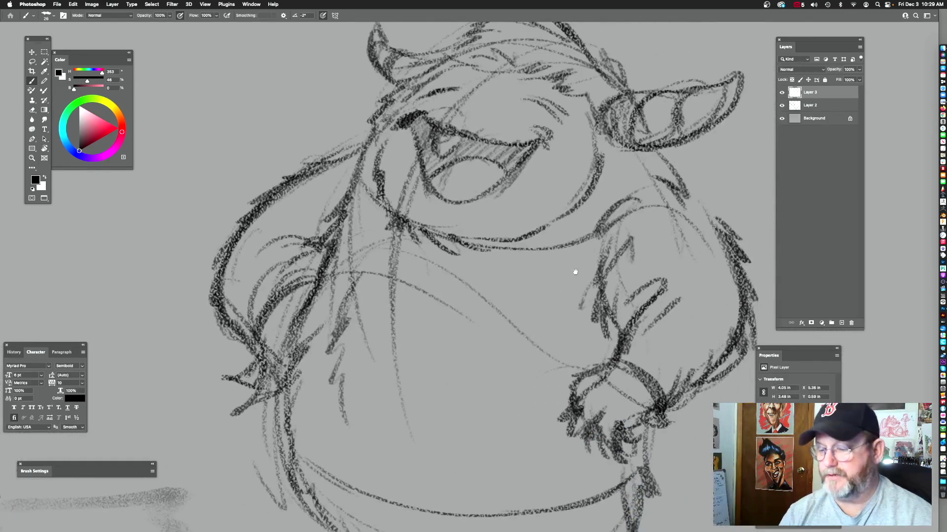
# - Define the larger arm's sleeve with a shoulder seam, a darker outer edge and more elbow folds
pyautogui.moveTo(673, 221); pyautogui.dragTo(518, 181)
pyautogui.moveTo(501, 126); pyautogui.dragTo(540, 165)
pyautogui.moveTo(428, 210)
pyautogui.mouseDown()
pyautogui.moveTo(526, 132)
pyautogui.moveTo(447, 183)
pyautogui.moveTo(493, 154)
pyautogui.mouseUp()
pyautogui.moveTo(589, 152); pyautogui.dragTo(536, 133)
pyautogui.moveTo(465, 122)
pyautogui.mouseDown()
pyautogui.moveTo(533, 218)
pyautogui.moveTo(538, 306)
pyautogui.mouseUp()
pyautogui.moveTo(576, 239)
pyautogui.mouseDown()
pyautogui.moveTo(649, 182)
pyautogui.moveTo(654, 151)
pyautogui.mouseUp()
pyautogui.moveTo(502, 198); pyautogui.dragTo(565, 145)
pyautogui.moveTo(494, 182); pyautogui.dragTo(565, 143)
pyautogui.moveTo(558, 165); pyautogui.dragTo(571, 208)
pyautogui.moveTo(439, 263); pyautogui.dragTo(542, 269)
pyautogui.moveTo(396, 178); pyautogui.dragTo(372, 329)
pyautogui.moveTo(448, 261); pyautogui.dragTo(487, 270)
pyautogui.press('super+z')
pyautogui.moveTo(393, 282)
pyautogui.mouseDown()
pyautogui.moveTo(388, 271)
pyautogui.moveTo(426, 315)
pyautogui.mouseUp()
pyautogui.press('super+z')
pyautogui.moveTo(418, 221)
pyautogui.mouseDown()
pyautogui.moveTo(406, 335)
pyautogui.moveTo(380, 276)
pyautogui.moveTo(493, 296)
pyautogui.mouseUp()
pyautogui.moveTo(466, 225)
pyautogui.mouseDown()
pyautogui.moveTo(485, 232)
pyautogui.moveTo(473, 247)
pyautogui.mouseUp()
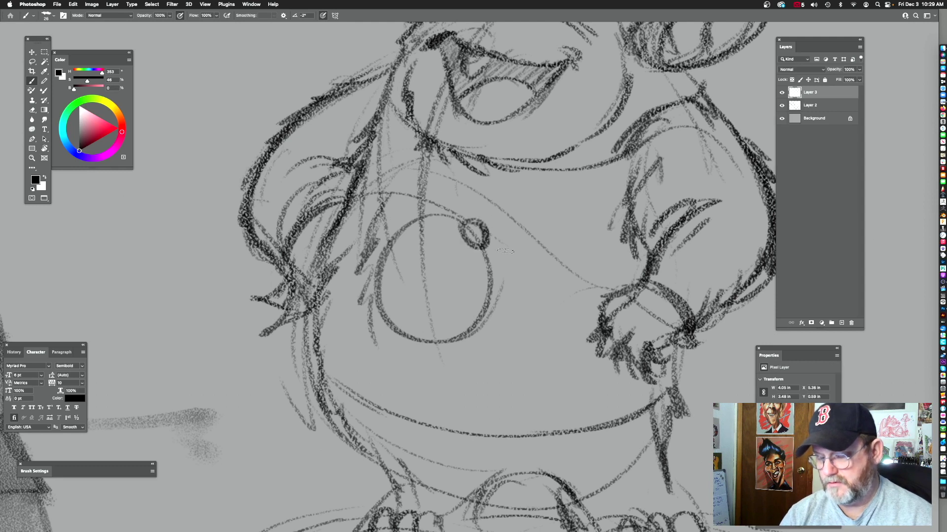
pyautogui.press('super+z')
pyautogui.press('super+z')
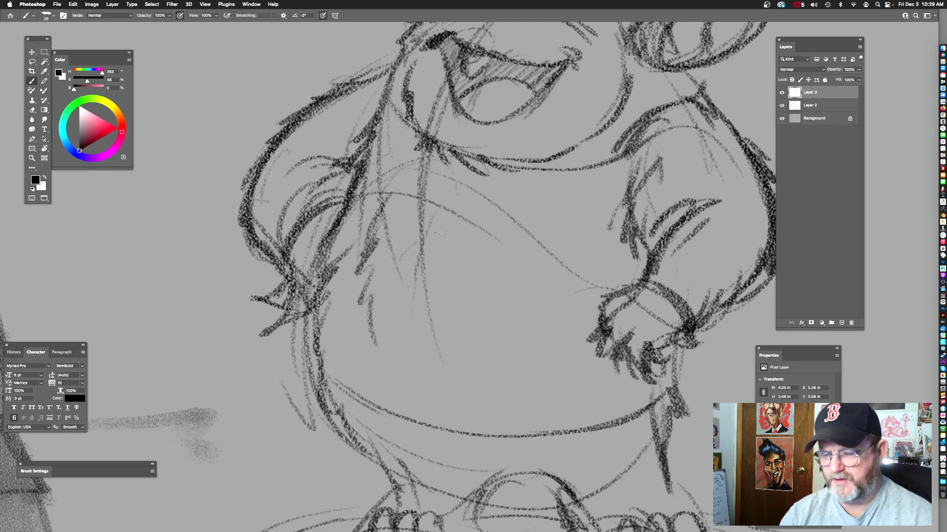
# - Sketch a reindeer head on the sweater's chest with a tapered face, two ears, a round nose and dot eyes
pyautogui.moveTo(401, 231); pyautogui.dragTo(447, 218)
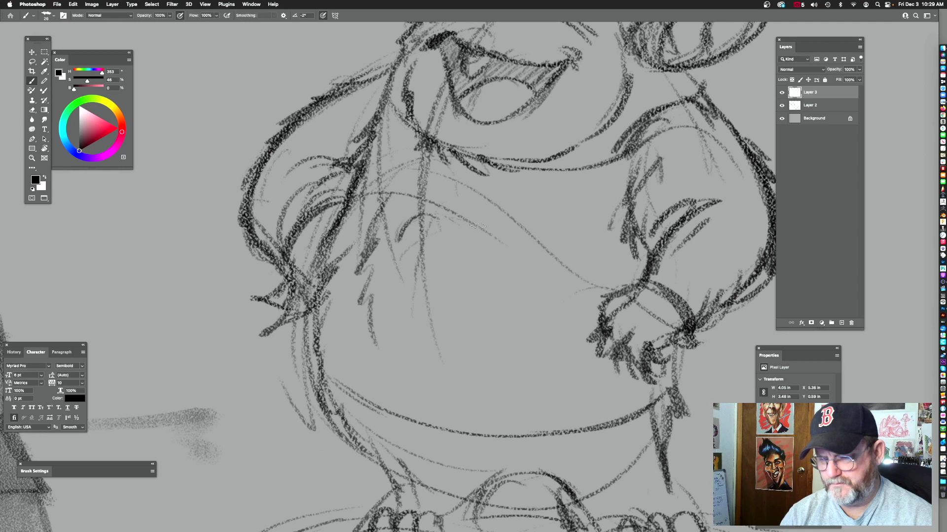
pyautogui.moveTo(420, 213)
pyautogui.mouseDown()
pyautogui.moveTo(379, 231)
pyautogui.moveTo(402, 245)
pyautogui.moveTo(396, 263)
pyautogui.mouseUp()
pyautogui.moveTo(420, 297)
pyautogui.mouseDown()
pyautogui.moveTo(418, 323)
pyautogui.moveTo(402, 340)
pyautogui.moveTo(407, 327)
pyautogui.mouseUp()
pyautogui.moveTo(399, 251)
pyautogui.mouseDown()
pyautogui.moveTo(414, 328)
pyautogui.moveTo(499, 252)
pyautogui.moveTo(504, 269)
pyautogui.moveTo(472, 279)
pyautogui.moveTo(535, 260)
pyautogui.mouseUp()
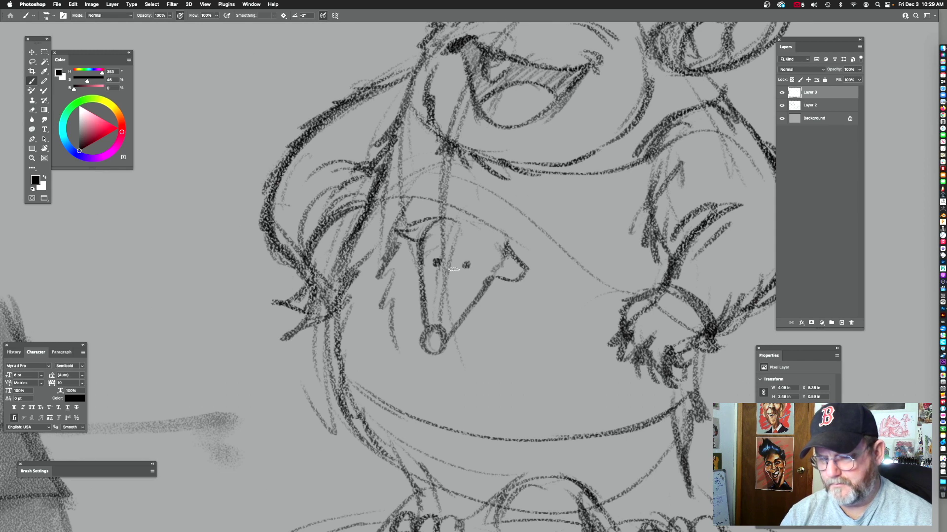
pyautogui.moveTo(453, 269); pyautogui.dragTo(475, 271)
pyautogui.click(458, 259)
# - Draw branching antlers on both sides of the sweater's reindeer head
pyautogui.moveTo(465, 223)
pyautogui.mouseDown()
pyautogui.moveTo(478, 220)
pyautogui.moveTo(444, 191)
pyautogui.moveTo(457, 158)
pyautogui.moveTo(448, 175)
pyautogui.moveTo(462, 206)
pyautogui.moveTo(428, 180)
pyautogui.moveTo(465, 217)
pyautogui.mouseUp()
pyautogui.moveTo(516, 243)
pyautogui.mouseDown()
pyautogui.moveTo(488, 224)
pyautogui.moveTo(498, 212)
pyautogui.mouseUp()
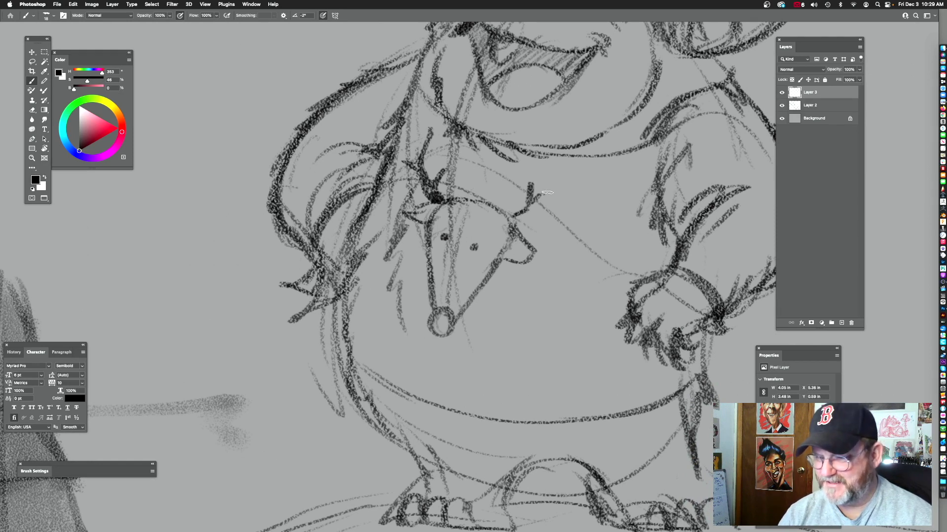
pyautogui.moveTo(557, 180)
pyautogui.mouseDown()
pyautogui.moveTo(594, 170)
pyautogui.moveTo(537, 198)
pyautogui.moveTo(533, 216)
pyautogui.mouseUp()
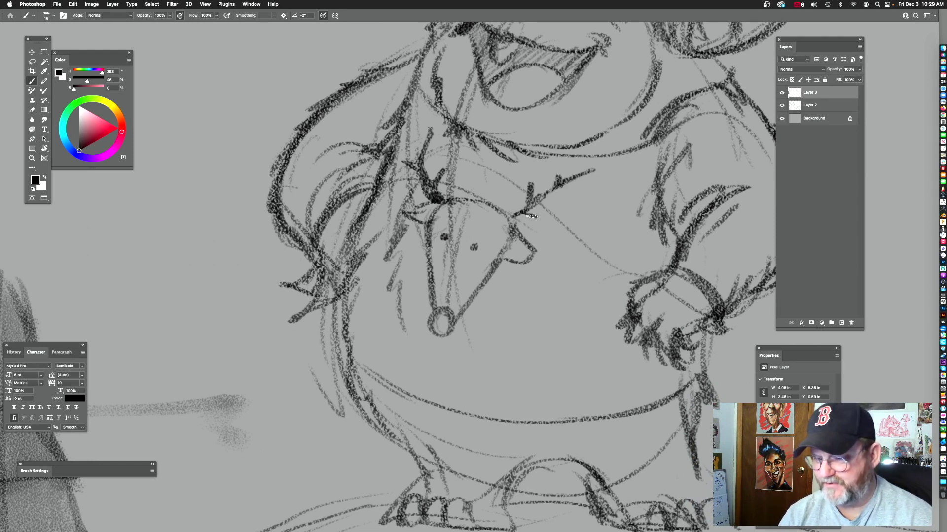
pyautogui.moveTo(550, 198); pyautogui.dragTo(560, 197)
pyautogui.moveTo(476, 275)
pyautogui.mouseDown()
pyautogui.moveTo(505, 275)
pyautogui.moveTo(488, 239)
pyautogui.mouseUp()
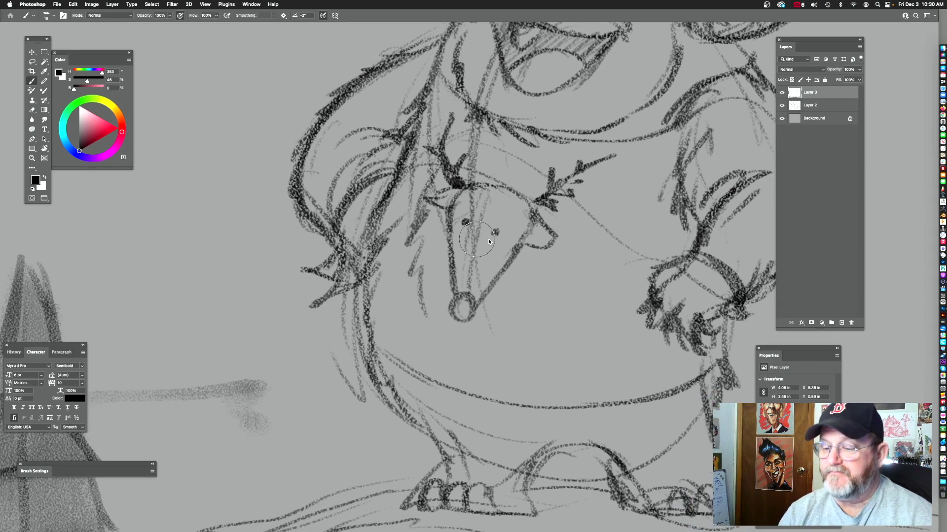
# - Block in the monster's silhouette in solid black on a new layer beneath Layer 3, and delete that layer
pyautogui.moveTo(565, 220); pyautogui.dragTo(495, 214)
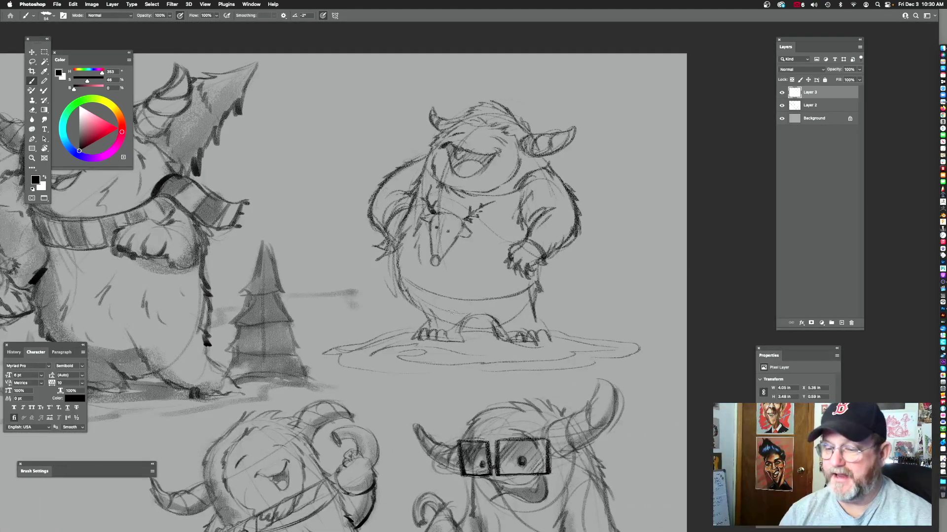
pyautogui.moveTo(449, 199); pyautogui.dragTo(454, 201)
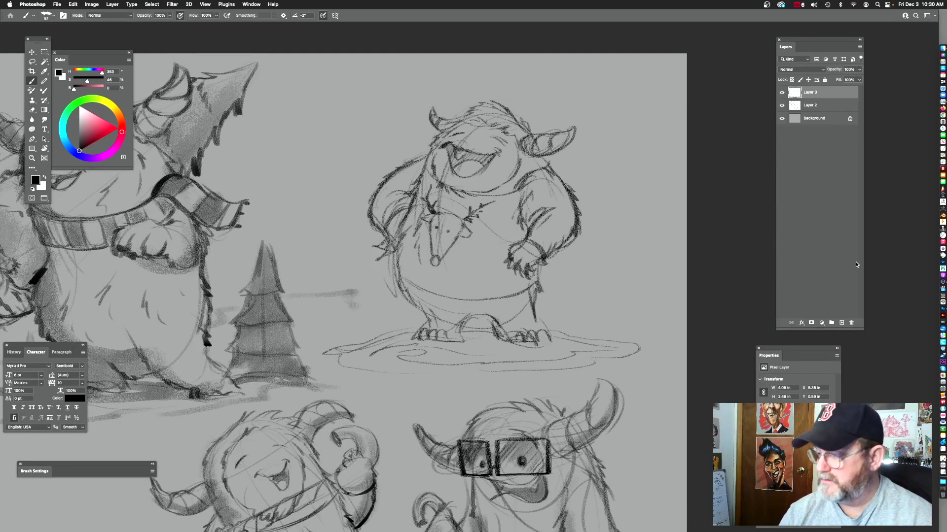
pyautogui.keyDown('super'); pyautogui.click(841, 323); pyautogui.keyUp('super')
pyautogui.moveTo(467, 131)
pyautogui.mouseDown()
pyautogui.moveTo(387, 197)
pyautogui.moveTo(480, 115)
pyautogui.moveTo(434, 125)
pyautogui.moveTo(493, 111)
pyautogui.moveTo(567, 145)
pyautogui.moveTo(547, 172)
pyautogui.moveTo(562, 214)
pyautogui.moveTo(543, 256)
pyautogui.moveTo(453, 178)
pyautogui.moveTo(379, 251)
pyautogui.moveTo(424, 301)
pyautogui.moveTo(513, 207)
pyautogui.moveTo(523, 316)
pyautogui.moveTo(538, 335)
pyautogui.moveTo(480, 312)
pyautogui.moveTo(446, 311)
pyautogui.moveTo(426, 330)
pyautogui.mouseUp()
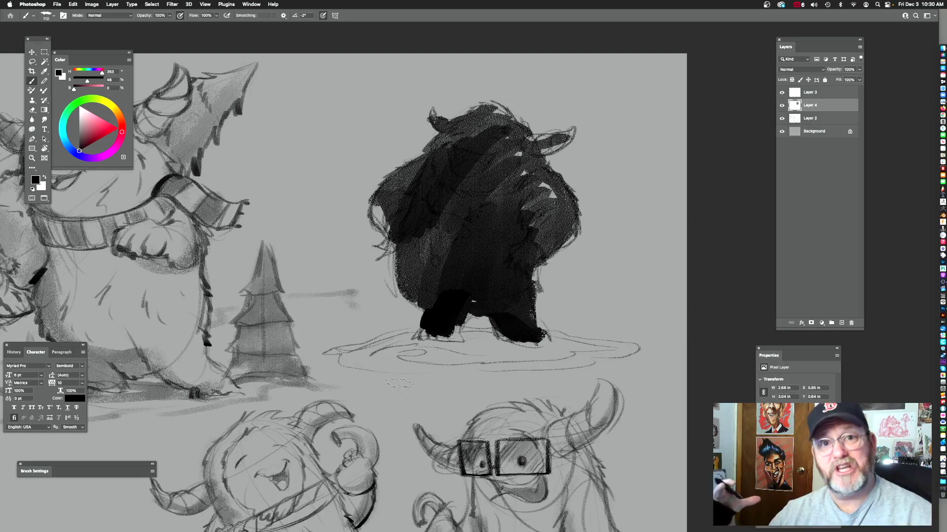
pyautogui.click(851, 323)
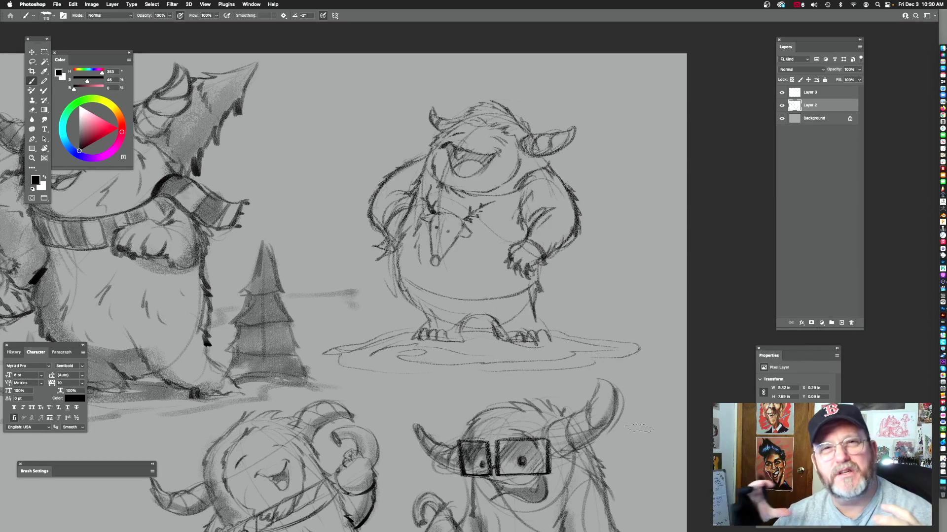
# - Reselect Layer 3 and darken the sweater's side edge and the hand resting behind the hip
pyautogui.moveTo(429, 240); pyautogui.dragTo(462, 224)
pyautogui.click(811, 94)
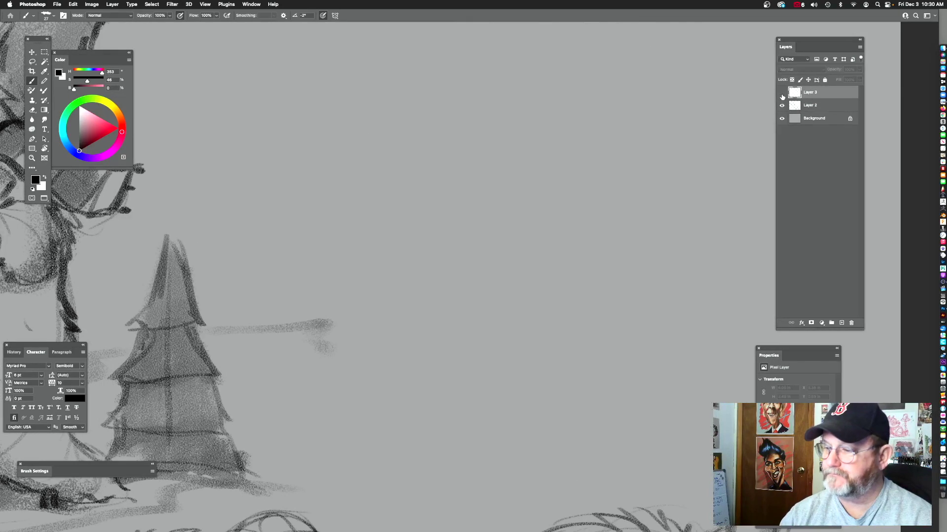
pyautogui.moveTo(379, 217)
pyautogui.mouseDown()
pyautogui.moveTo(359, 260)
pyautogui.moveTo(392, 256)
pyautogui.mouseUp()
pyautogui.moveTo(410, 201); pyautogui.dragTo(398, 246)
pyautogui.press('super+z')
pyautogui.moveTo(435, 163); pyautogui.dragTo(401, 303)
pyautogui.moveTo(401, 227); pyautogui.dragTo(404, 309)
pyautogui.moveTo(550, 268)
pyautogui.mouseDown()
pyautogui.moveTo(560, 232)
pyautogui.moveTo(517, 165)
pyautogui.mouseUp()
# - Add a patterned band along the sweater's hem with a second curved line and a row of zigzags
pyautogui.moveTo(371, 199); pyautogui.dragTo(421, 223)
pyautogui.moveTo(382, 210); pyautogui.dragTo(462, 239)
pyautogui.moveTo(544, 230); pyautogui.dragTo(582, 158)
pyautogui.moveTo(491, 165); pyautogui.dragTo(653, 139)
pyautogui.moveTo(668, 157)
pyautogui.mouseDown()
pyautogui.moveTo(564, 233)
pyautogui.moveTo(548, 187)
pyautogui.moveTo(555, 206)
pyautogui.mouseUp()
pyautogui.moveTo(535, 243); pyautogui.dragTo(579, 288)
pyautogui.moveTo(361, 227)
pyautogui.mouseDown()
pyautogui.moveTo(585, 245)
pyautogui.moveTo(559, 227)
pyautogui.mouseUp()
pyautogui.moveTo(389, 226)
pyautogui.mouseDown()
pyautogui.moveTo(390, 247)
pyautogui.moveTo(454, 265)
pyautogui.moveTo(479, 242)
pyautogui.moveTo(527, 247)
pyautogui.moveTo(578, 232)
pyautogui.mouseUp()
pyautogui.moveTo(631, 203); pyautogui.dragTo(617, 199)
pyautogui.moveTo(454, 288)
pyautogui.mouseDown()
pyautogui.moveTo(436, 326)
pyautogui.moveTo(406, 321)
pyautogui.mouseUp()
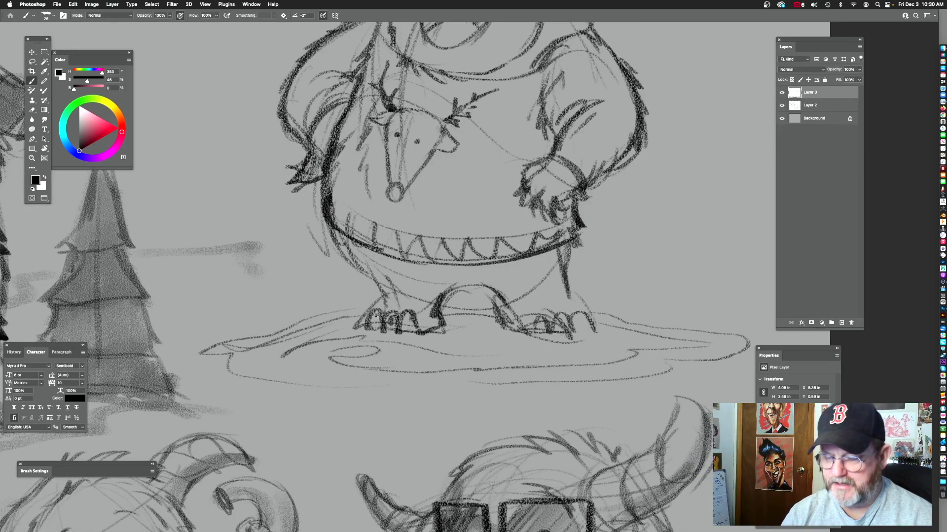
# - Strengthen the outlines of the monster's legs and feet with heavy, furry strokes below the sweater
pyautogui.moveTo(371, 295); pyautogui.dragTo(362, 335)
pyautogui.moveTo(331, 286); pyautogui.dragTo(378, 346)
pyautogui.moveTo(531, 323); pyautogui.dragTo(518, 301)
pyautogui.moveTo(451, 303); pyautogui.dragTo(480, 331)
pyautogui.moveTo(569, 262); pyautogui.dragTo(530, 268)
pyautogui.moveTo(507, 302); pyautogui.dragTo(530, 349)
pyautogui.moveTo(543, 292); pyautogui.dragTo(548, 432)
pyautogui.moveTo(611, 321); pyautogui.dragTo(633, 320)
# - Darken the sweater's neckline and shoulder edges beneath the monster's face, undoing one stray stroke
pyautogui.moveTo(462, 199)
pyautogui.mouseDown()
pyautogui.moveTo(499, 163)
pyautogui.moveTo(630, 151)
pyautogui.mouseUp()
pyautogui.press('super+z')
pyautogui.moveTo(556, 192)
pyautogui.mouseDown()
pyautogui.moveTo(472, 216)
pyautogui.moveTo(333, 171)
pyautogui.mouseUp()
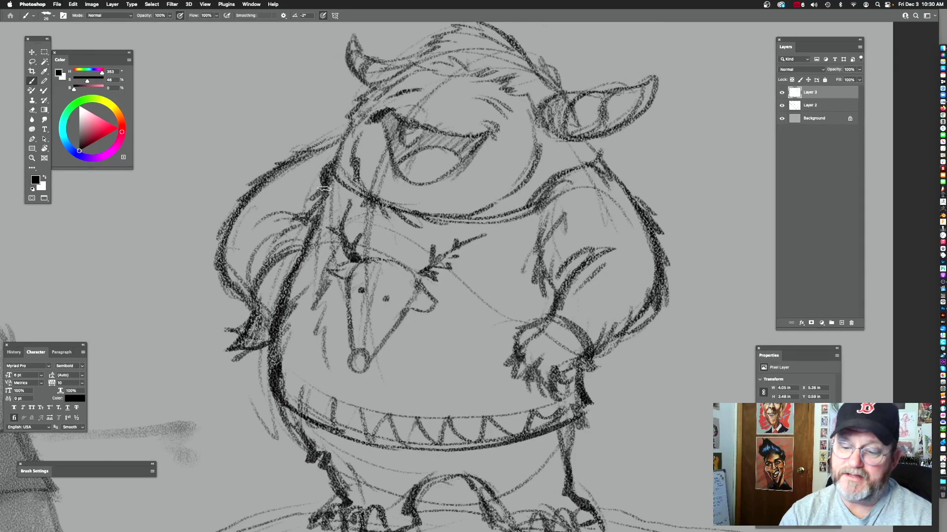
pyautogui.moveTo(354, 191); pyautogui.dragTo(450, 202)
pyautogui.moveTo(340, 205); pyautogui.dragTo(335, 269)
pyautogui.moveTo(400, 221)
pyautogui.mouseDown()
pyautogui.moveTo(335, 284)
pyautogui.moveTo(343, 249)
pyautogui.mouseUp()
pyautogui.moveTo(357, 183)
pyautogui.mouseDown()
pyautogui.moveTo(440, 146)
pyautogui.moveTo(327, 278)
pyautogui.moveTo(351, 210)
pyautogui.moveTo(314, 259)
pyautogui.moveTo(351, 325)
pyautogui.moveTo(392, 259)
pyautogui.mouseUp()
pyautogui.scroll(-5, 578, 257)
pyautogui.moveTo(622, 288); pyautogui.dragTo(529, 200)
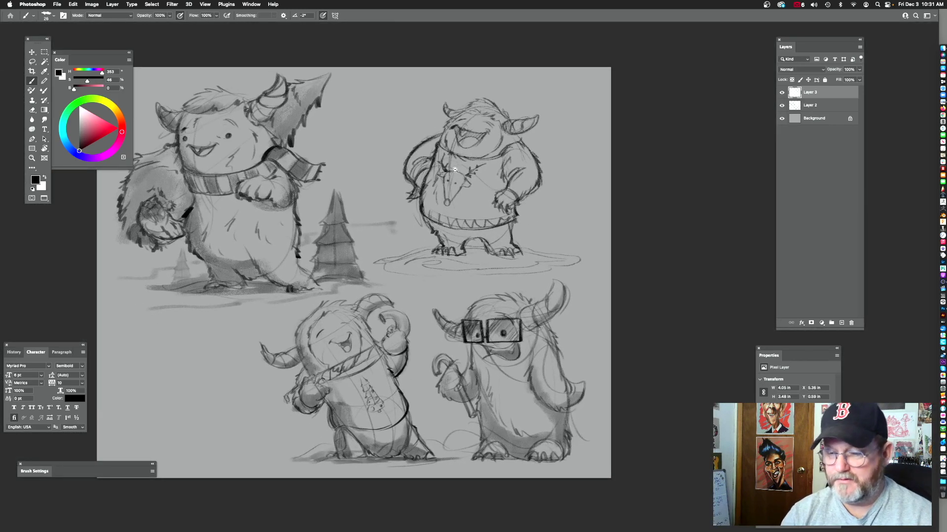
pyautogui.scroll(4, 458, 167)
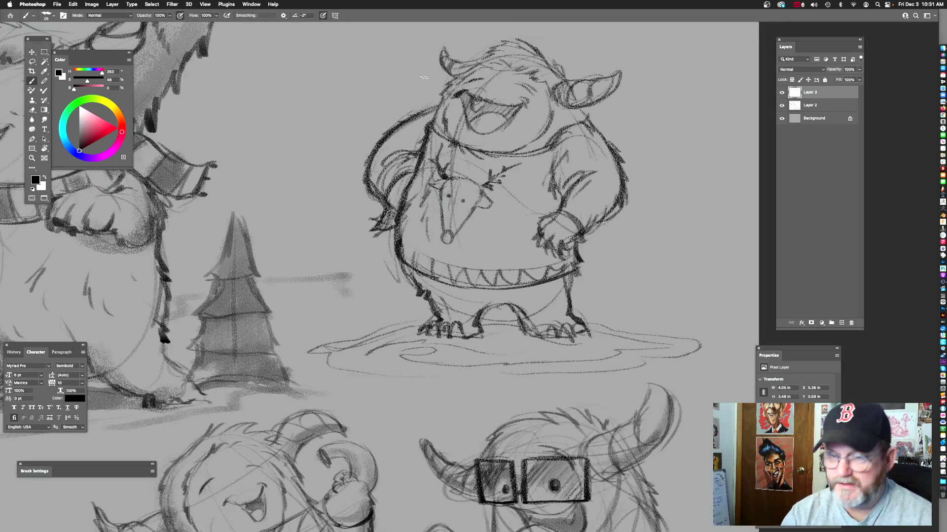
# - Shade the monster's arms and the lower body beneath the sweater hem with a much larger brush
pyautogui.moveTo(514, 202)
pyautogui.mouseDown()
pyautogui.moveTo(515, 244)
pyautogui.moveTo(549, 261)
pyautogui.moveTo(534, 235)
pyautogui.mouseUp()
pyautogui.press('super+z')
pyautogui.press(']')
pyautogui.press(']')
pyautogui.press(']')
pyautogui.press(']')
pyautogui.press(']')
pyautogui.press(']')
pyautogui.press(']')
pyautogui.press(']')
pyautogui.moveTo(425, 288); pyautogui.dragTo(424, 288)
pyautogui.moveTo(361, 217)
pyautogui.mouseDown()
pyautogui.moveTo(354, 235)
pyautogui.moveTo(416, 308)
pyautogui.mouseUp()
pyautogui.press('super+z')
pyautogui.press('super+z')
pyautogui.moveTo(464, 289)
pyautogui.mouseDown()
pyautogui.moveTo(521, 316)
pyautogui.moveTo(490, 319)
pyautogui.moveTo(454, 290)
pyautogui.moveTo(404, 307)
pyautogui.moveTo(355, 264)
pyautogui.moveTo(495, 280)
pyautogui.mouseUp()
pyautogui.moveTo(570, 233); pyautogui.dragTo(579, 275)
pyautogui.moveTo(581, 193)
pyautogui.mouseDown()
pyautogui.moveTo(515, 282)
pyautogui.moveTo(577, 205)
pyautogui.moveTo(545, 162)
pyautogui.moveTo(515, 244)
pyautogui.mouseUp()
pyautogui.moveTo(381, 181); pyautogui.dragTo(370, 270)
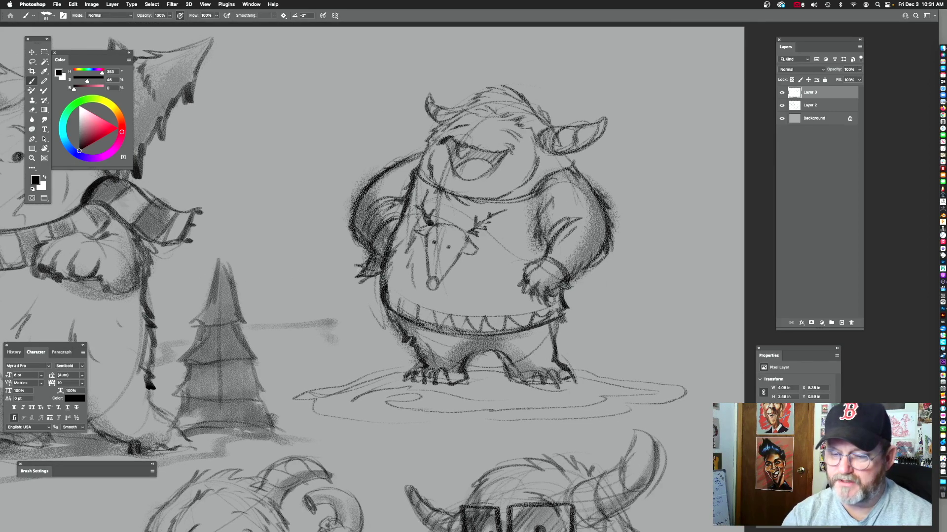
# - Add soft shading to the laughing monster's hair, horn and the rounded side of its face
pyautogui.scroll(3, 476, 164)
pyautogui.moveTo(413, 171)
pyautogui.mouseDown()
pyautogui.moveTo(417, 128)
pyautogui.moveTo(391, 183)
pyautogui.moveTo(387, 175)
pyautogui.moveTo(400, 192)
pyautogui.moveTo(534, 216)
pyautogui.moveTo(589, 160)
pyautogui.moveTo(579, 176)
pyautogui.moveTo(586, 147)
pyautogui.mouseUp()
pyautogui.moveTo(629, 140); pyautogui.dragTo(659, 121)
pyautogui.moveTo(552, 129); pyautogui.dragTo(520, 175)
pyautogui.moveTo(390, 145)
pyautogui.mouseDown()
pyautogui.moveTo(410, 132)
pyautogui.moveTo(465, 119)
pyautogui.moveTo(554, 150)
pyautogui.mouseUp()
# - Shade the sweater's outer side and lower edge above the zigzag band with a slightly smaller brush
pyautogui.press('[')
pyautogui.moveTo(404, 170)
pyautogui.mouseDown()
pyautogui.moveTo(410, 211)
pyautogui.moveTo(514, 199)
pyautogui.moveTo(419, 186)
pyautogui.moveTo(415, 173)
pyautogui.mouseUp()
pyautogui.moveTo(427, 258)
pyautogui.mouseDown()
pyautogui.moveTo(437, 237)
pyautogui.moveTo(390, 244)
pyautogui.moveTo(406, 251)
pyautogui.mouseUp()
pyautogui.moveTo(421, 304)
pyautogui.mouseDown()
pyautogui.moveTo(490, 250)
pyautogui.moveTo(531, 247)
pyautogui.mouseUp()
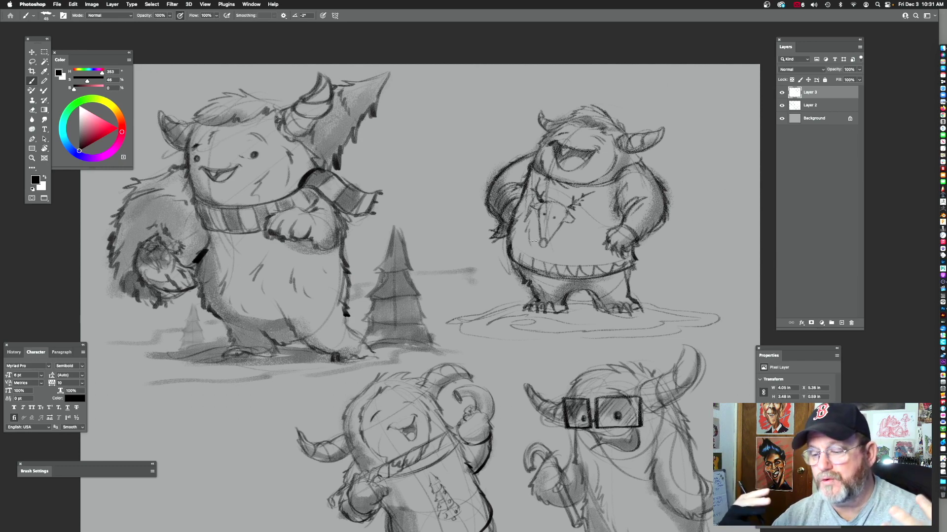
pyautogui.moveTo(528, 203)
pyautogui.mouseDown()
pyautogui.moveTo(590, 200)
pyautogui.moveTo(431, 165)
pyautogui.mouseUp()
pyautogui.moveTo(409, 210)
pyautogui.mouseDown()
pyautogui.moveTo(461, 278)
pyautogui.moveTo(414, 157)
pyautogui.moveTo(378, 247)
pyautogui.moveTo(392, 255)
pyautogui.moveTo(421, 247)
pyautogui.moveTo(429, 265)
pyautogui.moveTo(463, 281)
pyautogui.moveTo(547, 265)
pyautogui.moveTo(521, 288)
pyautogui.moveTo(556, 274)
pyautogui.moveTo(423, 282)
pyautogui.mouseUp()
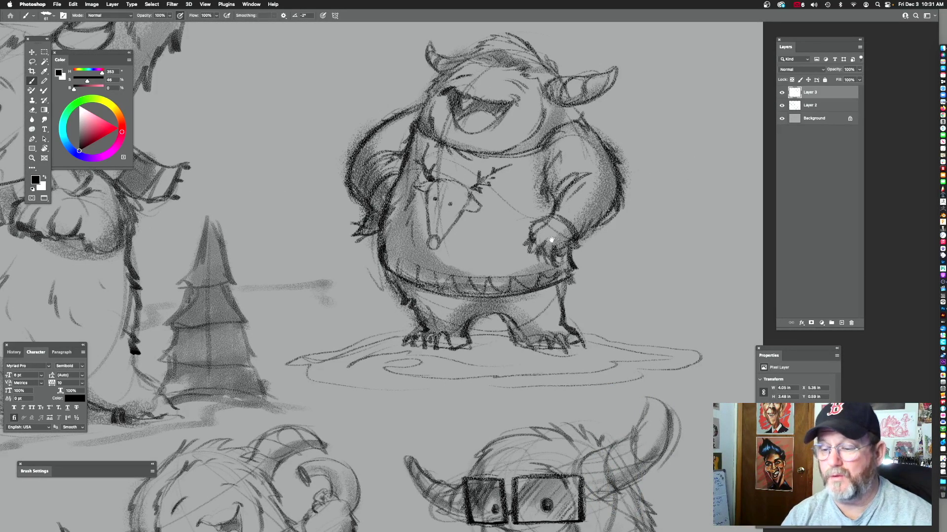
# - Shade the sweater along the inner side of the bent arm and beneath the hand on the hip
pyautogui.moveTo(554, 250); pyautogui.dragTo(531, 280)
pyautogui.moveTo(519, 186); pyautogui.dragTo(508, 272)
pyautogui.moveTo(583, 241); pyautogui.dragTo(551, 231)
pyautogui.moveTo(560, 192); pyautogui.dragTo(535, 246)
pyautogui.moveTo(479, 330)
pyautogui.mouseDown()
pyautogui.moveTo(501, 310)
pyautogui.moveTo(504, 326)
pyautogui.mouseUp()
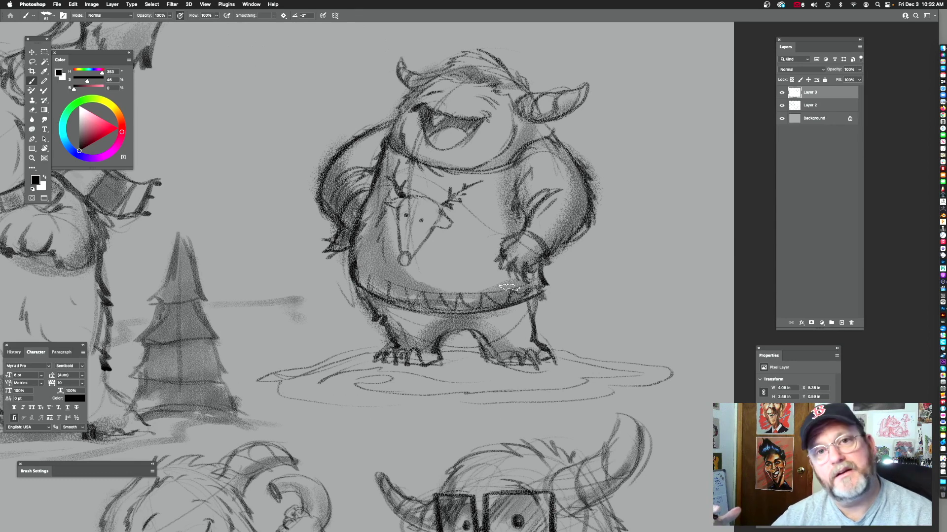
pyautogui.moveTo(519, 239); pyautogui.dragTo(298, 240)
pyautogui.moveTo(298, 240); pyautogui.dragTo(405, 187)
pyautogui.moveTo(560, 385); pyautogui.dragTo(468, 241)
pyautogui.moveTo(387, 271); pyautogui.dragTo(409, 239)
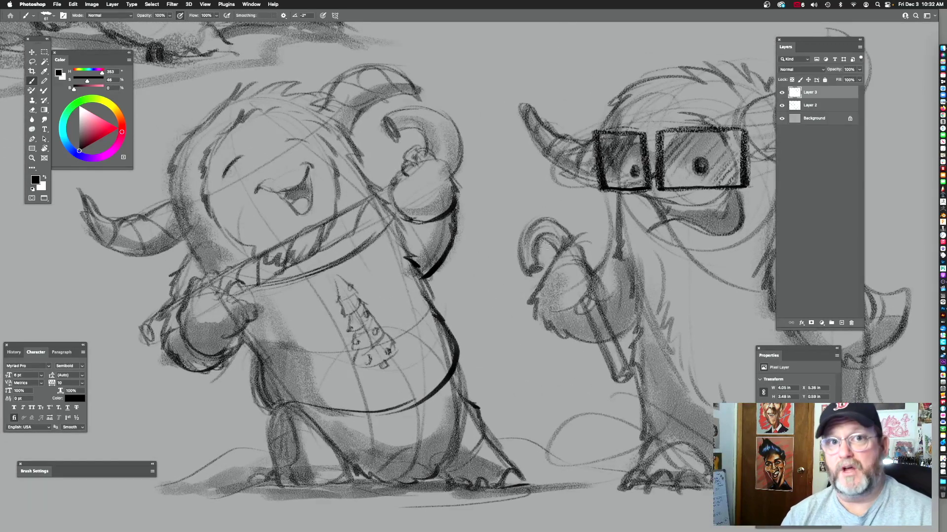
pyautogui.moveTo(710, 229); pyautogui.dragTo(479, 236)
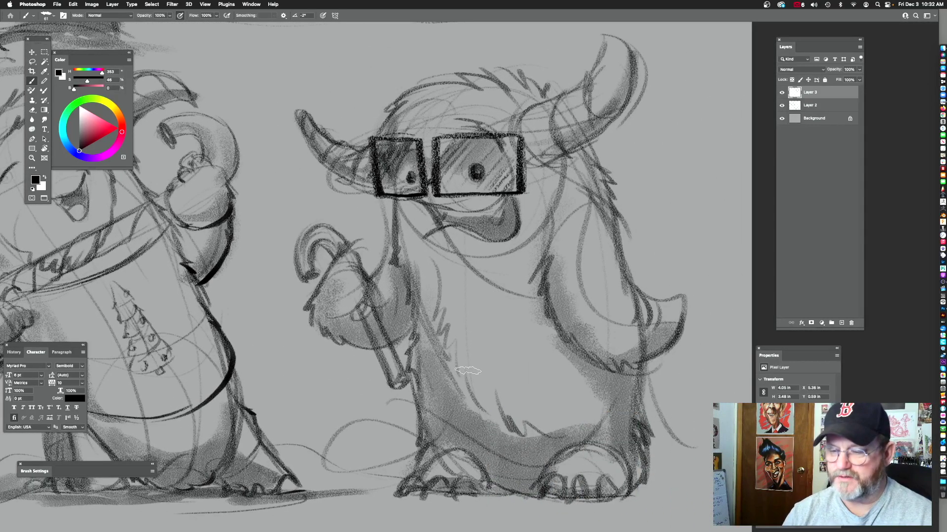
pyautogui.moveTo(516, 175); pyautogui.dragTo(491, 185)
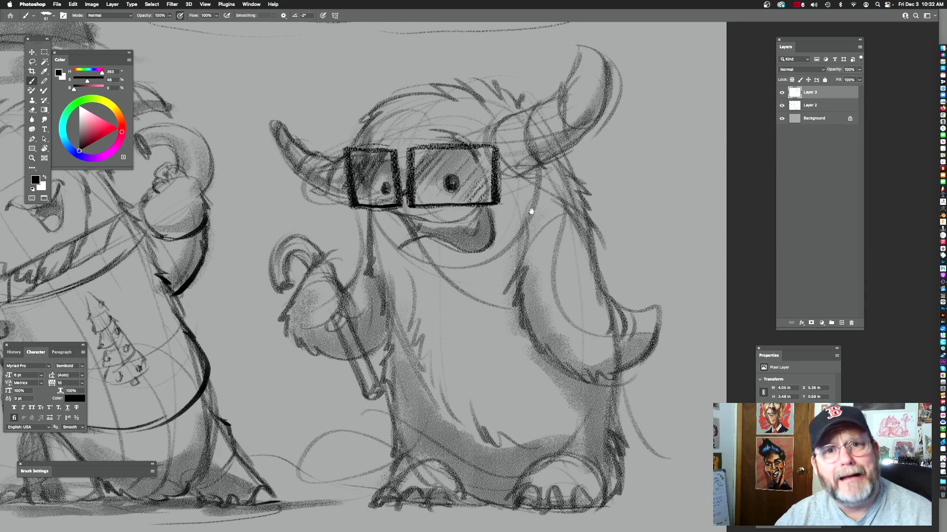
# - Scale the reindeer-sweater monster down to about 3.02 in wide and reposition it above the other poses
pyautogui.scroll(-5, 544, 189)
pyautogui.moveTo(546, 173); pyautogui.dragTo(534, 365)
pyautogui.moveTo(568, 189); pyautogui.dragTo(602, 214)
pyautogui.press('super+t')
pyautogui.moveTo(620, 87); pyautogui.dragTo(548, 147)
pyautogui.moveTo(472, 224)
pyautogui.mouseDown()
pyautogui.moveTo(459, 256)
pyautogui.moveTo(510, 219)
pyautogui.mouseUp()
pyautogui.press('Return')
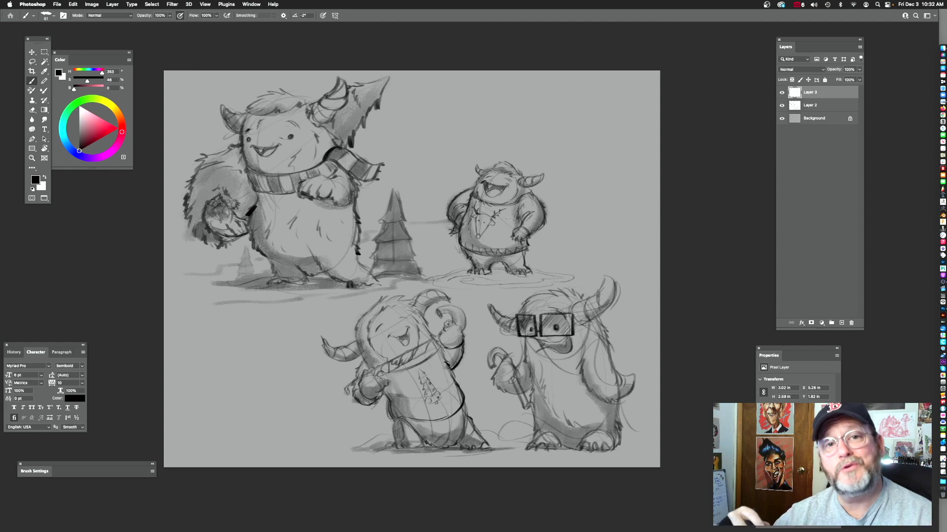
# - Merge Layer 3 with the sketch layer below it and hide the merged result
pyautogui.keyDown('shift'); pyautogui.click(817, 105); pyautogui.keyUp('shift')
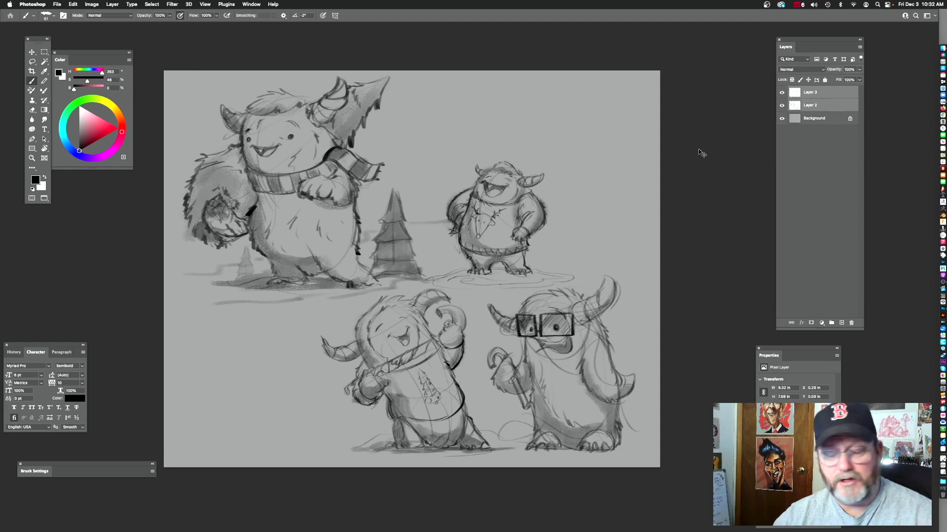
pyautogui.press('super+e')
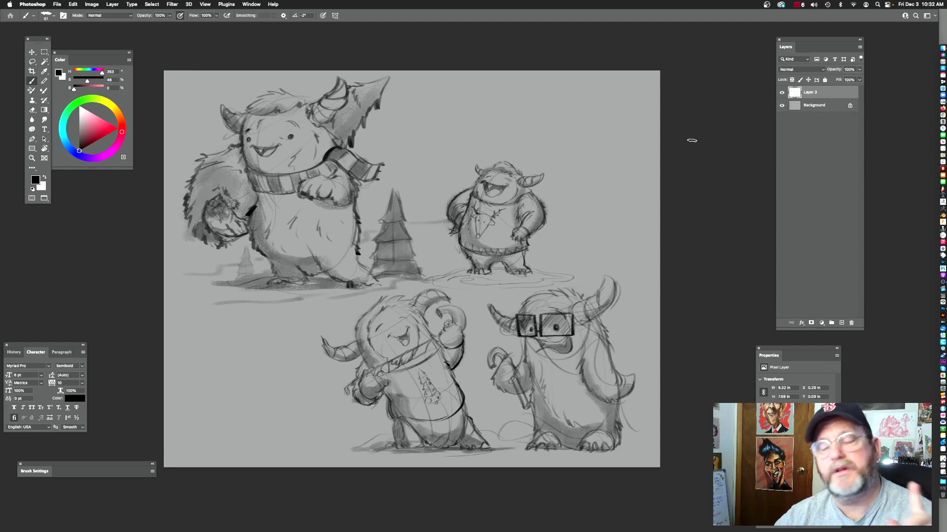
pyautogui.click(781, 93)
# - Add a new layer and rough in the rounded head and front contour of a hunched figure
pyautogui.click(842, 323)
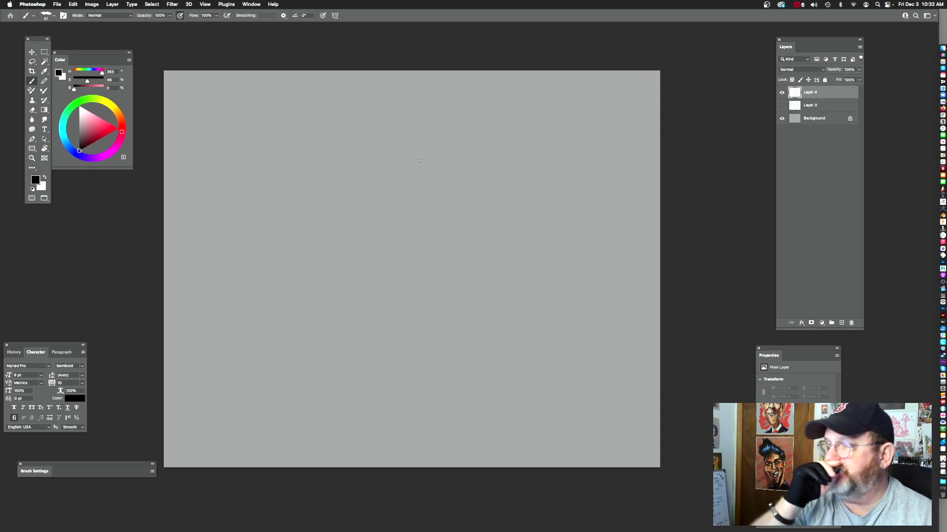
pyautogui.moveTo(401, 203); pyautogui.dragTo(419, 205)
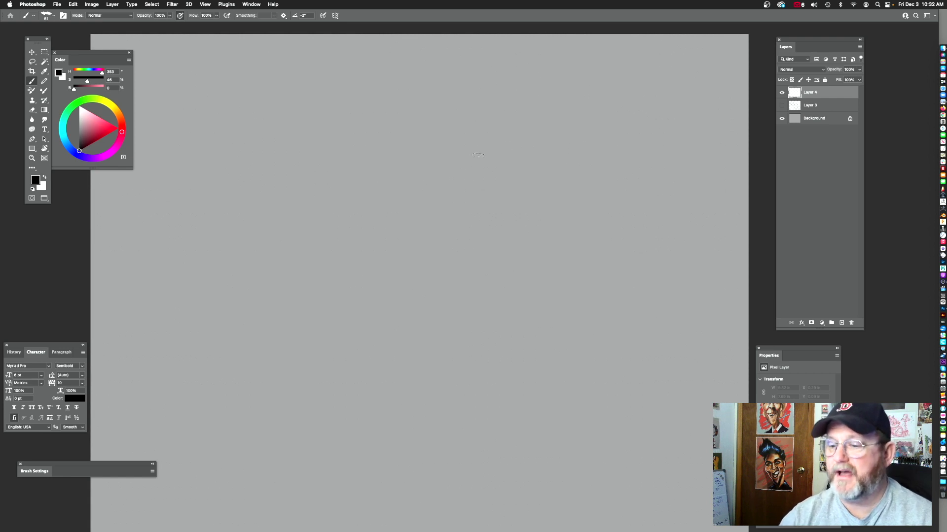
pyautogui.moveTo(437, 221)
pyautogui.mouseDown()
pyautogui.moveTo(417, 198)
pyautogui.moveTo(449, 216)
pyautogui.mouseUp()
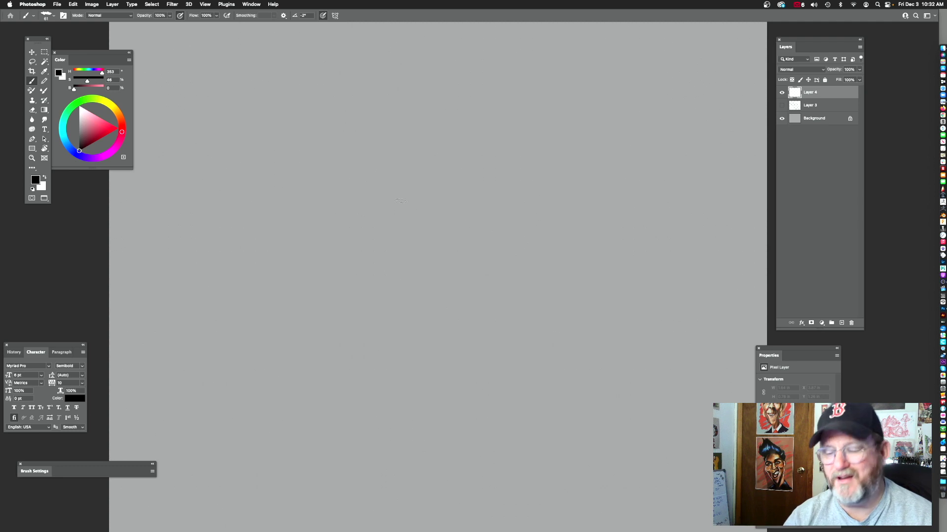
pyautogui.moveTo(356, 146); pyautogui.dragTo(345, 224)
pyautogui.moveTo(388, 112); pyautogui.dragTo(358, 247)
pyautogui.moveTo(480, 225); pyautogui.dragTo(461, 156)
pyautogui.moveTo(318, 158); pyautogui.dragTo(420, 232)
pyautogui.moveTo(371, 204)
pyautogui.mouseDown()
pyautogui.moveTo(424, 268)
pyautogui.moveTo(425, 313)
pyautogui.mouseUp()
pyautogui.moveTo(415, 277); pyautogui.dragTo(514, 325)
# - Sketch the long curved back and the small rounded form at the base of the body
pyautogui.moveTo(509, 163); pyautogui.dragTo(522, 226)
pyautogui.moveTo(420, 50); pyautogui.dragTo(581, 279)
pyautogui.moveTo(618, 263); pyautogui.dragTo(595, 318)
pyautogui.press('super+z')
pyautogui.moveTo(398, 92)
pyautogui.mouseDown()
pyautogui.moveTo(486, 134)
pyautogui.moveTo(526, 197)
pyautogui.mouseUp()
pyautogui.moveTo(464, 111); pyautogui.dragTo(559, 323)
pyautogui.moveTo(587, 268)
pyautogui.mouseDown()
pyautogui.moveTo(579, 258)
pyautogui.moveTo(534, 263)
pyautogui.mouseUp()
pyautogui.moveTo(419, 356); pyautogui.dragTo(405, 411)
pyautogui.moveTo(455, 231); pyautogui.dragTo(467, 281)
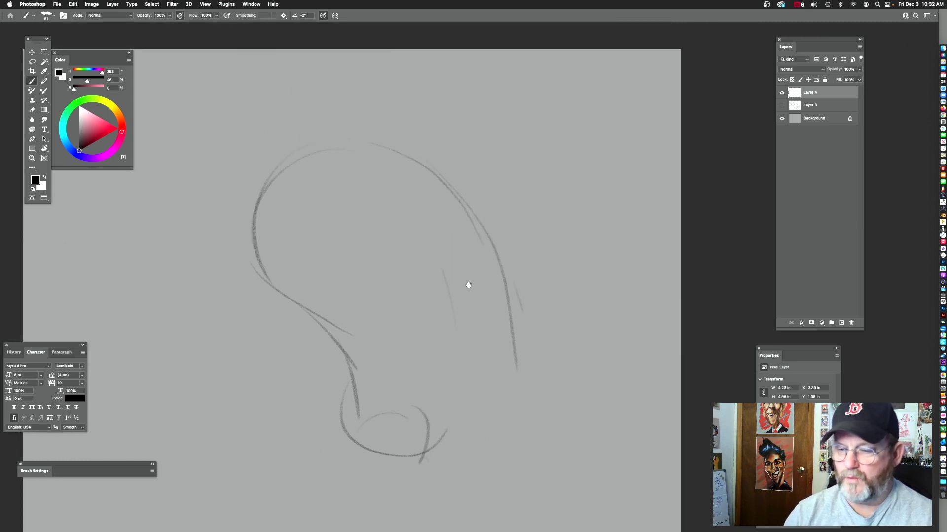
# - Draw a sweeping S-shaped line of action through the body and start the standing and trailing legs
pyautogui.moveTo(322, 129); pyautogui.dragTo(390, 490)
pyautogui.press('super+z')
pyautogui.moveTo(269, 86)
pyautogui.mouseDown()
pyautogui.moveTo(420, 375)
pyautogui.moveTo(423, 479)
pyautogui.mouseUp()
pyautogui.moveTo(509, 384); pyautogui.dragTo(511, 275)
pyautogui.moveTo(367, 257)
pyautogui.mouseDown()
pyautogui.moveTo(370, 344)
pyautogui.moveTo(412, 385)
pyautogui.mouseUp()
pyautogui.moveTo(525, 324); pyautogui.dragTo(485, 337)
pyautogui.moveTo(444, 142); pyautogui.dragTo(447, 325)
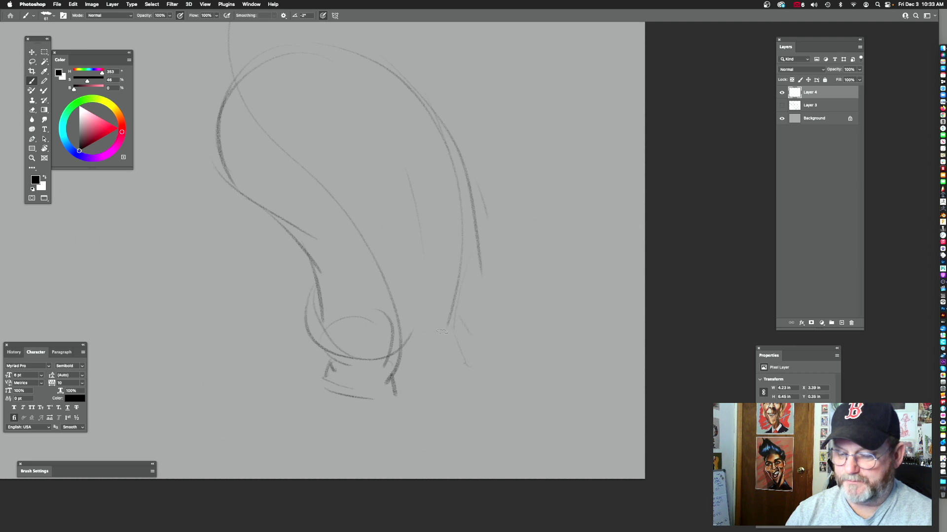
# - Sketch the trailing leg's lower edge and its lifted foot with short angled strokes
pyautogui.moveTo(409, 359)
pyautogui.mouseDown()
pyautogui.moveTo(451, 392)
pyautogui.moveTo(480, 375)
pyautogui.moveTo(491, 355)
pyautogui.mouseUp()
pyautogui.moveTo(525, 268)
pyautogui.mouseDown()
pyautogui.moveTo(542, 310)
pyautogui.moveTo(533, 309)
pyautogui.mouseUp()
pyautogui.moveTo(475, 389); pyautogui.dragTo(475, 327)
pyautogui.moveTo(495, 282); pyautogui.dragTo(539, 287)
pyautogui.moveTo(479, 243); pyautogui.dragTo(513, 294)
# - Add a hanging curve below the head, short guide marks across the torso and a darker back line
pyautogui.moveTo(338, 298); pyautogui.dragTo(348, 354)
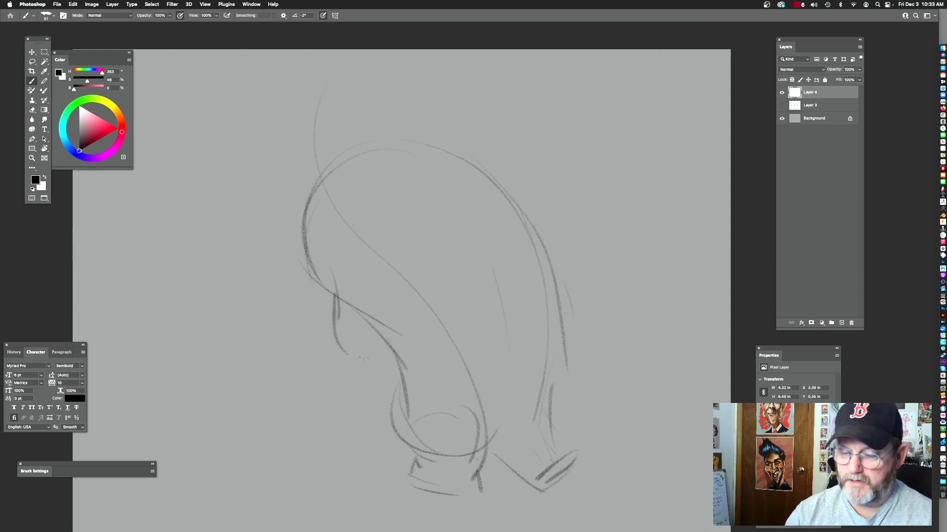
pyautogui.moveTo(442, 314); pyautogui.dragTo(432, 330)
pyautogui.moveTo(529, 277); pyautogui.dragTo(516, 290)
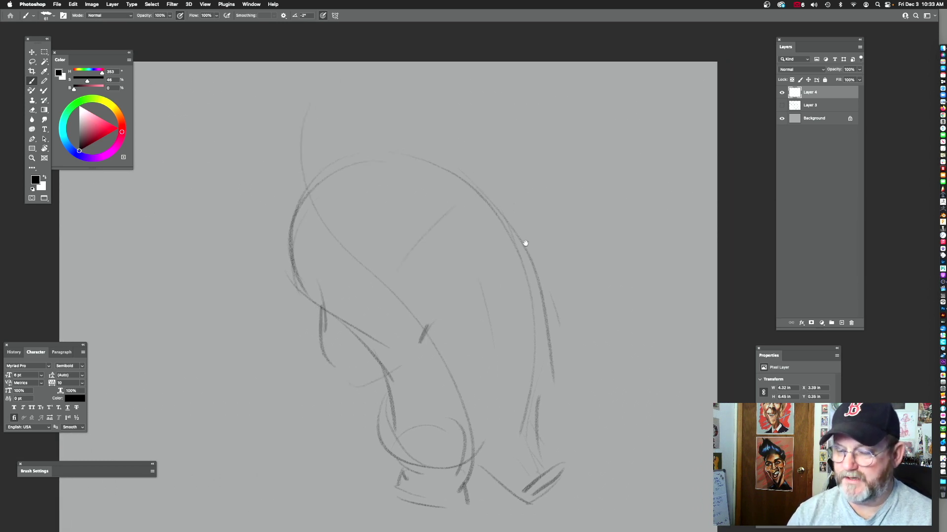
pyautogui.moveTo(521, 233); pyautogui.dragTo(540, 225)
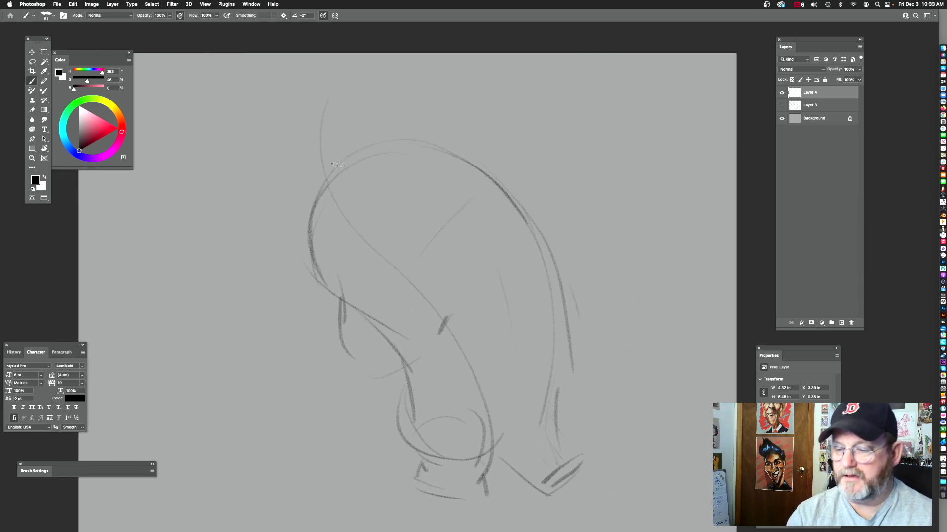
pyautogui.moveTo(519, 217)
pyautogui.mouseDown()
pyautogui.moveTo(481, 175)
pyautogui.moveTo(514, 200)
pyautogui.mouseUp()
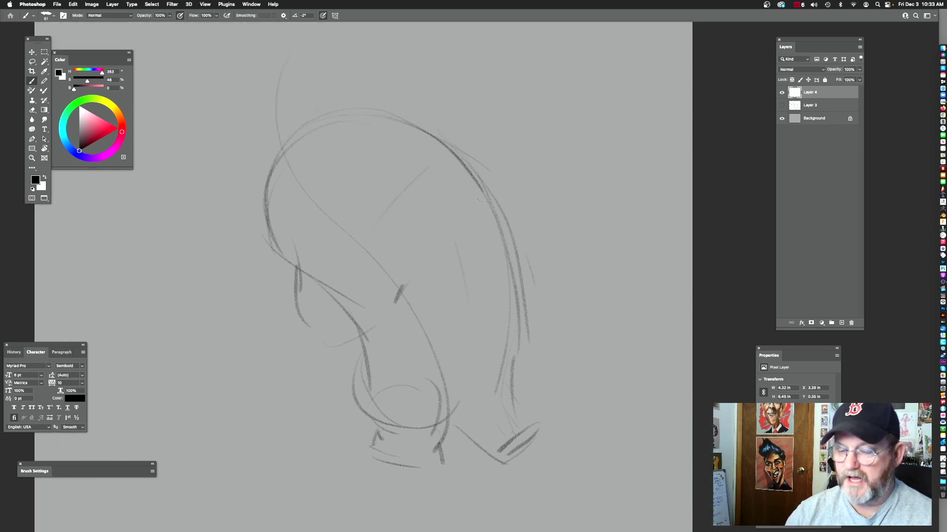
pyautogui.moveTo(444, 455); pyautogui.dragTo(501, 303)
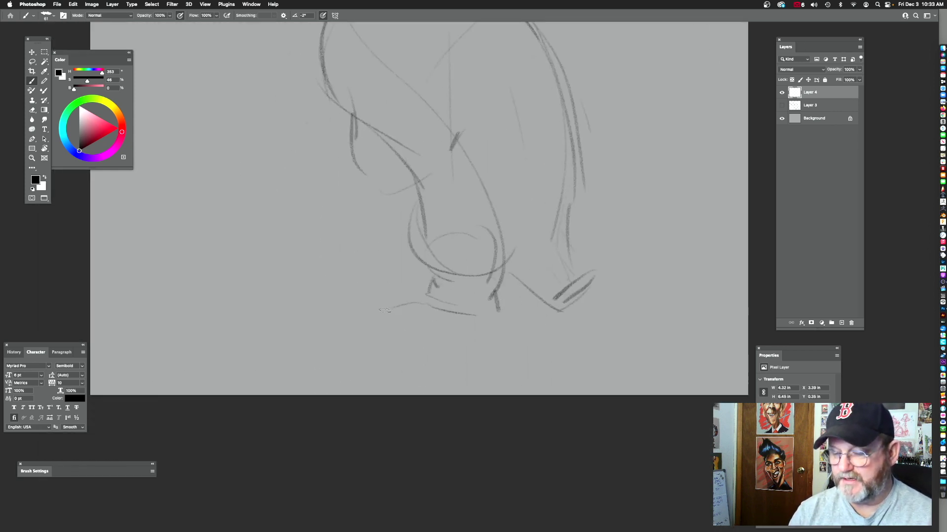
# - Define the standing foot and sketch a wide, flat patch of ground beneath the figure
pyautogui.moveTo(434, 279)
pyautogui.mouseDown()
pyautogui.moveTo(426, 309)
pyautogui.moveTo(502, 324)
pyautogui.moveTo(510, 279)
pyautogui.mouseUp()
pyautogui.moveTo(440, 300); pyautogui.dragTo(393, 318)
pyautogui.moveTo(393, 318); pyautogui.dragTo(557, 337)
pyautogui.moveTo(639, 306); pyautogui.dragTo(661, 290)
pyautogui.moveTo(466, 281)
pyautogui.mouseDown()
pyautogui.moveTo(424, 291)
pyautogui.moveTo(368, 324)
pyautogui.mouseUp()
pyautogui.moveTo(368, 322); pyautogui.dragTo(680, 329)
pyautogui.moveTo(705, 293); pyautogui.dragTo(567, 293)
pyautogui.moveTo(507, 288)
pyautogui.mouseDown()
pyautogui.moveTo(565, 300)
pyautogui.moveTo(557, 321)
pyautogui.mouseUp()
# - Sketch a pointed shape and a small circle at the front edge of the head
pyautogui.moveTo(569, 155); pyautogui.dragTo(584, 192)
pyautogui.moveTo(494, 90); pyautogui.dragTo(541, 207)
pyautogui.moveTo(425, 168)
pyautogui.mouseDown()
pyautogui.moveTo(440, 168)
pyautogui.moveTo(441, 189)
pyautogui.mouseUp()
pyautogui.moveTo(315, 227); pyautogui.dragTo(340, 251)
pyautogui.moveTo(386, 192); pyautogui.dragTo(396, 194)
pyautogui.moveTo(315, 232)
pyautogui.mouseDown()
pyautogui.moveTo(343, 245)
pyautogui.moveTo(288, 253)
pyautogui.moveTo(336, 263)
pyautogui.mouseUp()
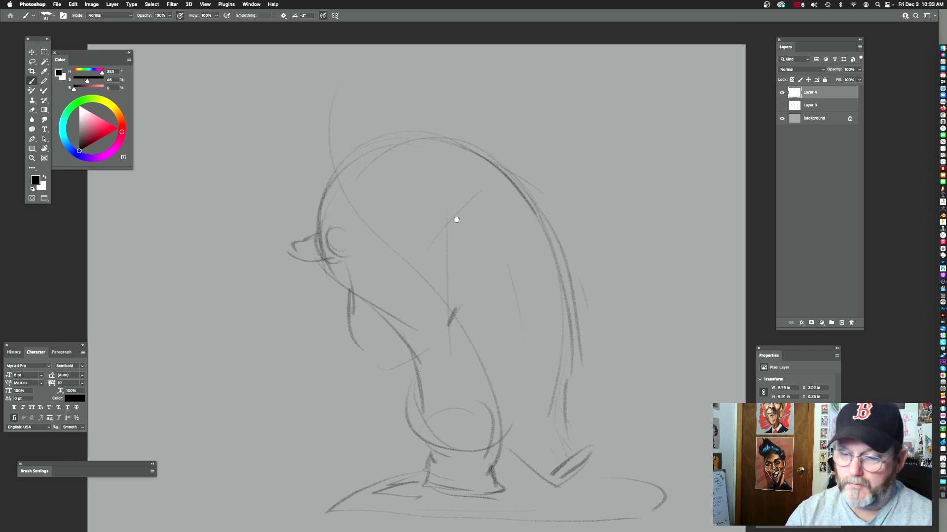
# - Draw an inner curve following the back and arched contours across the front of the body
pyautogui.moveTo(456, 213); pyautogui.dragTo(436, 235)
pyautogui.moveTo(383, 165); pyautogui.dragTo(497, 445)
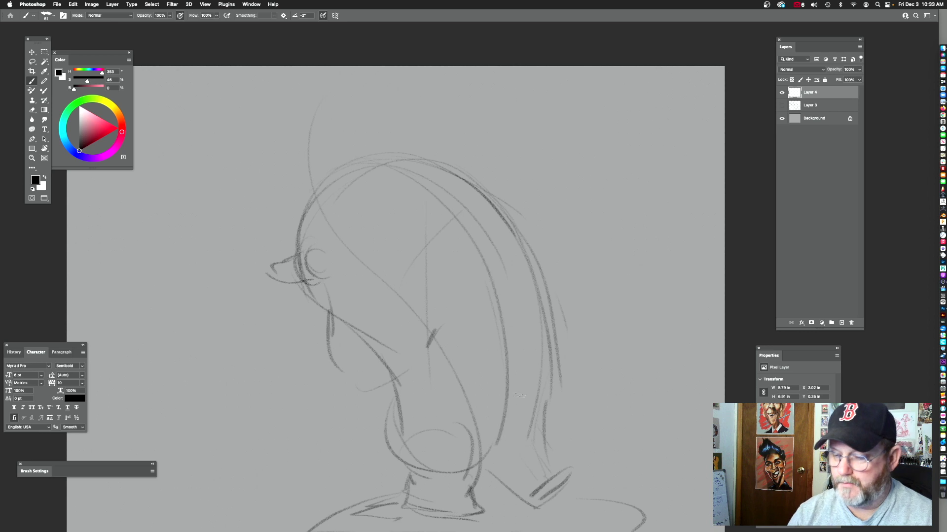
pyautogui.moveTo(485, 336); pyautogui.dragTo(482, 293)
pyautogui.moveTo(516, 189)
pyautogui.mouseDown()
pyautogui.moveTo(356, 189)
pyautogui.moveTo(337, 289)
pyautogui.mouseUp()
pyautogui.moveTo(414, 161); pyautogui.dragTo(356, 237)
pyautogui.moveTo(464, 141); pyautogui.dragTo(326, 259)
pyautogui.moveTo(508, 237); pyautogui.dragTo(461, 226)
pyautogui.moveTo(474, 260); pyautogui.dragTo(479, 262)
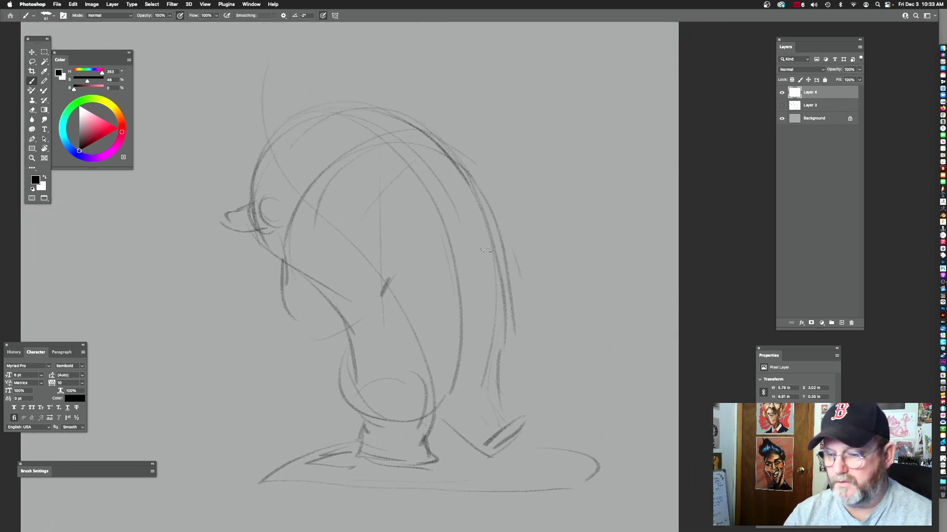
# - Sketch a large box in perspective across the body, with a small rounded form at its far end
pyautogui.moveTo(458, 310); pyautogui.dragTo(447, 318)
pyautogui.moveTo(387, 282)
pyautogui.mouseDown()
pyautogui.moveTo(371, 240)
pyautogui.moveTo(506, 209)
pyautogui.mouseUp()
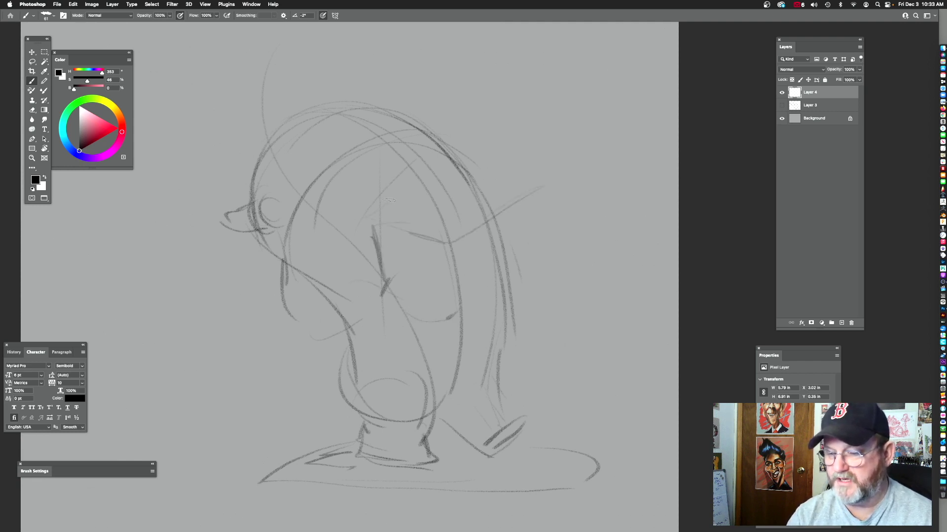
pyautogui.moveTo(374, 198)
pyautogui.mouseDown()
pyautogui.moveTo(488, 164)
pyautogui.moveTo(549, 180)
pyautogui.mouseUp()
pyautogui.moveTo(415, 188)
pyautogui.mouseDown()
pyautogui.moveTo(367, 257)
pyautogui.moveTo(382, 288)
pyautogui.moveTo(419, 316)
pyautogui.moveTo(503, 294)
pyautogui.moveTo(556, 261)
pyautogui.mouseUp()
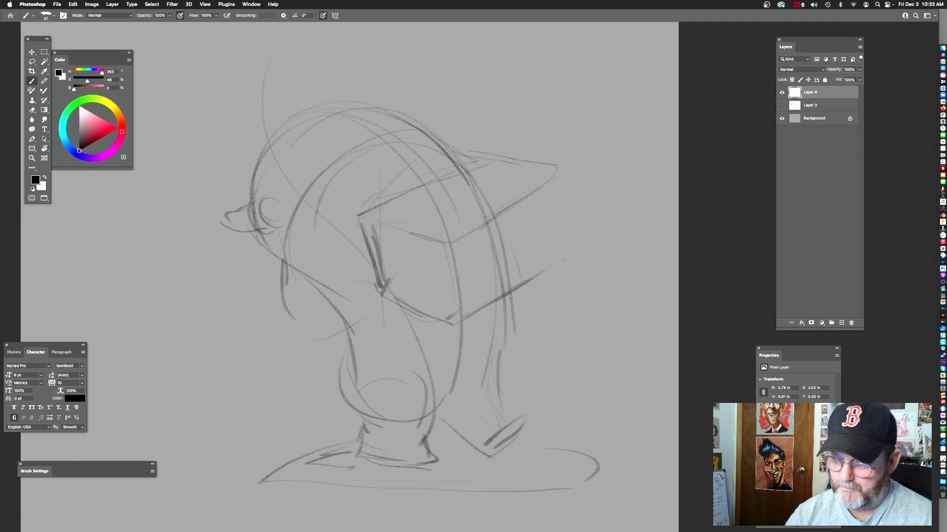
pyautogui.moveTo(552, 173); pyautogui.dragTo(564, 249)
pyautogui.moveTo(566, 215)
pyautogui.mouseDown()
pyautogui.moveTo(529, 181)
pyautogui.moveTo(503, 182)
pyautogui.mouseUp()
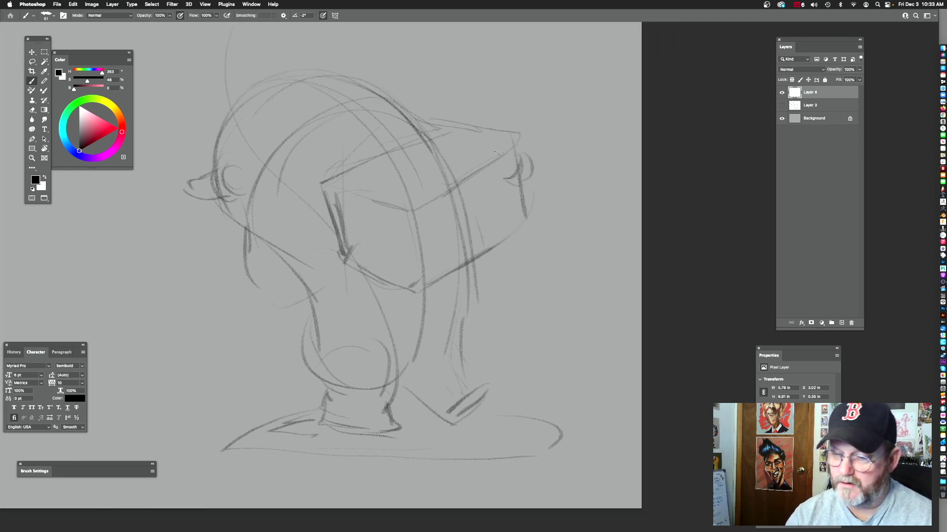
pyautogui.moveTo(386, 254); pyautogui.dragTo(415, 282)
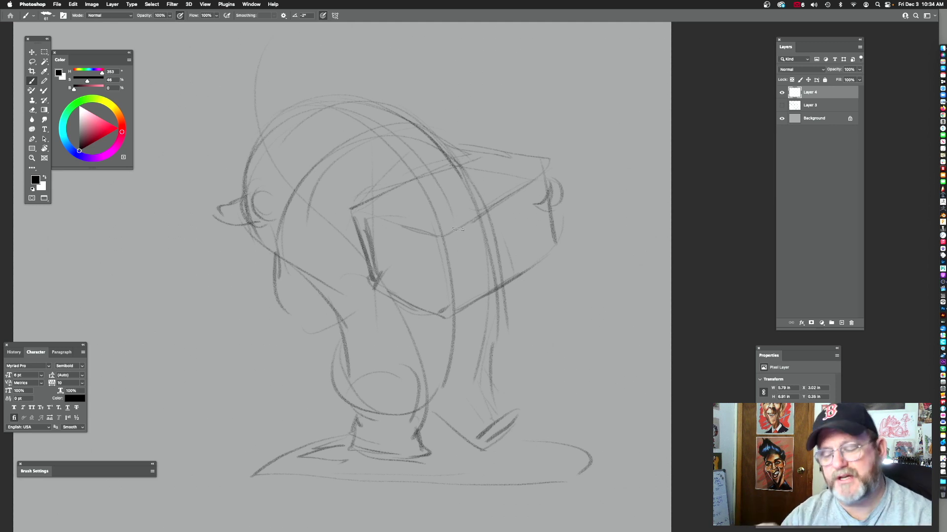
pyautogui.moveTo(422, 247); pyautogui.dragTo(439, 246)
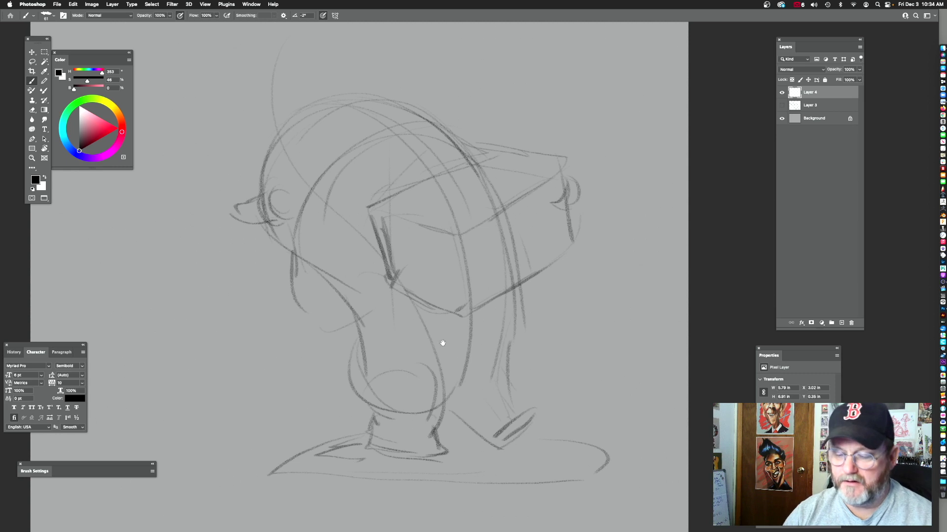
# - Round out the lower back beneath the box and reinforce the legs and both feet
pyautogui.moveTo(439, 338); pyautogui.dragTo(435, 313)
pyautogui.moveTo(517, 329); pyautogui.dragTo(477, 284)
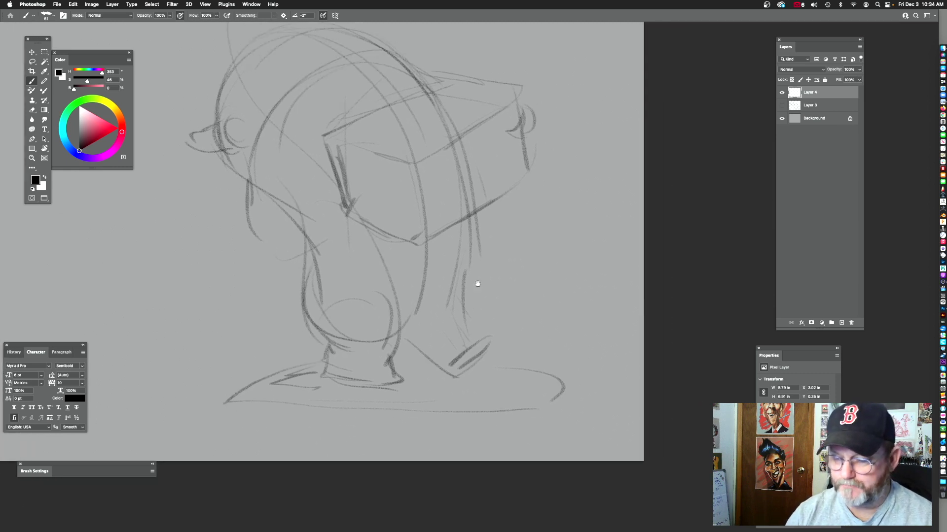
pyautogui.moveTo(473, 191)
pyautogui.mouseDown()
pyautogui.moveTo(482, 255)
pyautogui.moveTo(471, 284)
pyautogui.mouseUp()
pyautogui.moveTo(467, 147)
pyautogui.mouseDown()
pyautogui.moveTo(492, 230)
pyautogui.moveTo(451, 298)
pyautogui.mouseUp()
pyautogui.moveTo(385, 320)
pyautogui.mouseDown()
pyautogui.moveTo(491, 249)
pyautogui.moveTo(546, 284)
pyautogui.moveTo(490, 218)
pyautogui.mouseUp()
pyautogui.moveTo(346, 286)
pyautogui.mouseDown()
pyautogui.moveTo(395, 329)
pyautogui.moveTo(392, 339)
pyautogui.moveTo(442, 314)
pyautogui.mouseUp()
pyautogui.moveTo(470, 318); pyautogui.dragTo(515, 297)
pyautogui.moveTo(387, 304)
pyautogui.mouseDown()
pyautogui.moveTo(403, 324)
pyautogui.moveTo(381, 327)
pyautogui.mouseUp()
pyautogui.moveTo(459, 255); pyautogui.dragTo(482, 338)
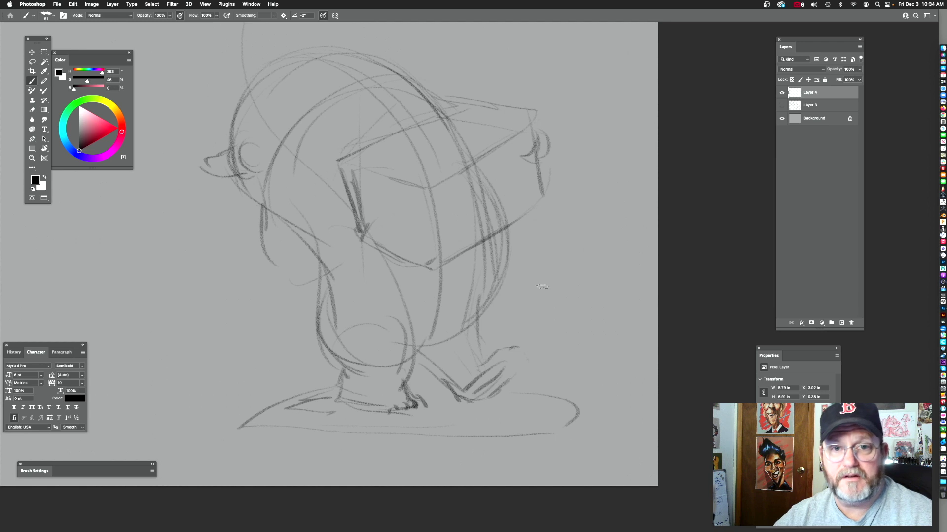
pyautogui.moveTo(518, 167); pyautogui.dragTo(556, 223)
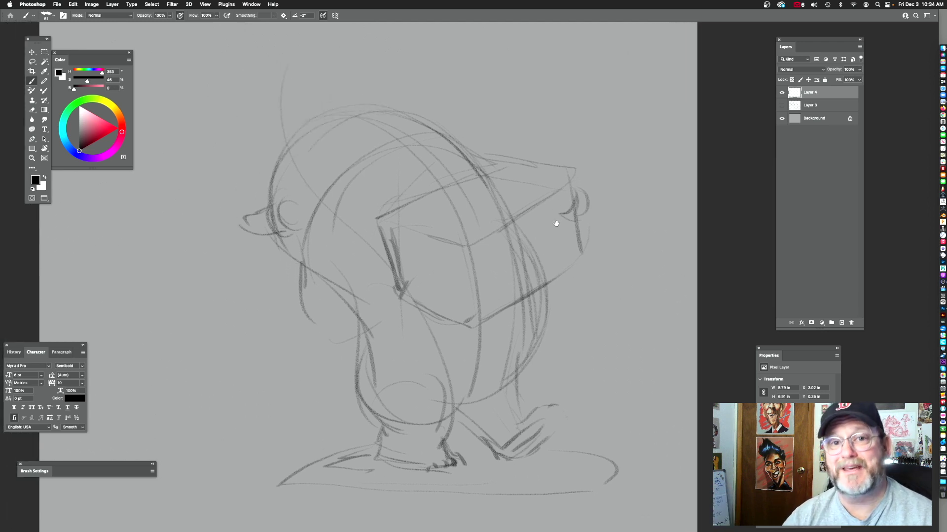
# - Add two dark eye marks along the inner arch and layer curved strokes just beneath it
pyautogui.moveTo(434, 175)
pyautogui.mouseDown()
pyautogui.moveTo(460, 183)
pyautogui.moveTo(475, 173)
pyautogui.moveTo(476, 198)
pyautogui.mouseUp()
pyautogui.scroll(1, 474, 174)
pyautogui.moveTo(337, 193)
pyautogui.mouseDown()
pyautogui.moveTo(362, 160)
pyautogui.moveTo(345, 167)
pyautogui.mouseUp()
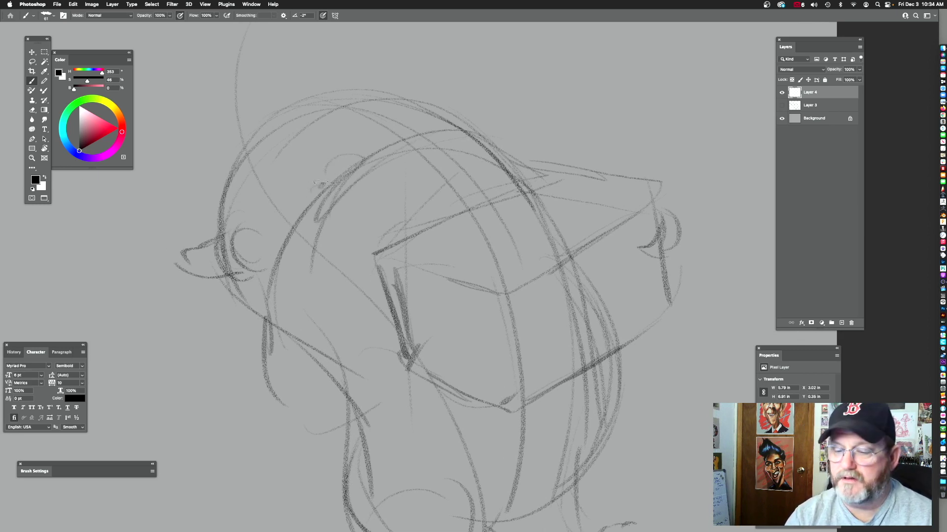
pyautogui.moveTo(324, 186)
pyautogui.mouseDown()
pyautogui.moveTo(439, 142)
pyautogui.moveTo(438, 132)
pyautogui.mouseUp()
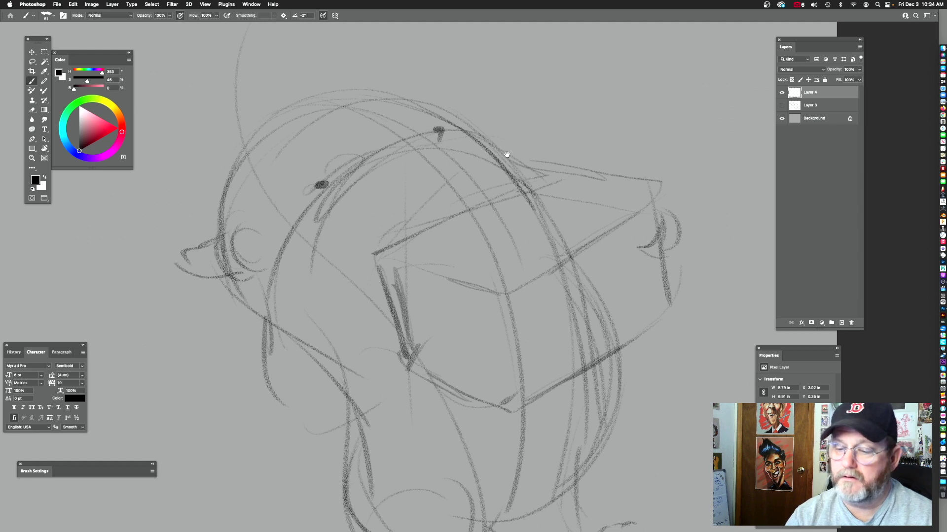
pyautogui.moveTo(506, 154); pyautogui.dragTo(504, 141)
pyautogui.moveTo(391, 148); pyautogui.dragTo(458, 147)
pyautogui.moveTo(364, 164); pyautogui.dragTo(424, 156)
pyautogui.moveTo(376, 160); pyautogui.dragTo(477, 156)
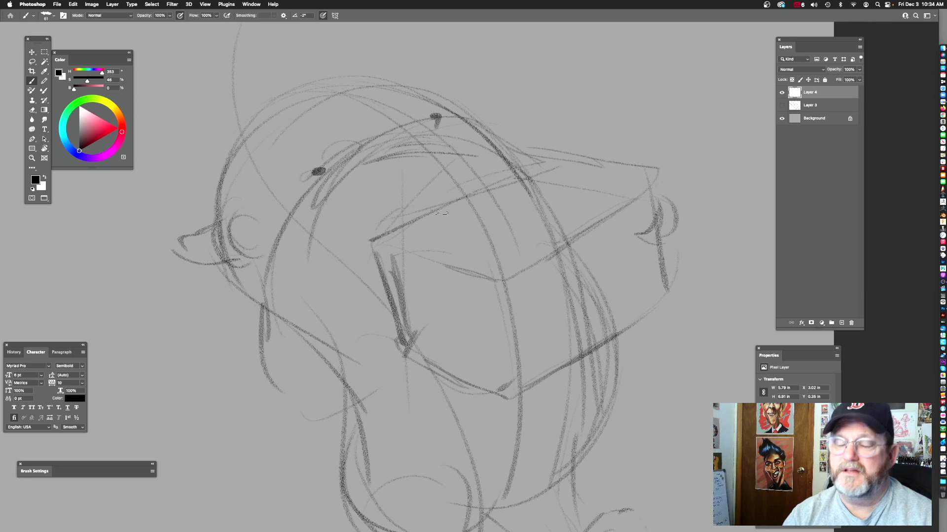
pyautogui.moveTo(398, 152)
pyautogui.mouseDown()
pyautogui.moveTo(348, 168)
pyautogui.moveTo(349, 193)
pyautogui.moveTo(360, 165)
pyautogui.moveTo(429, 153)
pyautogui.mouseUp()
pyautogui.moveTo(329, 186)
pyautogui.mouseDown()
pyautogui.moveTo(416, 174)
pyautogui.moveTo(463, 148)
pyautogui.mouseUp()
pyautogui.moveTo(501, 179); pyautogui.dragTo(505, 173)
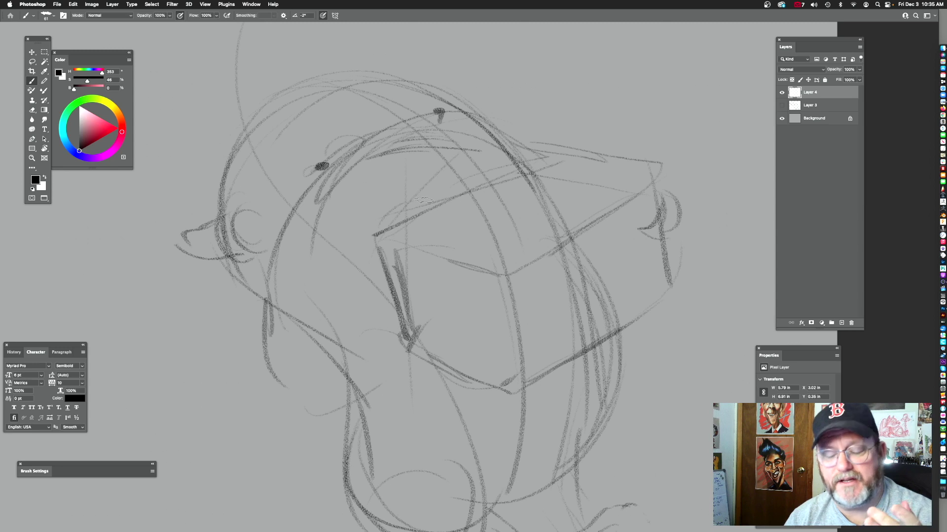
# - Sketch the shaggy near arm beneath the box with curved elbow folds, furry tufts and a hand under the box's near corner
pyautogui.moveTo(476, 141); pyautogui.dragTo(451, 152)
pyautogui.moveTo(434, 315); pyautogui.dragTo(453, 212)
pyautogui.moveTo(443, 251)
pyautogui.mouseDown()
pyautogui.moveTo(486, 303)
pyautogui.moveTo(424, 281)
pyautogui.moveTo(438, 301)
pyautogui.moveTo(499, 306)
pyautogui.moveTo(475, 269)
pyautogui.moveTo(445, 261)
pyautogui.moveTo(437, 279)
pyautogui.moveTo(414, 271)
pyautogui.mouseUp()
pyautogui.moveTo(355, 253)
pyautogui.mouseDown()
pyautogui.moveTo(387, 280)
pyautogui.moveTo(389, 266)
pyautogui.mouseUp()
pyautogui.moveTo(299, 232)
pyautogui.mouseDown()
pyautogui.moveTo(325, 239)
pyautogui.moveTo(284, 269)
pyautogui.mouseUp()
pyautogui.moveTo(286, 267); pyautogui.dragTo(304, 254)
pyautogui.moveTo(490, 232); pyautogui.dragTo(456, 221)
pyautogui.moveTo(222, 185)
pyautogui.mouseDown()
pyautogui.moveTo(216, 232)
pyautogui.moveTo(228, 268)
pyautogui.moveTo(259, 311)
pyautogui.moveTo(297, 308)
pyautogui.mouseUp()
pyautogui.moveTo(442, 251); pyautogui.dragTo(488, 241)
pyautogui.moveTo(347, 302); pyautogui.dragTo(438, 267)
pyautogui.moveTo(626, 227)
pyautogui.mouseDown()
pyautogui.moveTo(597, 323)
pyautogui.moveTo(559, 302)
pyautogui.mouseUp()
pyautogui.moveTo(594, 170)
pyautogui.mouseDown()
pyautogui.moveTo(580, 188)
pyautogui.moveTo(629, 214)
pyautogui.mouseUp()
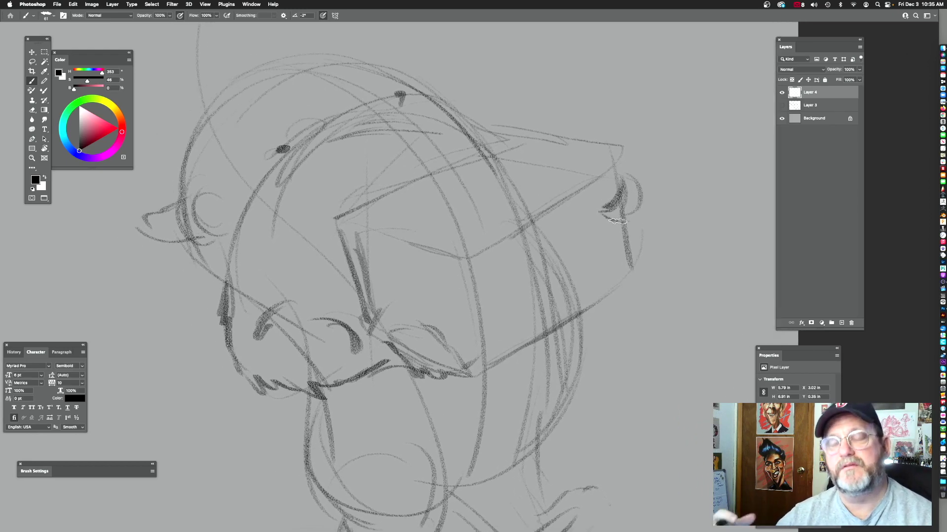
# - Reinforce the standing leg, its foot and the underside of the raised leg with darker furry strokes
pyautogui.scroll(-10, 545, 218)
pyautogui.moveTo(317, 261)
pyautogui.mouseDown()
pyautogui.moveTo(308, 312)
pyautogui.moveTo(319, 342)
pyautogui.moveTo(352, 376)
pyautogui.mouseUp()
pyautogui.moveTo(523, 264)
pyautogui.mouseDown()
pyautogui.moveTo(490, 301)
pyautogui.moveTo(461, 271)
pyautogui.mouseUp()
pyautogui.moveTo(410, 296)
pyautogui.mouseDown()
pyautogui.moveTo(418, 359)
pyautogui.moveTo(402, 371)
pyautogui.mouseUp()
pyautogui.moveTo(355, 389); pyautogui.dragTo(387, 333)
pyautogui.moveTo(351, 291)
pyautogui.mouseDown()
pyautogui.moveTo(333, 339)
pyautogui.moveTo(412, 356)
pyautogui.mouseUp()
pyautogui.moveTo(592, 288); pyautogui.dragTo(505, 318)
pyautogui.moveTo(370, 295)
pyautogui.mouseDown()
pyautogui.moveTo(385, 321)
pyautogui.moveTo(413, 332)
pyautogui.mouseUp()
pyautogui.moveTo(528, 302); pyautogui.dragTo(524, 354)
pyautogui.moveTo(525, 354)
pyautogui.mouseDown()
pyautogui.moveTo(503, 300)
pyautogui.moveTo(537, 225)
pyautogui.moveTo(561, 235)
pyautogui.mouseUp()
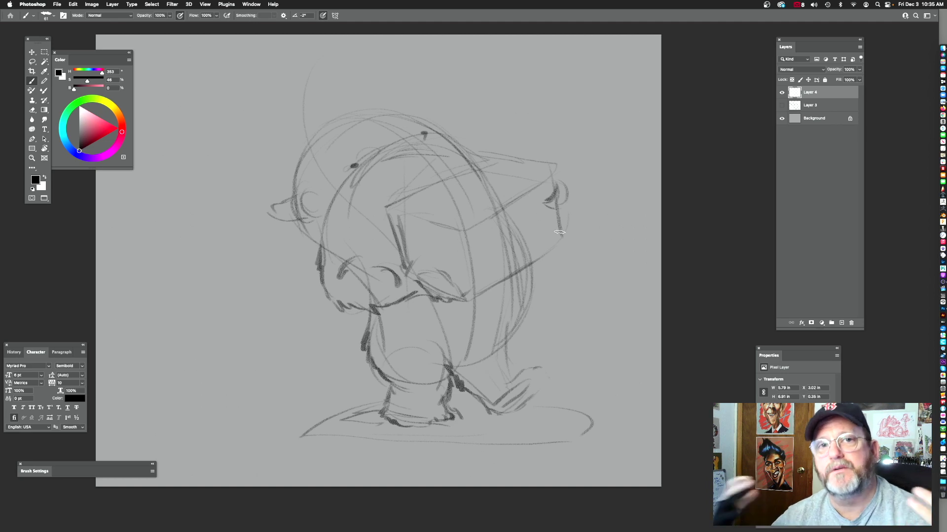
# - Reduce the brush size and add short fur tufts along the back and crown of the head
pyautogui.scroll(5, 416, 172)
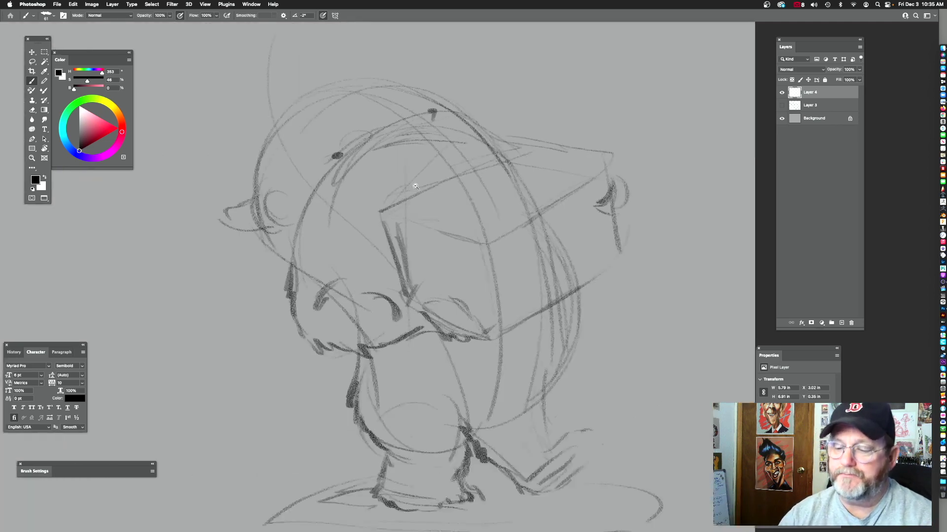
pyautogui.moveTo(389, 198); pyautogui.dragTo(455, 217)
pyautogui.press('[')
pyautogui.press('[')
pyautogui.press('[')
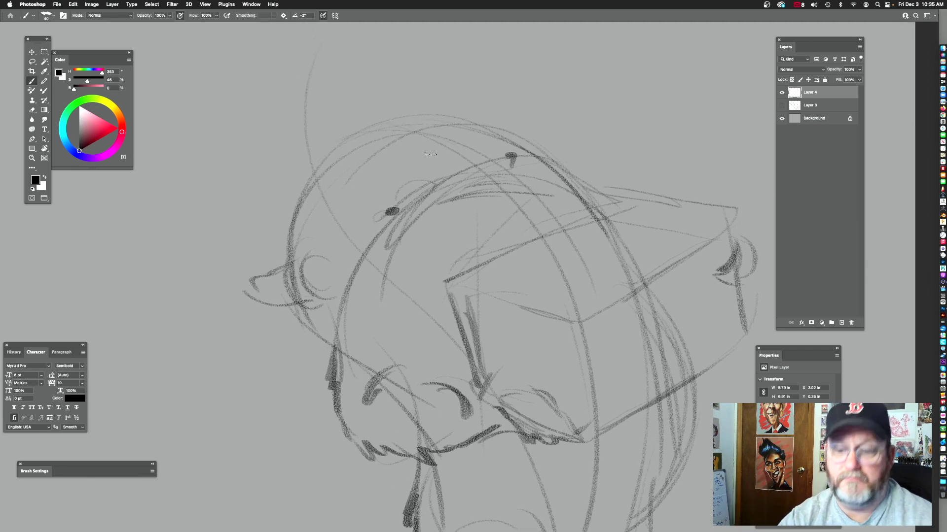
pyautogui.moveTo(289, 237); pyautogui.dragTo(287, 191)
pyautogui.moveTo(296, 206)
pyautogui.mouseDown()
pyautogui.moveTo(301, 165)
pyautogui.moveTo(317, 144)
pyautogui.mouseUp()
pyautogui.moveTo(322, 163)
pyautogui.mouseDown()
pyautogui.moveTo(346, 120)
pyautogui.moveTo(375, 110)
pyautogui.mouseUp()
pyautogui.moveTo(388, 115); pyautogui.dragTo(408, 107)
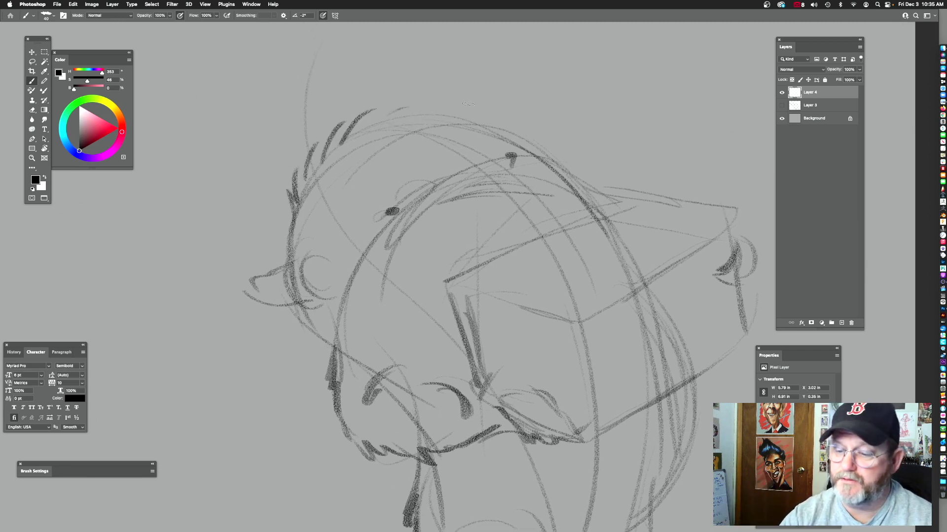
pyautogui.moveTo(478, 129); pyautogui.dragTo(452, 149)
pyautogui.moveTo(394, 132); pyautogui.dragTo(460, 104)
pyautogui.moveTo(456, 132); pyautogui.dragTo(483, 126)
# - Enlarge both eye marks into rounder, darker dots
pyautogui.moveTo(495, 191); pyautogui.dragTo(469, 168)
pyautogui.moveTo(352, 218); pyautogui.dragTo(351, 225)
pyautogui.moveTo(463, 211); pyautogui.dragTo(447, 198)
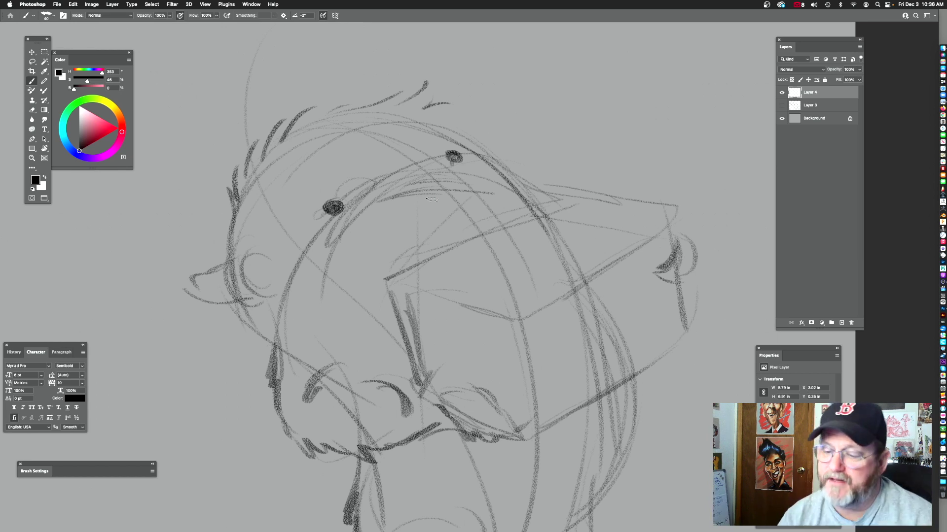
# - Draw a short angled stroke below the far eye, undo it and redraw it darker
pyautogui.moveTo(427, 207)
pyautogui.mouseDown()
pyautogui.moveTo(444, 182)
pyautogui.moveTo(442, 192)
pyautogui.moveTo(465, 175)
pyautogui.mouseUp()
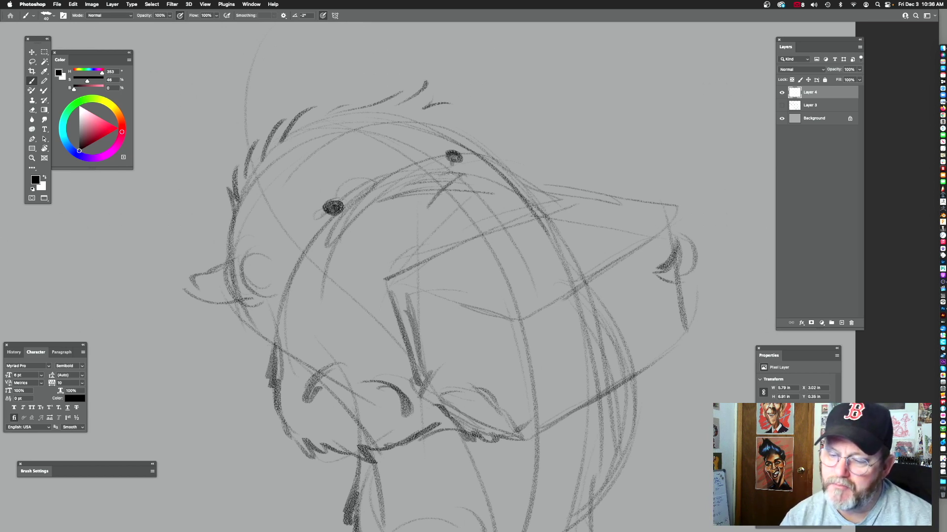
pyautogui.press('super+z')
pyautogui.moveTo(430, 210)
pyautogui.mouseDown()
pyautogui.moveTo(460, 180)
pyautogui.moveTo(397, 203)
pyautogui.mouseUp()
pyautogui.moveTo(568, 154); pyautogui.dragTo(533, 165)
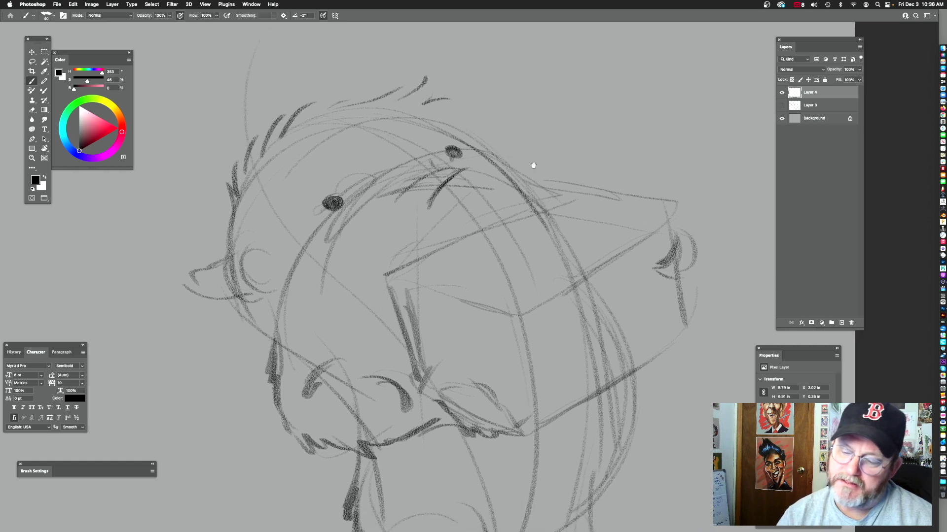
pyautogui.moveTo(460, 169); pyautogui.dragTo(413, 192)
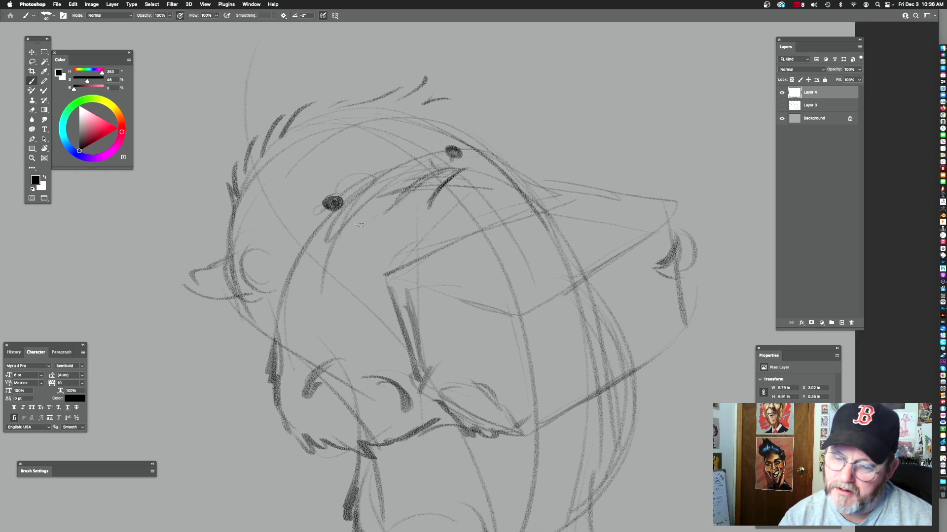
pyautogui.moveTo(494, 230)
pyautogui.mouseDown()
pyautogui.moveTo(488, 258)
pyautogui.moveTo(481, 244)
pyautogui.mouseUp()
pyautogui.moveTo(329, 243); pyautogui.dragTo(373, 231)
pyautogui.moveTo(400, 200)
pyautogui.mouseDown()
pyautogui.moveTo(377, 223)
pyautogui.moveTo(422, 188)
pyautogui.mouseUp()
pyautogui.moveTo(568, 227)
pyautogui.mouseDown()
pyautogui.moveTo(520, 237)
pyautogui.moveTo(496, 258)
pyautogui.moveTo(519, 239)
pyautogui.mouseUp()
pyautogui.press('super+z')
pyautogui.press('super+z')
pyautogui.press('super+z')
pyautogui.press('super+z')
pyautogui.press('super+z')
# - Draw a longer curved stroke for the near side of the muzzle below the inner arch
pyautogui.moveTo(376, 289)
pyautogui.mouseDown()
pyautogui.moveTo(448, 249)
pyautogui.moveTo(467, 254)
pyautogui.mouseUp()
pyautogui.moveTo(449, 156)
pyautogui.mouseDown()
pyautogui.moveTo(393, 209)
pyautogui.moveTo(446, 158)
pyautogui.moveTo(422, 168)
pyautogui.mouseUp()
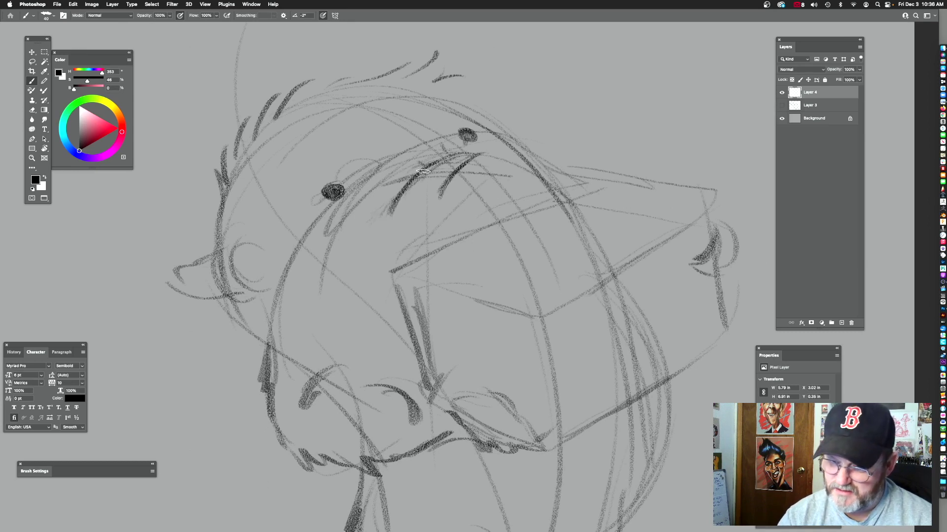
pyautogui.moveTo(517, 172); pyautogui.dragTo(537, 198)
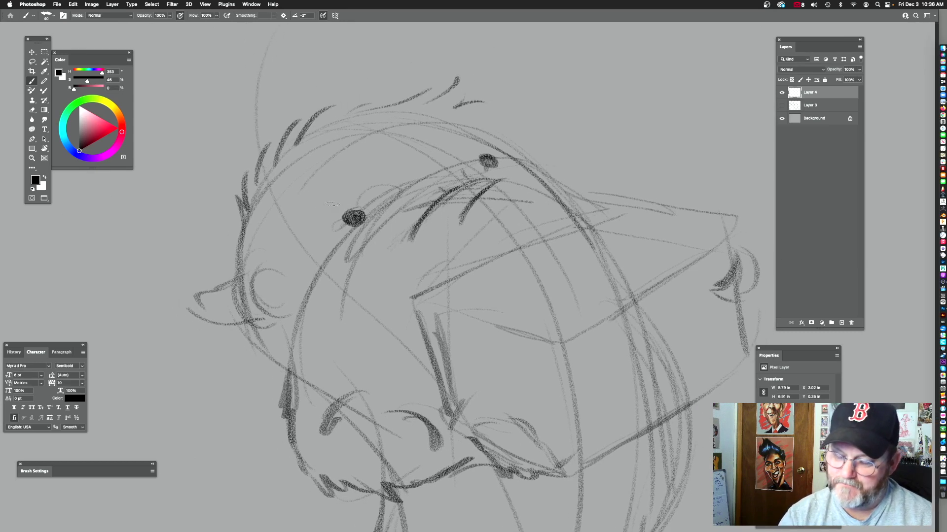
# - Reshape both eyes into narrower dark ovals and add a short brow above the near eye
pyautogui.moveTo(351, 212)
pyautogui.mouseDown()
pyautogui.moveTo(362, 220)
pyautogui.moveTo(344, 228)
pyautogui.mouseUp()
pyautogui.moveTo(477, 161); pyautogui.dragTo(489, 160)
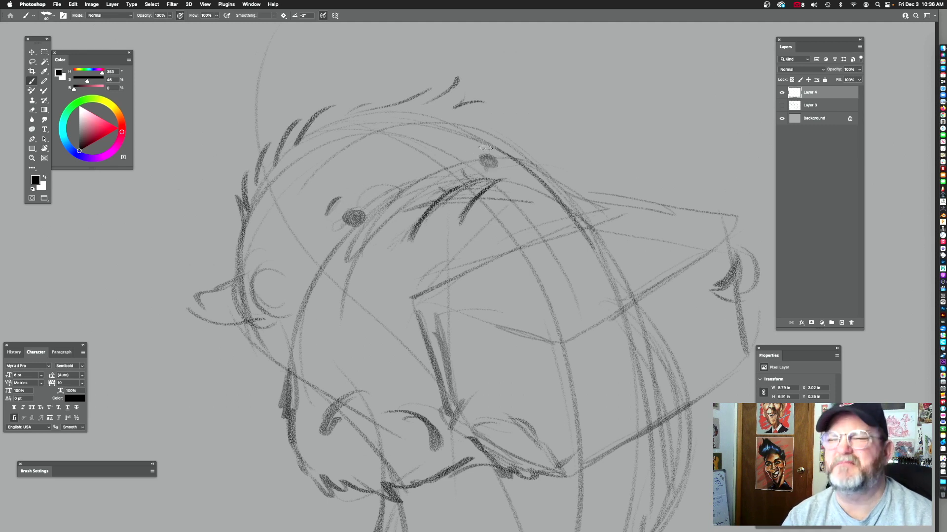
pyautogui.moveTo(348, 212)
pyautogui.mouseDown()
pyautogui.moveTo(346, 221)
pyautogui.moveTo(365, 209)
pyautogui.mouseUp()
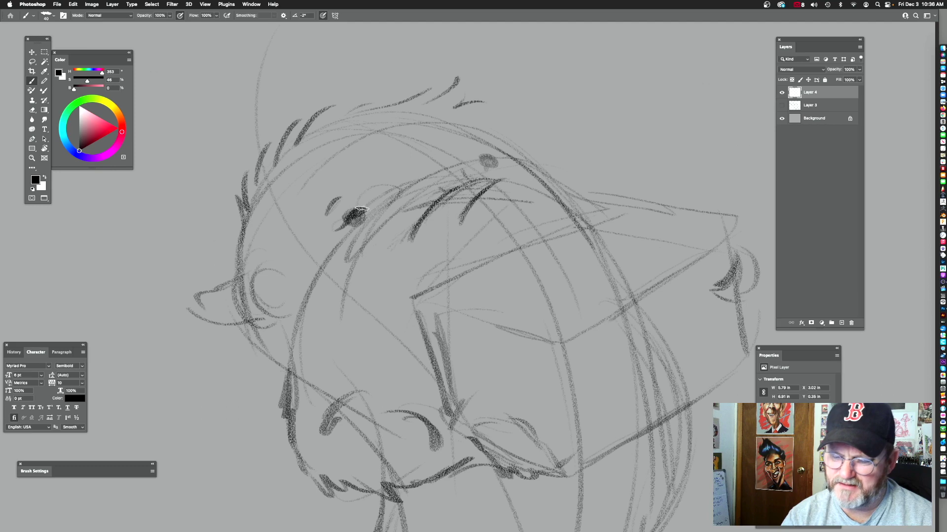
pyautogui.moveTo(488, 159); pyautogui.dragTo(493, 160)
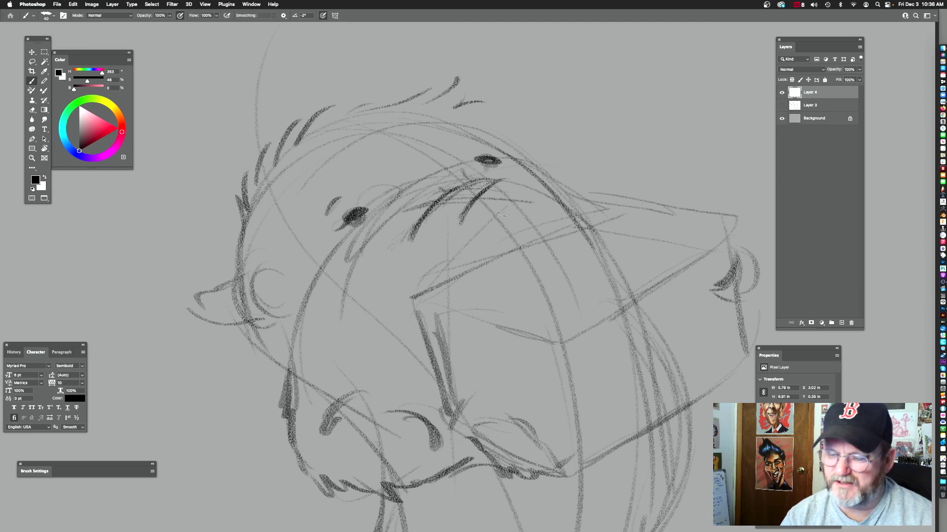
# - Add a brow over the far eye, small nose and cheek curves beside the muzzle, and fur tufts above the far brow
pyautogui.moveTo(518, 231); pyautogui.dragTo(551, 215)
pyautogui.moveTo(446, 147); pyautogui.dragTo(459, 143)
pyautogui.moveTo(564, 264)
pyautogui.mouseDown()
pyautogui.moveTo(585, 227)
pyautogui.moveTo(524, 239)
pyautogui.moveTo(469, 297)
pyautogui.moveTo(414, 187)
pyautogui.moveTo(488, 193)
pyautogui.mouseUp()
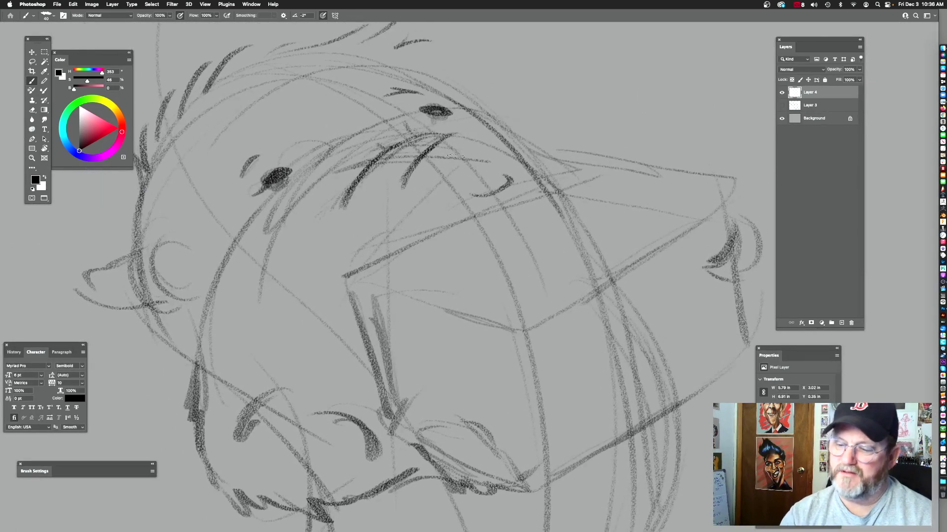
pyautogui.moveTo(443, 152); pyautogui.dragTo(467, 163)
pyautogui.moveTo(445, 160); pyautogui.dragTo(463, 177)
pyautogui.moveTo(523, 199)
pyautogui.mouseDown()
pyautogui.moveTo(546, 245)
pyautogui.moveTo(583, 253)
pyautogui.mouseUp()
pyautogui.moveTo(426, 117)
pyautogui.mouseDown()
pyautogui.moveTo(490, 95)
pyautogui.moveTo(476, 134)
pyautogui.mouseUp()
pyautogui.moveTo(546, 144)
pyautogui.mouseDown()
pyautogui.moveTo(452, 117)
pyautogui.moveTo(496, 180)
pyautogui.mouseUp()
pyautogui.moveTo(570, 219); pyautogui.dragTo(542, 176)
# - Darken the box's upper near edge and side, and draw the lid line around its two visible faces
pyautogui.moveTo(518, 147); pyautogui.dragTo(382, 216)
pyautogui.moveTo(475, 170); pyautogui.dragTo(294, 255)
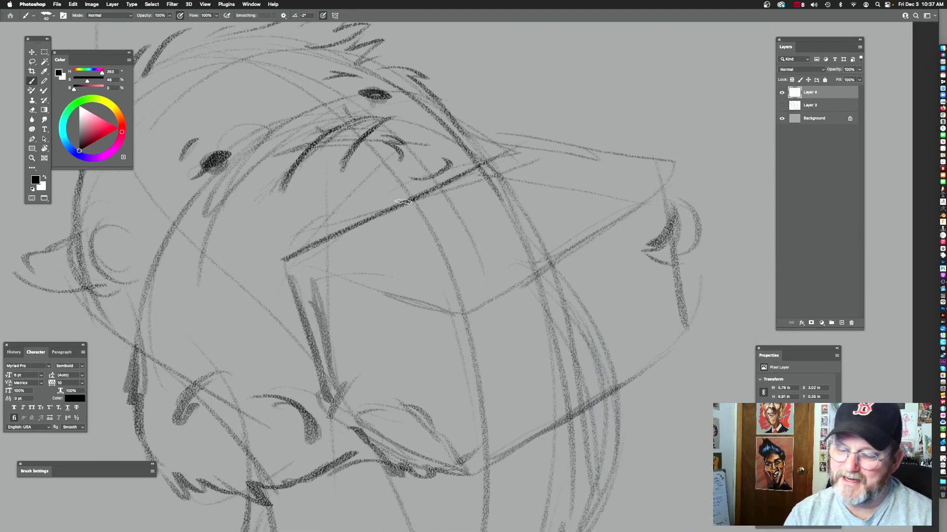
pyautogui.moveTo(412, 199); pyautogui.dragTo(294, 259)
pyautogui.moveTo(362, 246); pyautogui.dragTo(427, 177)
pyautogui.moveTo(336, 193)
pyautogui.mouseDown()
pyautogui.moveTo(361, 247)
pyautogui.moveTo(389, 256)
pyautogui.mouseUp()
pyautogui.moveTo(450, 222); pyautogui.dragTo(383, 175)
pyautogui.moveTo(319, 208); pyautogui.dragTo(417, 238)
pyautogui.moveTo(347, 215)
pyautogui.mouseDown()
pyautogui.moveTo(477, 268)
pyautogui.moveTo(428, 311)
pyautogui.moveTo(447, 300)
pyautogui.mouseUp()
pyautogui.moveTo(405, 327); pyautogui.dragTo(568, 211)
# - Sketch the far hand's rounded fingers wrapping around the far end of the box
pyautogui.moveTo(583, 149)
pyautogui.mouseDown()
pyautogui.moveTo(480, 132)
pyautogui.moveTo(485, 195)
pyautogui.mouseUp()
pyautogui.moveTo(501, 123); pyautogui.dragTo(484, 119)
pyautogui.moveTo(488, 170)
pyautogui.mouseDown()
pyautogui.moveTo(513, 192)
pyautogui.moveTo(460, 232)
pyautogui.mouseUp()
pyautogui.moveTo(436, 201); pyautogui.dragTo(475, 222)
pyautogui.moveTo(536, 199); pyautogui.dragTo(503, 180)
pyautogui.moveTo(468, 178)
pyautogui.mouseDown()
pyautogui.moveTo(477, 187)
pyautogui.moveTo(444, 220)
pyautogui.mouseUp()
pyautogui.moveTo(510, 193); pyautogui.dragTo(607, 205)
pyautogui.moveTo(489, 305); pyautogui.dragTo(588, 236)
pyautogui.moveTo(459, 279); pyautogui.dragTo(506, 262)
# - Darken the box's long lid line, lower edge and front vertical corner, redrawing one undone stroke
pyautogui.moveTo(388, 306)
pyautogui.mouseDown()
pyautogui.moveTo(460, 320)
pyautogui.moveTo(706, 171)
pyautogui.mouseUp()
pyautogui.moveTo(701, 182)
pyautogui.mouseDown()
pyautogui.moveTo(609, 237)
pyautogui.moveTo(597, 232)
pyautogui.mouseUp()
pyautogui.press('super+z')
pyautogui.moveTo(382, 359)
pyautogui.mouseDown()
pyautogui.moveTo(599, 207)
pyautogui.moveTo(539, 253)
pyautogui.mouseUp()
pyautogui.moveTo(451, 247); pyautogui.dragTo(458, 244)
pyautogui.moveTo(393, 270); pyautogui.dragTo(396, 359)
pyautogui.moveTo(532, 175); pyautogui.dragTo(566, 232)
pyautogui.moveTo(517, 249); pyautogui.dragTo(484, 277)
pyautogui.moveTo(550, 284); pyautogui.dragTo(549, 264)
pyautogui.moveTo(523, 215); pyautogui.dragTo(560, 198)
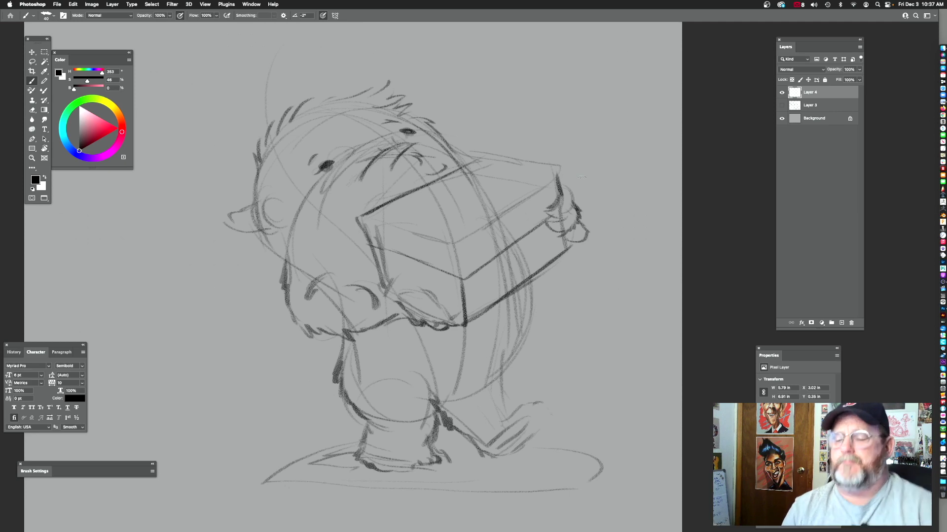
# - Lighten the rough muzzle strokes and redraw the mouth as a finer curve with a small curl at its near end
pyautogui.moveTo(395, 158)
pyautogui.mouseDown()
pyautogui.moveTo(408, 154)
pyautogui.moveTo(351, 217)
pyautogui.moveTo(469, 174)
pyautogui.moveTo(524, 211)
pyautogui.mouseUp()
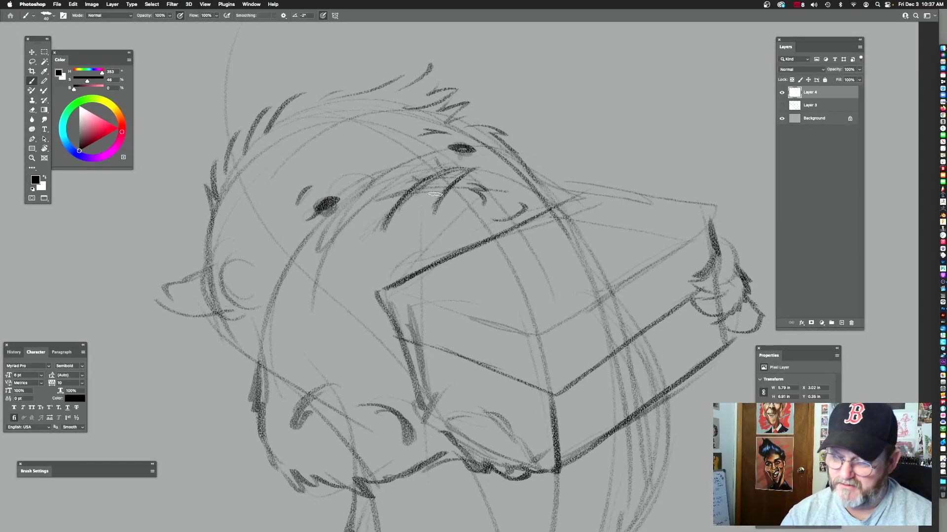
pyautogui.moveTo(409, 199)
pyautogui.mouseDown()
pyautogui.moveTo(383, 237)
pyautogui.moveTo(398, 213)
pyautogui.moveTo(455, 189)
pyautogui.moveTo(424, 195)
pyautogui.moveTo(412, 221)
pyautogui.mouseUp()
pyautogui.press('super+z')
pyautogui.moveTo(491, 192); pyautogui.dragTo(521, 186)
pyautogui.scroll(2, 521, 186)
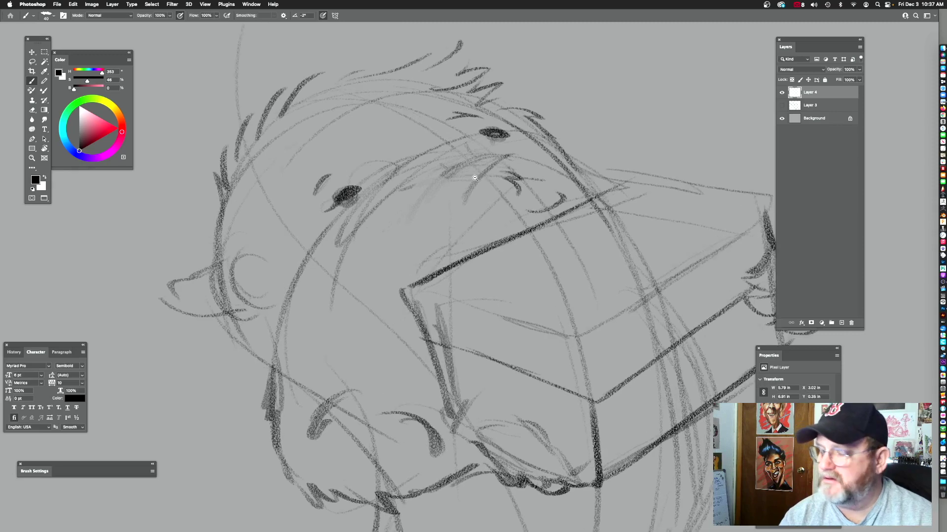
pyautogui.moveTo(402, 219)
pyautogui.mouseDown()
pyautogui.moveTo(451, 168)
pyautogui.moveTo(480, 158)
pyautogui.moveTo(451, 198)
pyautogui.mouseUp()
pyautogui.moveTo(481, 170); pyautogui.dragTo(478, 188)
pyautogui.moveTo(597, 194); pyautogui.dragTo(622, 237)
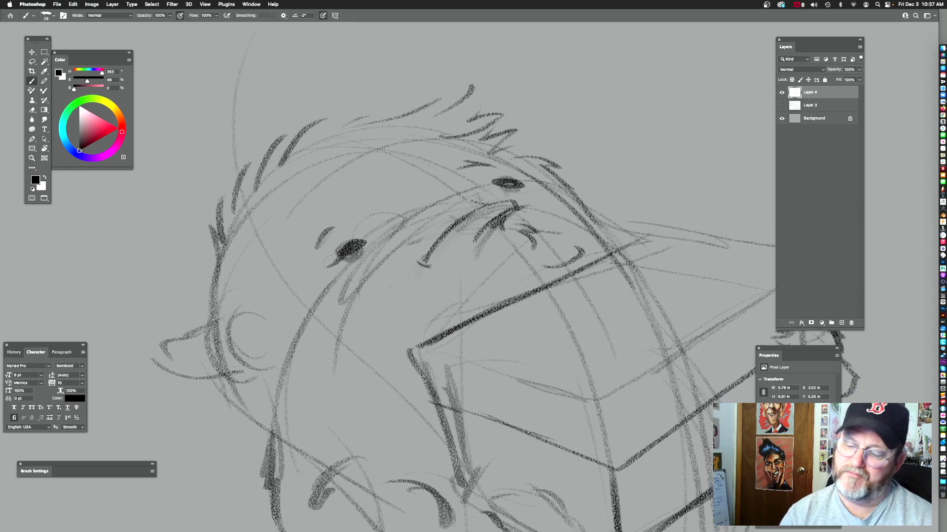
# - Sharpen both brows, add a crease beside the far eye, and draw a tufted hairline across the forehead
pyautogui.moveTo(488, 203); pyautogui.dragTo(465, 192)
pyautogui.moveTo(560, 191); pyautogui.dragTo(576, 183)
pyautogui.moveTo(332, 239); pyautogui.dragTo(348, 202)
pyautogui.moveTo(507, 195); pyautogui.dragTo(529, 180)
pyautogui.moveTo(529, 143); pyautogui.dragTo(491, 135)
pyautogui.moveTo(490, 181); pyautogui.dragTo(528, 185)
pyautogui.moveTo(447, 104)
pyautogui.mouseDown()
pyautogui.moveTo(435, 134)
pyautogui.moveTo(367, 169)
pyautogui.moveTo(310, 222)
pyautogui.mouseUp()
pyautogui.moveTo(508, 219)
pyautogui.mouseDown()
pyautogui.moveTo(541, 155)
pyautogui.moveTo(455, 214)
pyautogui.mouseUp()
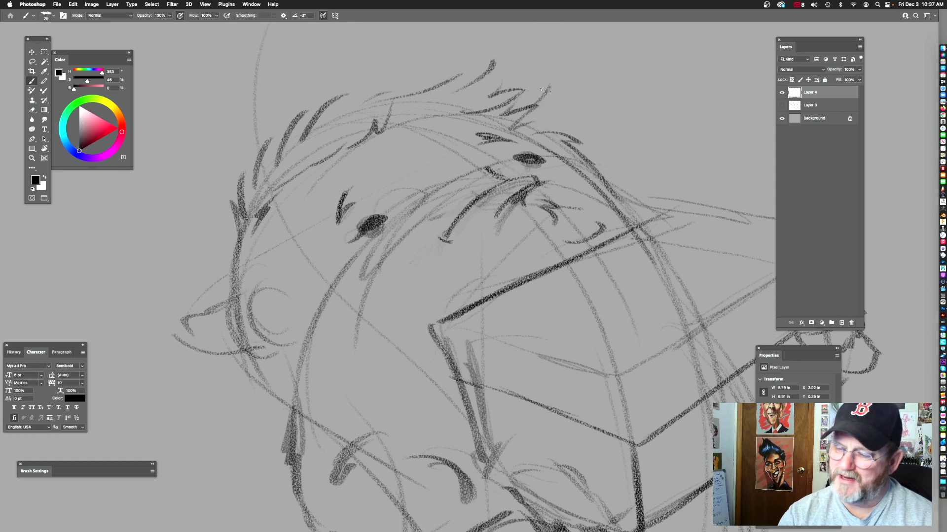
# - Draw the far horn rising above the far brow, with curved sides and a pointed tip
pyautogui.moveTo(571, 123); pyautogui.dragTo(559, 141)
pyautogui.moveTo(490, 213); pyautogui.dragTo(442, 261)
pyautogui.moveTo(538, 123); pyautogui.dragTo(489, 143)
pyautogui.moveTo(526, 96); pyautogui.dragTo(497, 129)
pyautogui.moveTo(502, 100)
pyautogui.mouseDown()
pyautogui.moveTo(500, 137)
pyautogui.moveTo(481, 162)
pyautogui.mouseUp()
pyautogui.moveTo(512, 102); pyautogui.dragTo(483, 152)
pyautogui.moveTo(517, 105); pyautogui.dragTo(515, 178)
pyautogui.moveTo(527, 133); pyautogui.dragTo(512, 174)
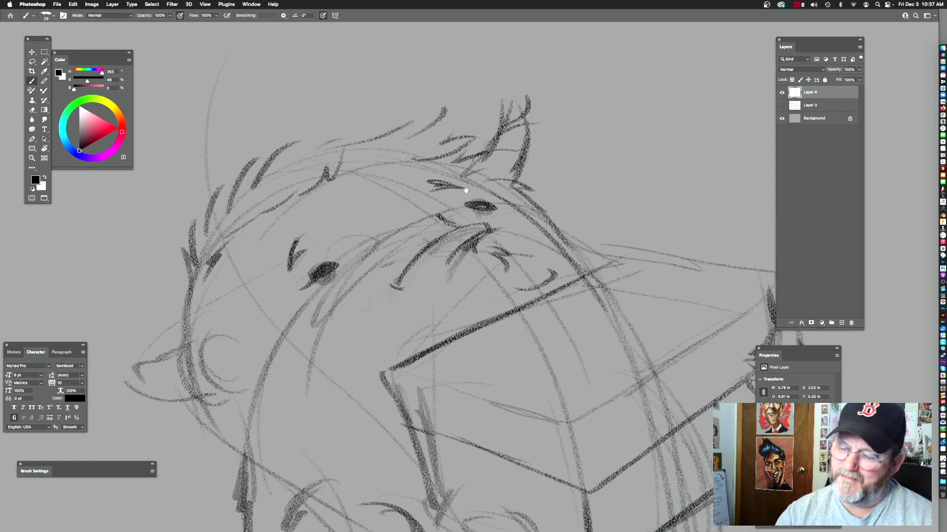
# - Outline the near horn at the side of the head, adding curved bands and ringed strokes around its base
pyautogui.moveTo(291, 292); pyautogui.dragTo(410, 199)
pyautogui.moveTo(308, 235)
pyautogui.mouseDown()
pyautogui.moveTo(297, 265)
pyautogui.moveTo(316, 302)
pyautogui.mouseUp()
pyautogui.moveTo(362, 279); pyautogui.dragTo(484, 227)
pyautogui.moveTo(422, 199); pyautogui.dragTo(348, 228)
pyautogui.moveTo(347, 228); pyautogui.dragTo(424, 254)
pyautogui.moveTo(429, 197)
pyautogui.mouseDown()
pyautogui.moveTo(453, 216)
pyautogui.moveTo(457, 241)
pyautogui.mouseUp()
pyautogui.moveTo(463, 194); pyautogui.dragTo(468, 241)
pyautogui.moveTo(429, 198); pyautogui.dragTo(390, 215)
pyautogui.moveTo(395, 211)
pyautogui.mouseDown()
pyautogui.moveTo(411, 246)
pyautogui.moveTo(358, 221)
pyautogui.moveTo(376, 250)
pyautogui.mouseUp()
pyautogui.moveTo(374, 222)
pyautogui.mouseDown()
pyautogui.moveTo(331, 227)
pyautogui.moveTo(446, 246)
pyautogui.mouseUp()
pyautogui.moveTo(469, 215); pyautogui.dragTo(430, 268)
pyautogui.moveTo(634, 193)
pyautogui.mouseDown()
pyautogui.moveTo(535, 208)
pyautogui.moveTo(485, 152)
pyautogui.mouseUp()
# - Add fur tufts beneath the near horn, darken the shoulder and elbow strokes, and contour the top of the near forearm
pyautogui.moveTo(282, 217); pyautogui.dragTo(291, 260)
pyautogui.moveTo(288, 241); pyautogui.dragTo(334, 274)
pyautogui.moveTo(419, 192)
pyautogui.mouseDown()
pyautogui.moveTo(431, 201)
pyautogui.moveTo(425, 195)
pyautogui.mouseUp()
pyautogui.moveTo(338, 298); pyautogui.dragTo(351, 234)
pyautogui.moveTo(367, 296)
pyautogui.mouseDown()
pyautogui.moveTo(346, 250)
pyautogui.moveTo(417, 247)
pyautogui.mouseUp()
pyautogui.moveTo(465, 300); pyautogui.dragTo(439, 265)
pyautogui.moveTo(366, 252)
pyautogui.mouseDown()
pyautogui.moveTo(457, 233)
pyautogui.moveTo(530, 257)
pyautogui.mouseUp()
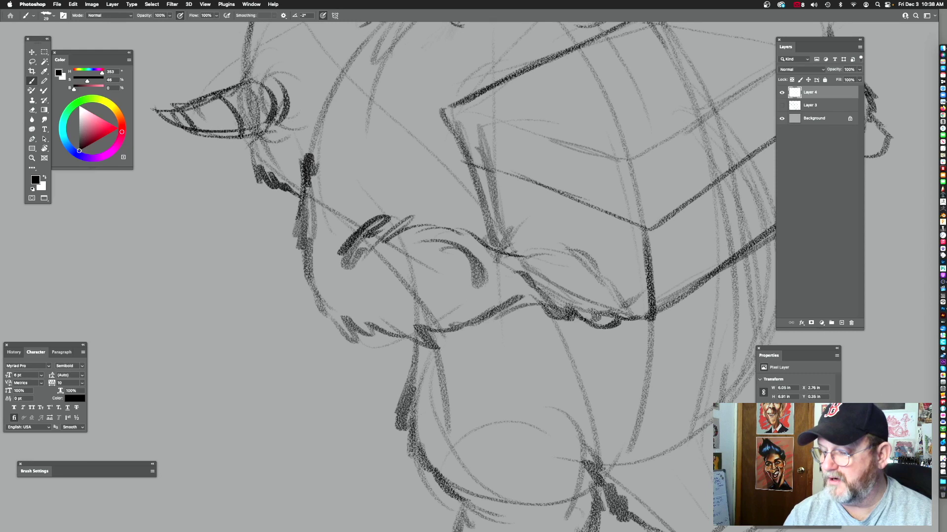
# - Define the near hand under the box with a curved thumb and a clearer upper contour
pyautogui.moveTo(592, 237)
pyautogui.mouseDown()
pyautogui.moveTo(532, 250)
pyautogui.moveTo(535, 239)
pyautogui.mouseUp()
pyautogui.moveTo(584, 318); pyautogui.dragTo(568, 286)
pyautogui.moveTo(467, 215)
pyautogui.mouseDown()
pyautogui.moveTo(493, 203)
pyautogui.moveTo(522, 212)
pyautogui.moveTo(563, 275)
pyautogui.moveTo(543, 294)
pyautogui.mouseUp()
pyautogui.moveTo(656, 253)
pyautogui.mouseDown()
pyautogui.moveTo(554, 314)
pyautogui.moveTo(611, 294)
pyautogui.moveTo(615, 281)
pyautogui.mouseUp()
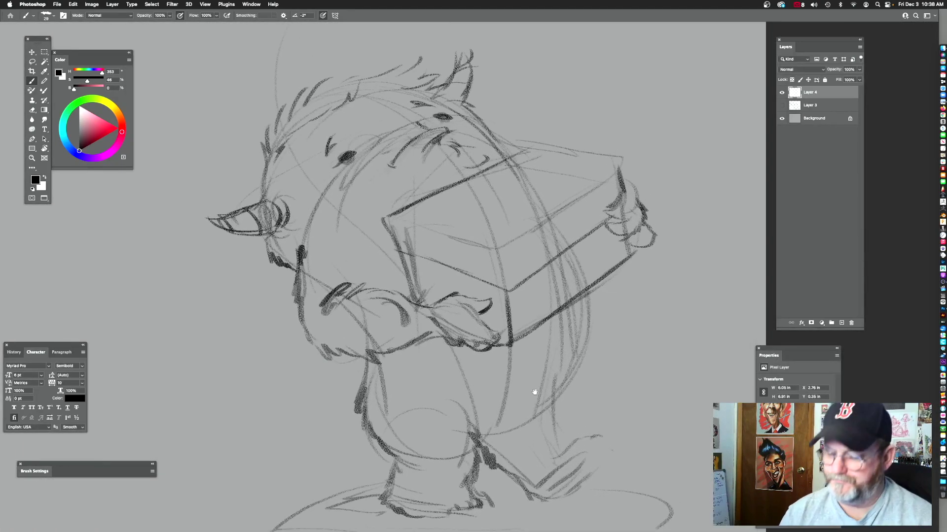
# - Darken the far side contour of the monster's body beneath the box
pyautogui.moveTo(542, 365); pyautogui.dragTo(483, 252)
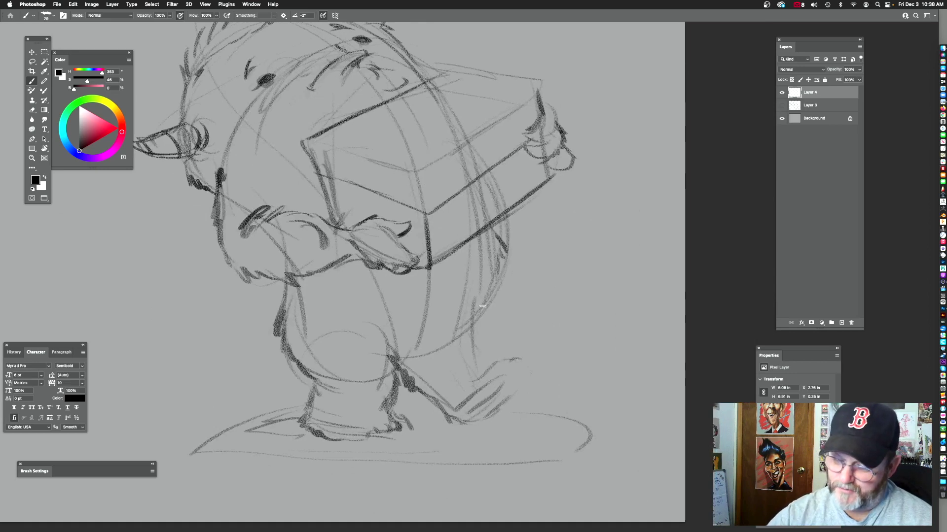
pyautogui.moveTo(471, 185)
pyautogui.mouseDown()
pyautogui.moveTo(480, 268)
pyautogui.moveTo(485, 234)
pyautogui.moveTo(482, 219)
pyautogui.moveTo(472, 270)
pyautogui.mouseUp()
pyautogui.moveTo(527, 193); pyautogui.dragTo(531, 271)
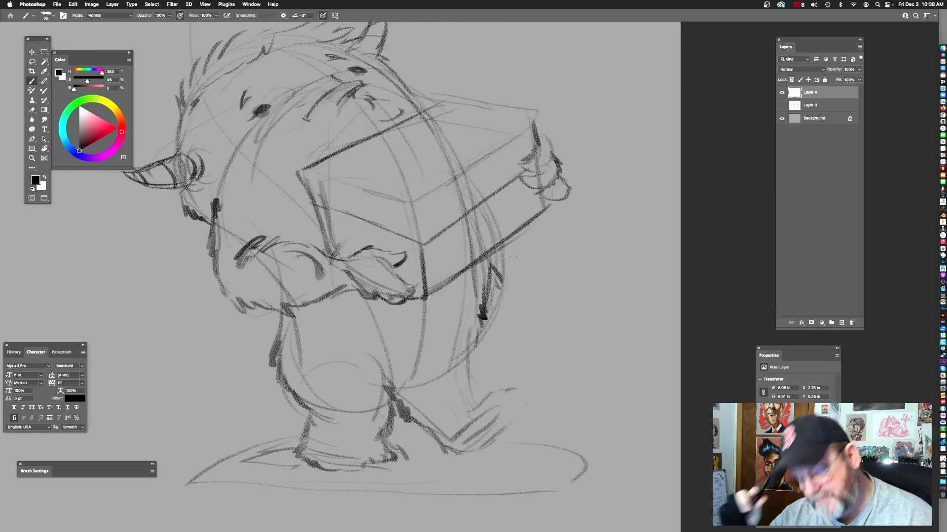
# - Outline the far leg and its raised foot with small curved toes
pyautogui.moveTo(455, 291)
pyautogui.mouseDown()
pyautogui.moveTo(477, 297)
pyautogui.moveTo(492, 200)
pyautogui.moveTo(480, 287)
pyautogui.moveTo(461, 321)
pyautogui.mouseUp()
pyautogui.moveTo(461, 304); pyautogui.dragTo(450, 333)
pyautogui.moveTo(480, 292); pyautogui.dragTo(462, 332)
pyautogui.press('super+z')
pyautogui.moveTo(475, 258)
pyautogui.mouseDown()
pyautogui.moveTo(469, 214)
pyautogui.moveTo(464, 313)
pyautogui.moveTo(474, 308)
pyautogui.mouseUp()
pyautogui.press('super+z')
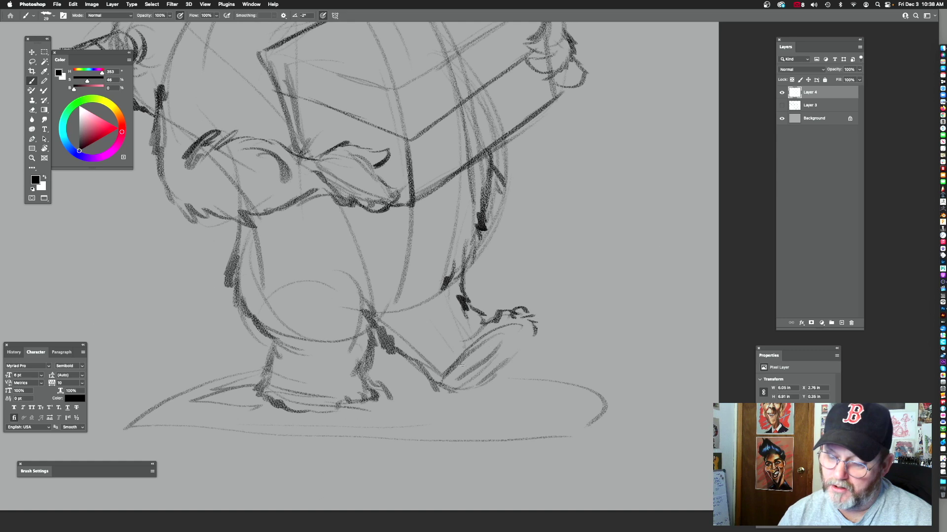
# - Add ragged fur along the belly's lower edge between the legs and darken the far foot's heel
pyautogui.moveTo(465, 330); pyautogui.dragTo(475, 306)
pyautogui.moveTo(420, 360); pyautogui.dragTo(425, 372)
pyautogui.moveTo(430, 372); pyautogui.dragTo(502, 290)
pyautogui.press('super+z')
pyautogui.moveTo(586, 280); pyautogui.dragTo(622, 273)
pyautogui.moveTo(645, 218); pyautogui.dragTo(601, 274)
pyautogui.moveTo(434, 292)
pyautogui.mouseDown()
pyautogui.moveTo(437, 276)
pyautogui.moveTo(426, 272)
pyautogui.mouseUp()
# - Draw a ribbon band running along the top of the box and down its near end
pyautogui.moveTo(504, 218); pyautogui.dragTo(479, 380)
pyautogui.moveTo(512, 250)
pyautogui.mouseDown()
pyautogui.moveTo(543, 315)
pyautogui.moveTo(549, 306)
pyautogui.mouseUp()
pyautogui.moveTo(510, 207); pyautogui.dragTo(498, 247)
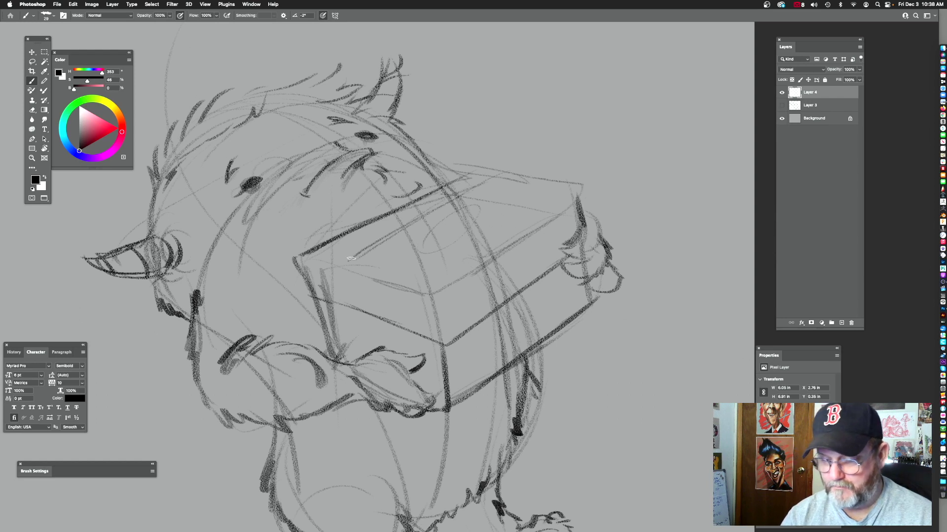
pyautogui.moveTo(338, 299)
pyautogui.mouseDown()
pyautogui.moveTo(336, 271)
pyautogui.moveTo(351, 360)
pyautogui.mouseUp()
pyautogui.moveTo(529, 191)
pyautogui.mouseDown()
pyautogui.moveTo(382, 293)
pyautogui.moveTo(408, 354)
pyautogui.mouseUp()
pyautogui.scroll(-5, 398, 297)
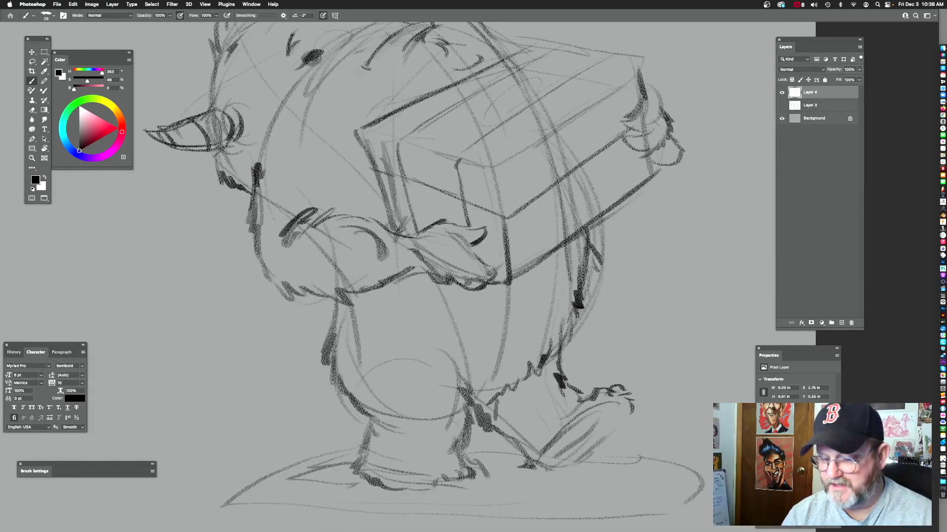
pyautogui.moveTo(437, 285); pyautogui.dragTo(492, 280)
pyautogui.hscroll(4, 564, 227)
pyautogui.scroll(3, 563, 227)
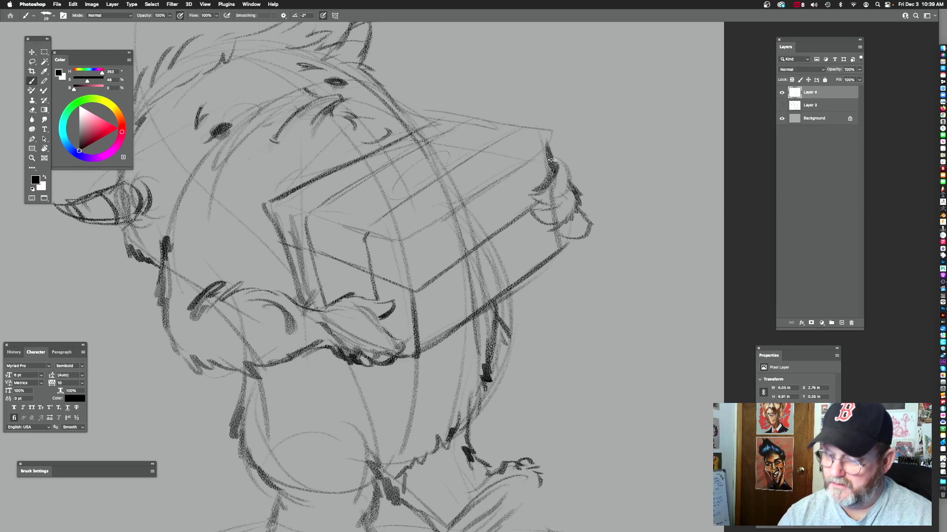
# - Darken the box's far corner beside the far hand and the long front edge of its top
pyautogui.moveTo(552, 161); pyautogui.dragTo(547, 143)
pyautogui.moveTo(541, 154); pyautogui.dragTo(551, 183)
pyautogui.moveTo(415, 268)
pyautogui.mouseDown()
pyautogui.moveTo(560, 174)
pyautogui.moveTo(567, 188)
pyautogui.mouseUp()
pyautogui.moveTo(610, 212); pyautogui.dragTo(634, 247)
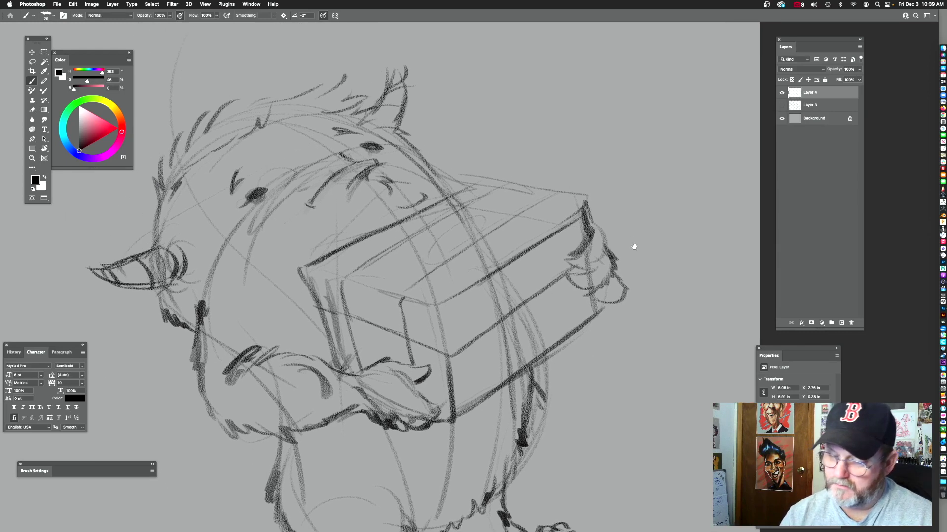
# - Sketch the ribbon's knot and the large upright far loop of the bow on top of the box
pyautogui.scroll(3, 468, 241)
pyautogui.hscroll(2, 468, 241)
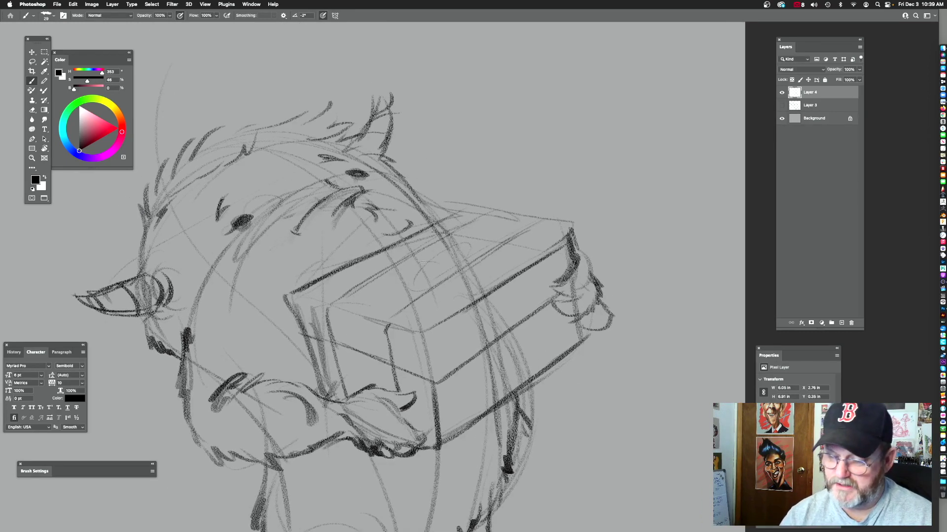
pyautogui.moveTo(411, 265)
pyautogui.mouseDown()
pyautogui.moveTo(457, 256)
pyautogui.moveTo(413, 272)
pyautogui.moveTo(477, 166)
pyautogui.mouseUp()
pyautogui.scroll(2, 517, 249)
pyautogui.hscroll(2, 518, 249)
pyautogui.moveTo(417, 254)
pyautogui.mouseDown()
pyautogui.moveTo(486, 227)
pyautogui.moveTo(514, 186)
pyautogui.mouseUp()
pyautogui.moveTo(491, 248); pyautogui.dragTo(545, 184)
pyautogui.moveTo(427, 271); pyautogui.dragTo(513, 223)
pyautogui.moveTo(523, 179); pyautogui.dragTo(544, 191)
pyautogui.moveTo(488, 270); pyautogui.dragTo(586, 246)
pyautogui.press('super+z')
pyautogui.moveTo(430, 283)
pyautogui.mouseDown()
pyautogui.moveTo(545, 266)
pyautogui.moveTo(535, 239)
pyautogui.mouseUp()
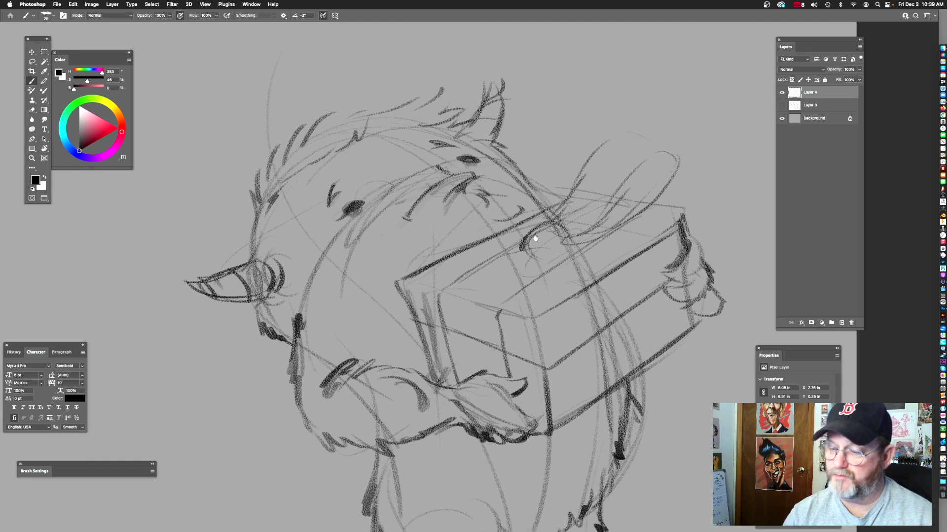
# - Draw the near loop of the bow lying across the box top, with a darker outer contour
pyautogui.moveTo(431, 251)
pyautogui.mouseDown()
pyautogui.moveTo(481, 262)
pyautogui.moveTo(435, 267)
pyautogui.moveTo(493, 284)
pyautogui.moveTo(554, 256)
pyautogui.moveTo(502, 285)
pyautogui.moveTo(542, 256)
pyautogui.moveTo(466, 276)
pyautogui.moveTo(558, 252)
pyautogui.mouseUp()
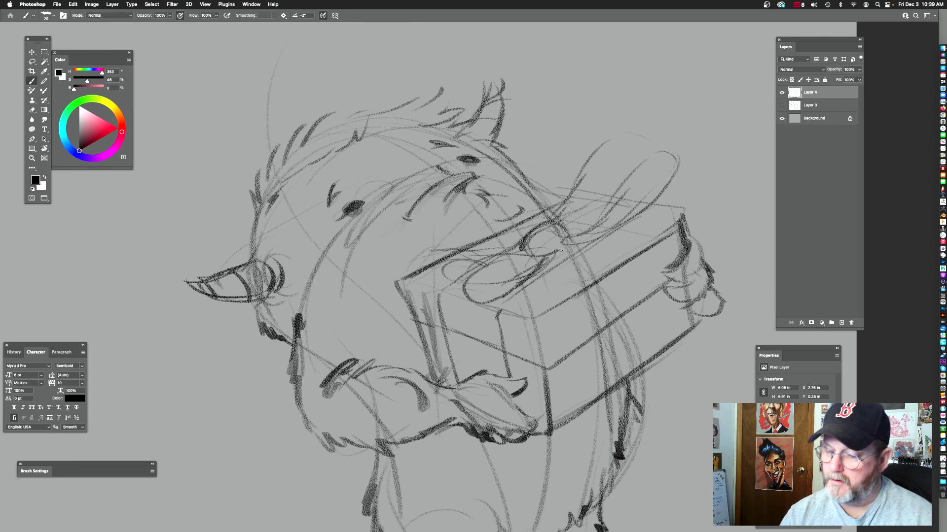
pyautogui.moveTo(481, 242); pyautogui.dragTo(429, 252)
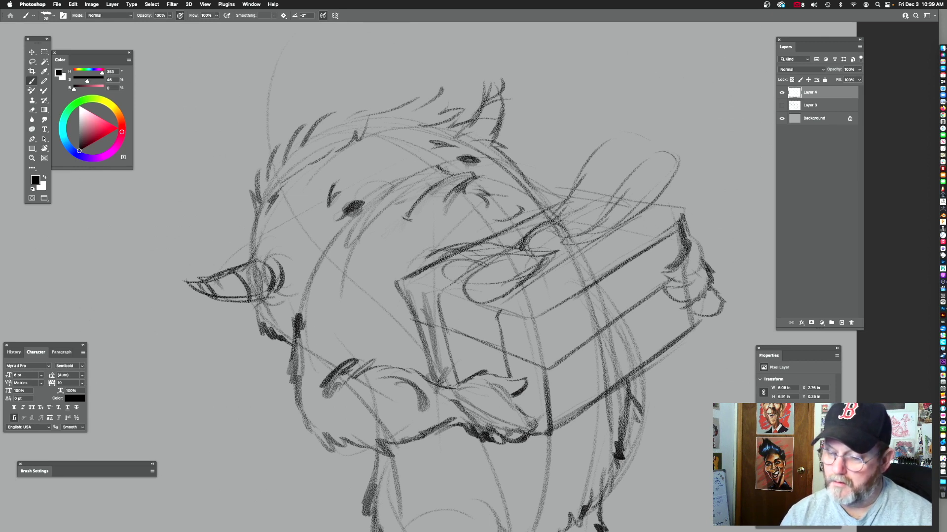
pyautogui.moveTo(456, 290); pyautogui.dragTo(477, 250)
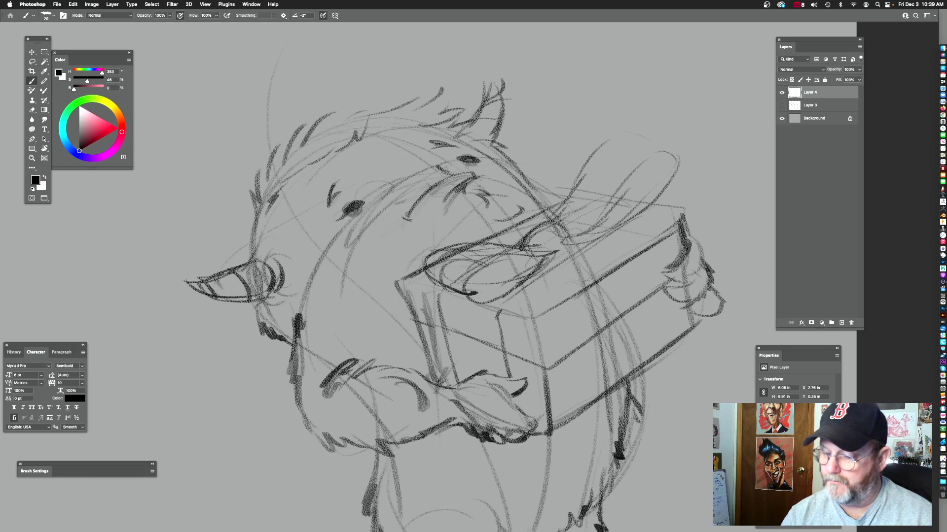
pyautogui.moveTo(646, 236); pyautogui.dragTo(607, 250)
pyautogui.moveTo(513, 276); pyautogui.dragTo(532, 187)
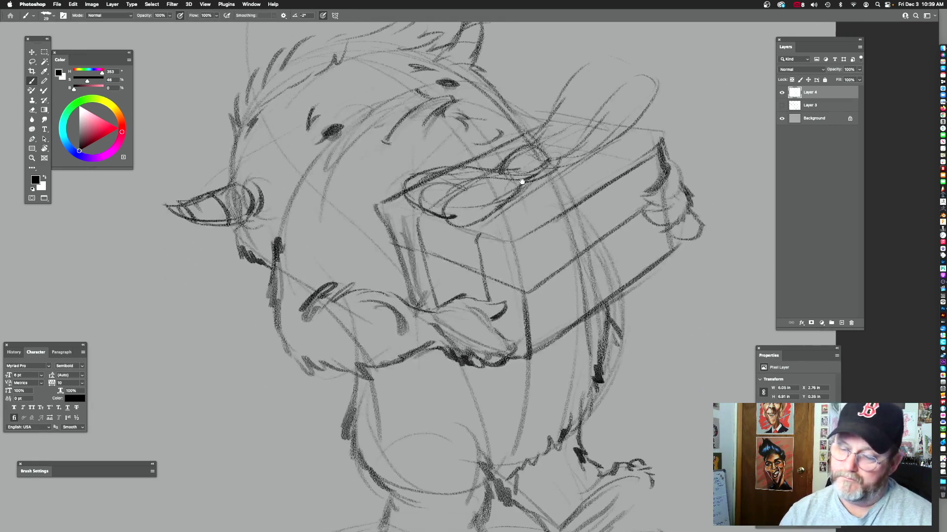
# - Darken the bow's knot and the box edges, and add short fur strokes on the chest above the near arm
pyautogui.moveTo(388, 278); pyautogui.dragTo(428, 262)
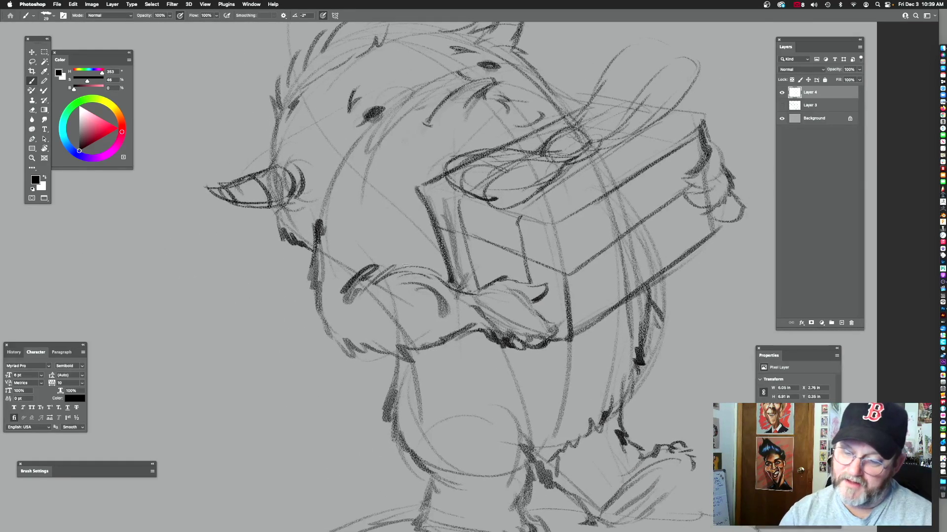
pyautogui.moveTo(392, 229); pyautogui.dragTo(398, 254)
pyautogui.moveTo(513, 218); pyautogui.dragTo(534, 276)
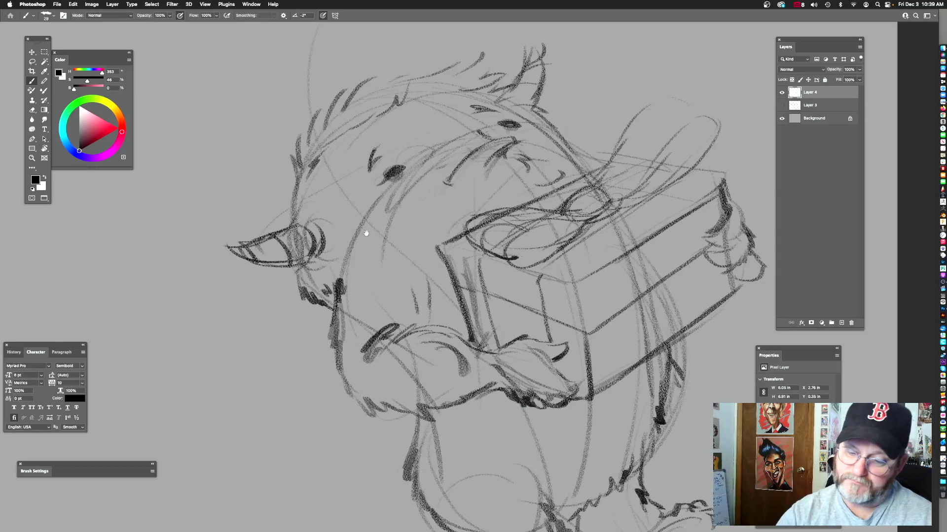
pyautogui.moveTo(420, 261); pyautogui.dragTo(386, 222)
pyautogui.moveTo(506, 261); pyautogui.dragTo(453, 268)
pyautogui.moveTo(584, 306)
pyautogui.mouseDown()
pyautogui.moveTo(574, 282)
pyautogui.moveTo(544, 279)
pyautogui.moveTo(562, 302)
pyautogui.mouseUp()
pyautogui.moveTo(574, 174); pyautogui.dragTo(541, 313)
pyautogui.moveTo(464, 271); pyautogui.dragTo(593, 189)
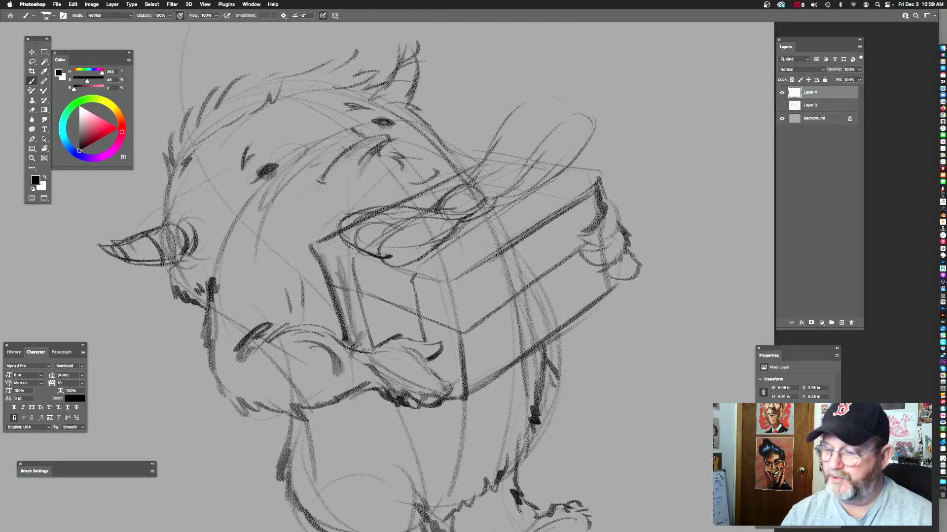
# - Add fur tufts on the crown and below the near horn, and roughen the fur down the near shoulder and elbow
pyautogui.moveTo(415, 192); pyautogui.dragTo(527, 218)
pyautogui.moveTo(467, 160); pyautogui.dragTo(489, 166)
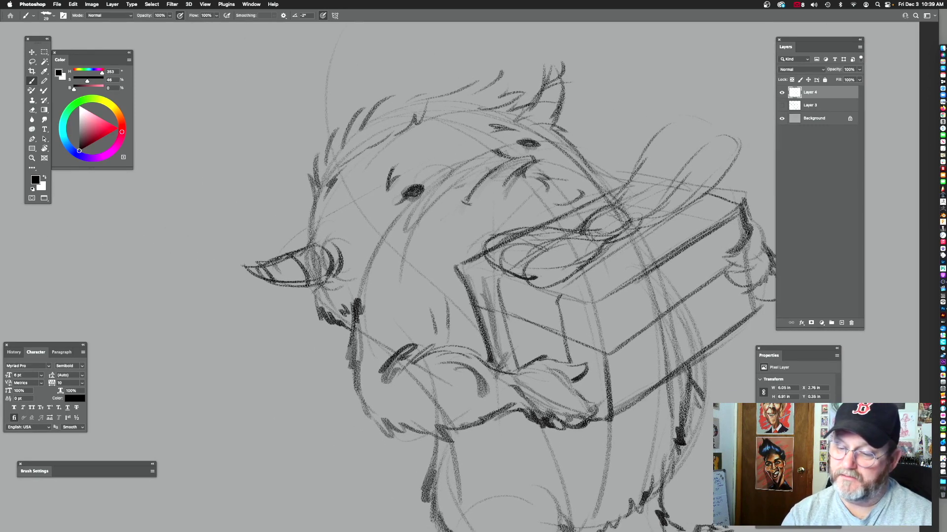
pyautogui.moveTo(560, 203)
pyautogui.mouseDown()
pyautogui.moveTo(601, 195)
pyautogui.moveTo(565, 215)
pyautogui.mouseUp()
pyautogui.moveTo(440, 132)
pyautogui.mouseDown()
pyautogui.moveTo(462, 118)
pyautogui.moveTo(473, 37)
pyautogui.mouseUp()
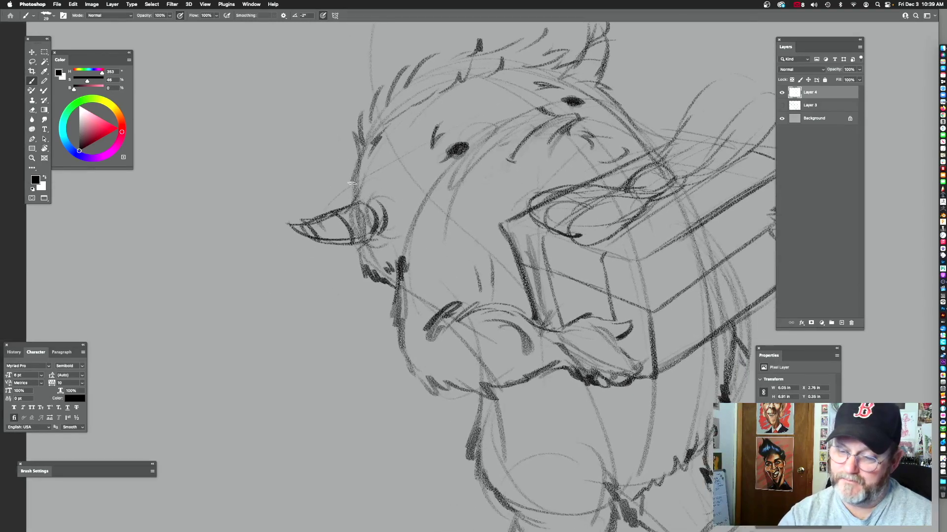
pyautogui.moveTo(398, 260); pyautogui.dragTo(404, 218)
pyautogui.moveTo(381, 235); pyautogui.dragTo(390, 250)
pyautogui.moveTo(401, 262); pyautogui.dragTo(398, 315)
pyautogui.moveTo(486, 314)
pyautogui.mouseDown()
pyautogui.moveTo(465, 214)
pyautogui.moveTo(443, 192)
pyautogui.mouseUp()
pyautogui.moveTo(368, 188)
pyautogui.mouseDown()
pyautogui.moveTo(372, 210)
pyautogui.moveTo(412, 225)
pyautogui.mouseUp()
pyautogui.moveTo(553, 185); pyautogui.dragTo(437, 323)
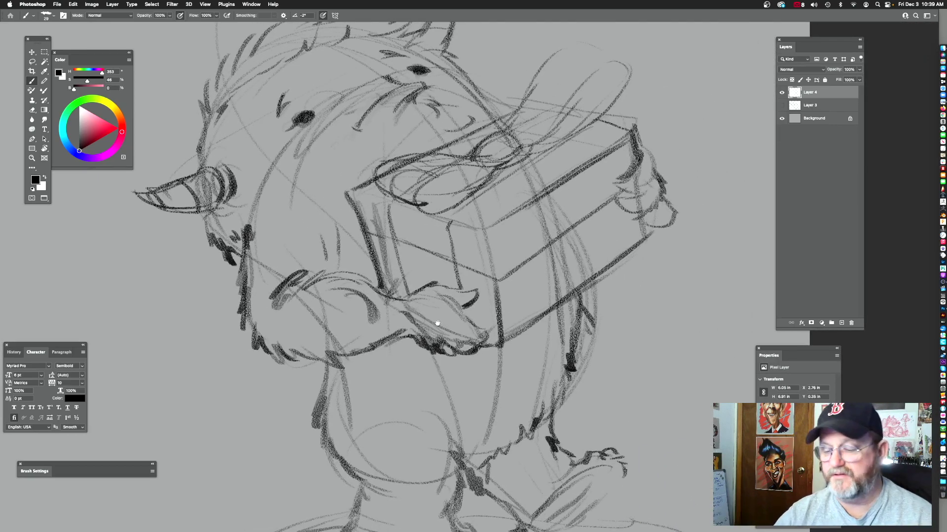
# - Rework the near forearm and hand with a fuller, ragged fur contour and add fur strokes above the arm
pyautogui.moveTo(474, 329); pyautogui.dragTo(467, 268)
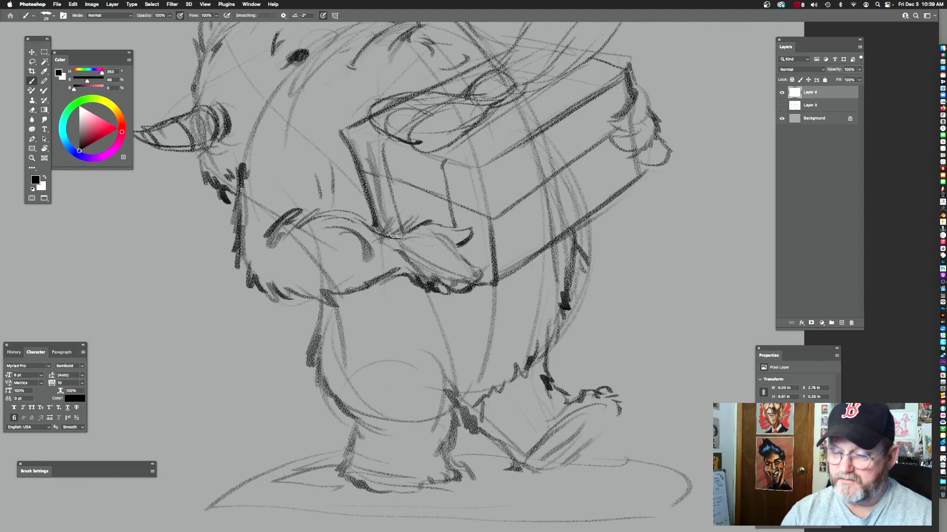
pyautogui.moveTo(486, 287)
pyautogui.mouseDown()
pyautogui.moveTo(388, 274)
pyautogui.moveTo(475, 296)
pyautogui.mouseUp()
pyautogui.moveTo(580, 237); pyautogui.dragTo(576, 222)
pyautogui.moveTo(323, 281); pyautogui.dragTo(387, 260)
pyautogui.moveTo(387, 267)
pyautogui.mouseDown()
pyautogui.moveTo(363, 283)
pyautogui.moveTo(477, 271)
pyautogui.mouseUp()
pyautogui.moveTo(529, 232); pyautogui.dragTo(536, 247)
pyautogui.moveTo(451, 276)
pyautogui.mouseDown()
pyautogui.moveTo(382, 280)
pyautogui.moveTo(459, 277)
pyautogui.mouseUp()
pyautogui.moveTo(413, 252)
pyautogui.mouseDown()
pyautogui.moveTo(402, 247)
pyautogui.moveTo(394, 276)
pyautogui.mouseUp()
pyautogui.moveTo(506, 298)
pyautogui.mouseDown()
pyautogui.moveTo(443, 314)
pyautogui.moveTo(397, 309)
pyautogui.moveTo(458, 283)
pyautogui.moveTo(387, 286)
pyautogui.mouseUp()
pyautogui.moveTo(443, 261); pyautogui.dragTo(428, 284)
pyautogui.moveTo(376, 216)
pyautogui.mouseDown()
pyautogui.moveTo(431, 213)
pyautogui.moveTo(419, 167)
pyautogui.mouseUp()
pyautogui.moveTo(474, 191); pyautogui.dragTo(502, 218)
pyautogui.moveTo(335, 223); pyautogui.dragTo(325, 262)
pyautogui.moveTo(381, 226); pyautogui.dragTo(351, 288)
pyautogui.moveTo(486, 106); pyautogui.dragTo(507, 157)
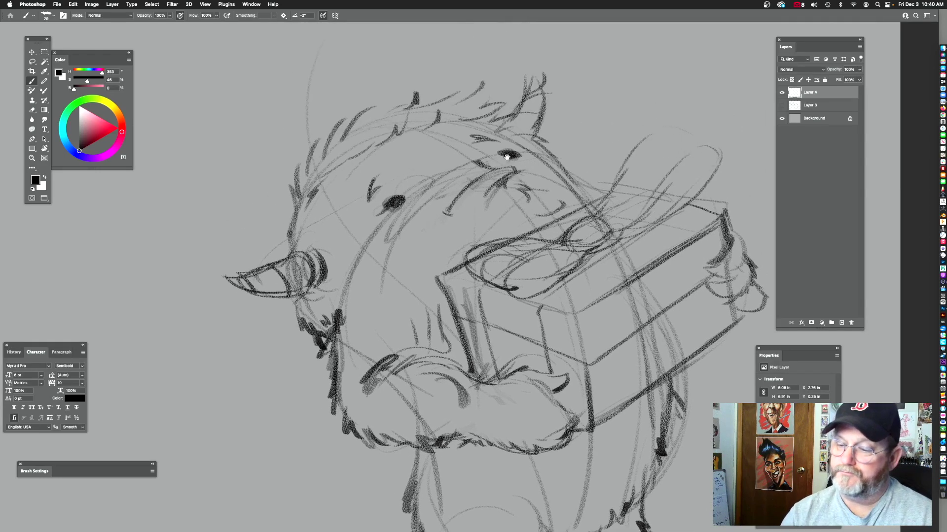
# - Define the far hand with spiky fur and darker fingers, and strengthen the contours of the bow's far loop
pyautogui.moveTo(605, 275); pyautogui.dragTo(569, 122)
pyautogui.moveTo(587, 284); pyautogui.dragTo(496, 188)
pyautogui.moveTo(578, 250); pyautogui.dragTo(532, 388)
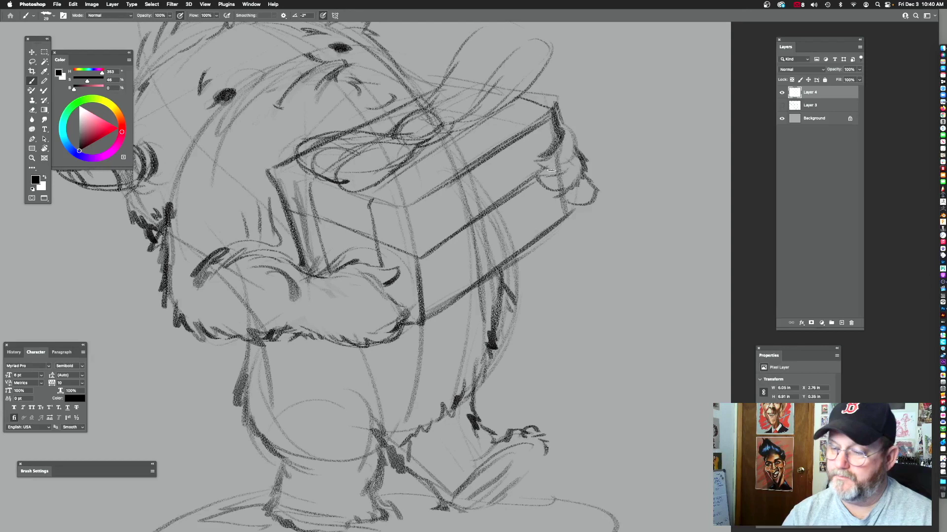
pyautogui.moveTo(521, 190); pyautogui.dragTo(474, 203)
pyautogui.moveTo(513, 147); pyautogui.dragTo(503, 180)
pyautogui.moveTo(519, 135); pyautogui.dragTo(535, 151)
pyautogui.moveTo(509, 211)
pyautogui.mouseDown()
pyautogui.moveTo(522, 220)
pyautogui.moveTo(555, 215)
pyautogui.mouseUp()
pyautogui.moveTo(513, 195)
pyautogui.mouseDown()
pyautogui.moveTo(525, 197)
pyautogui.moveTo(545, 266)
pyautogui.mouseUp()
pyautogui.moveTo(436, 209)
pyautogui.mouseDown()
pyautogui.moveTo(475, 158)
pyautogui.moveTo(533, 139)
pyautogui.moveTo(464, 203)
pyautogui.mouseUp()
pyautogui.moveTo(501, 118); pyautogui.dragTo(423, 178)
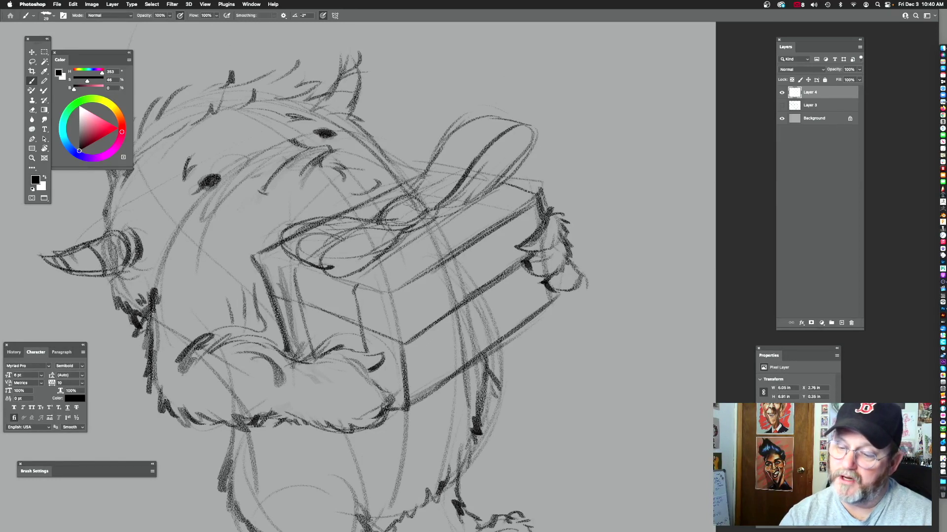
# - Add fur strokes along the far cheek, the near side of the face and above the near horn
pyautogui.moveTo(406, 119); pyautogui.dragTo(409, 121)
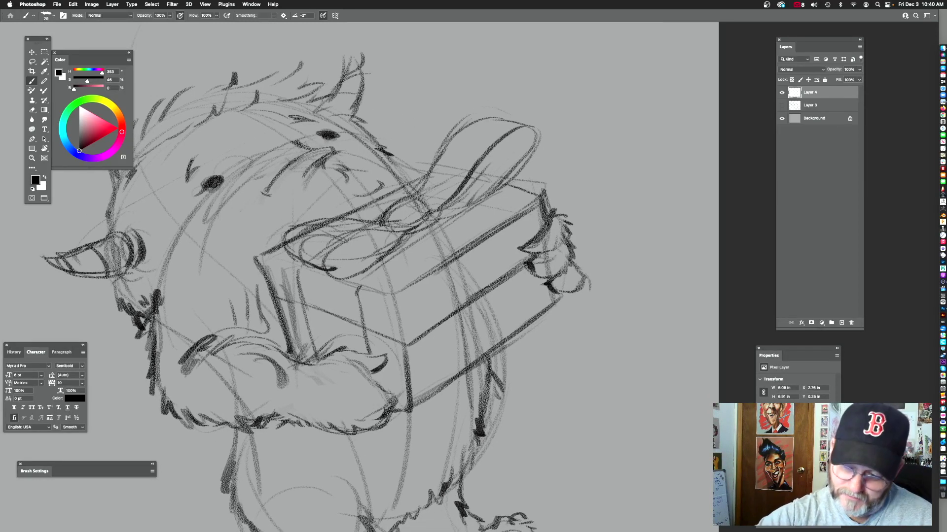
pyautogui.moveTo(385, 156); pyautogui.dragTo(488, 118)
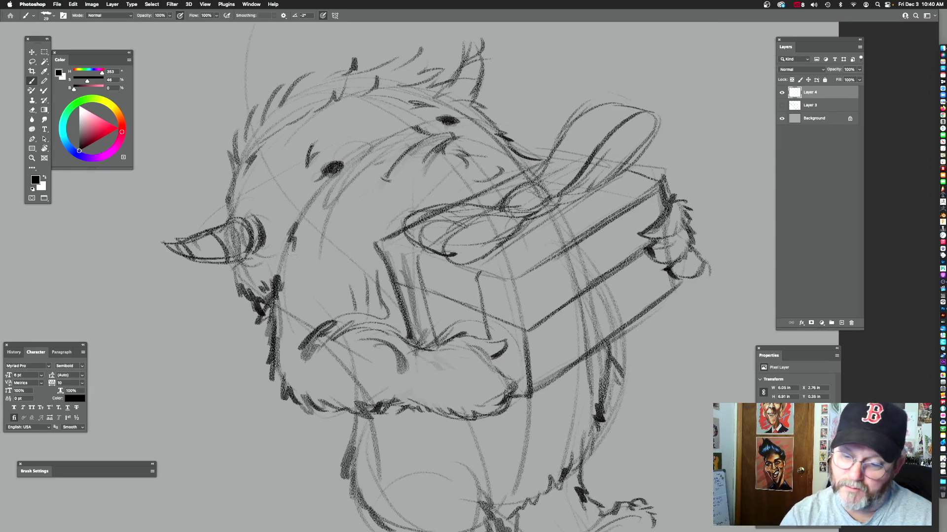
pyautogui.moveTo(483, 231); pyautogui.dragTo(512, 274)
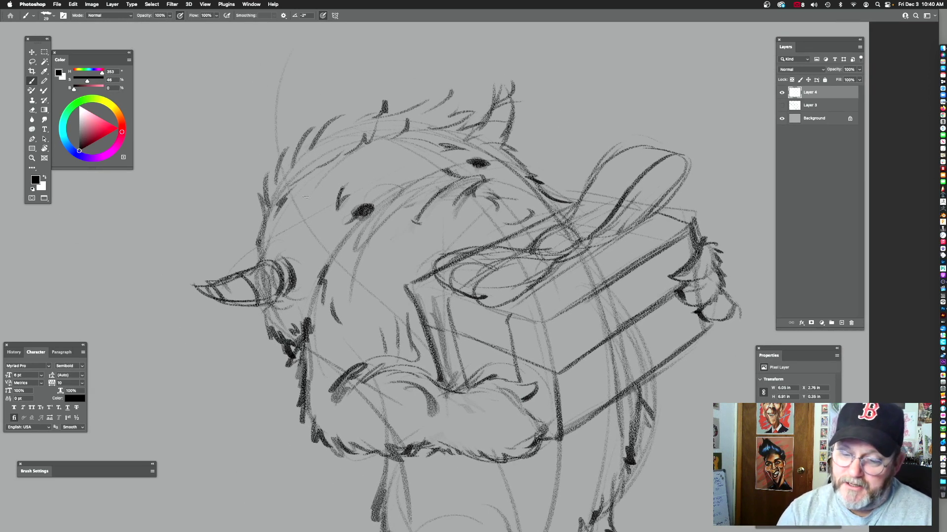
pyautogui.moveTo(319, 167)
pyautogui.mouseDown()
pyautogui.moveTo(286, 228)
pyautogui.moveTo(291, 277)
pyautogui.mouseUp()
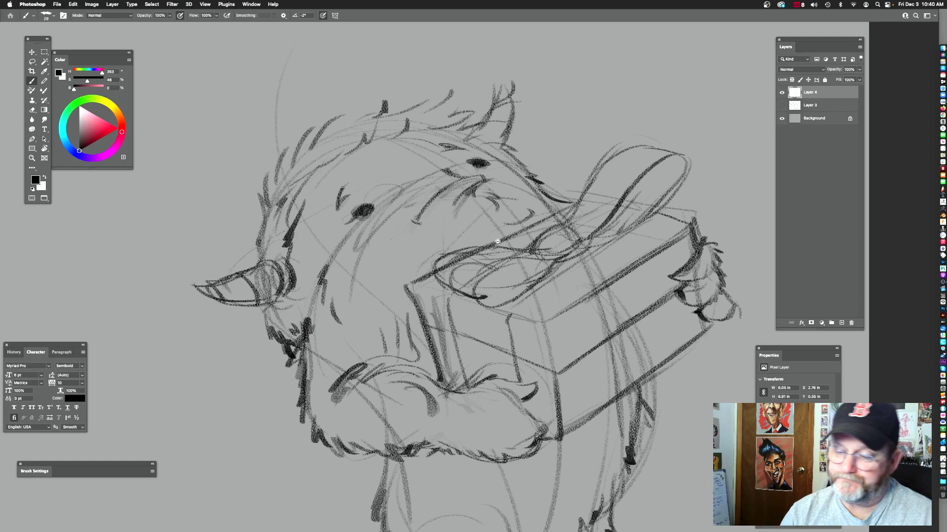
# - Shade the belly under the arm, the near leg and the front side of the box with a larger brush
pyautogui.moveTo(510, 236); pyautogui.dragTo(457, 270)
pyautogui.moveTo(518, 297); pyautogui.dragTo(454, 232)
pyautogui.moveTo(459, 271); pyautogui.dragTo(475, 258)
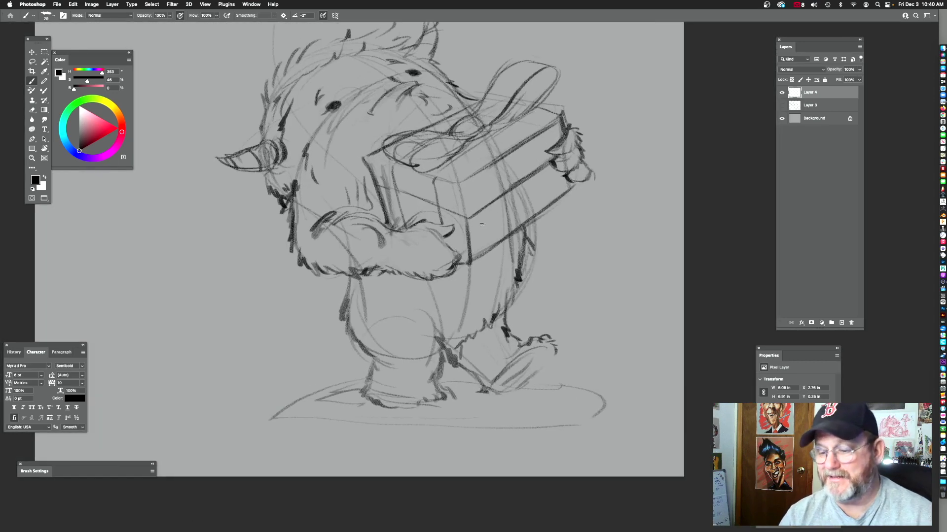
pyautogui.moveTo(456, 359)
pyautogui.mouseDown()
pyautogui.moveTo(447, 275)
pyautogui.moveTo(465, 261)
pyautogui.moveTo(496, 279)
pyautogui.mouseUp()
pyautogui.press('super+z')
pyautogui.moveTo(488, 247)
pyautogui.mouseDown()
pyautogui.moveTo(473, 253)
pyautogui.moveTo(493, 163)
pyautogui.moveTo(350, 207)
pyautogui.moveTo(394, 321)
pyautogui.mouseUp()
pyautogui.moveTo(557, 171); pyautogui.dragTo(542, 260)
pyautogui.moveTo(440, 233)
pyautogui.mouseDown()
pyautogui.moveTo(449, 247)
pyautogui.moveTo(528, 182)
pyautogui.mouseUp()
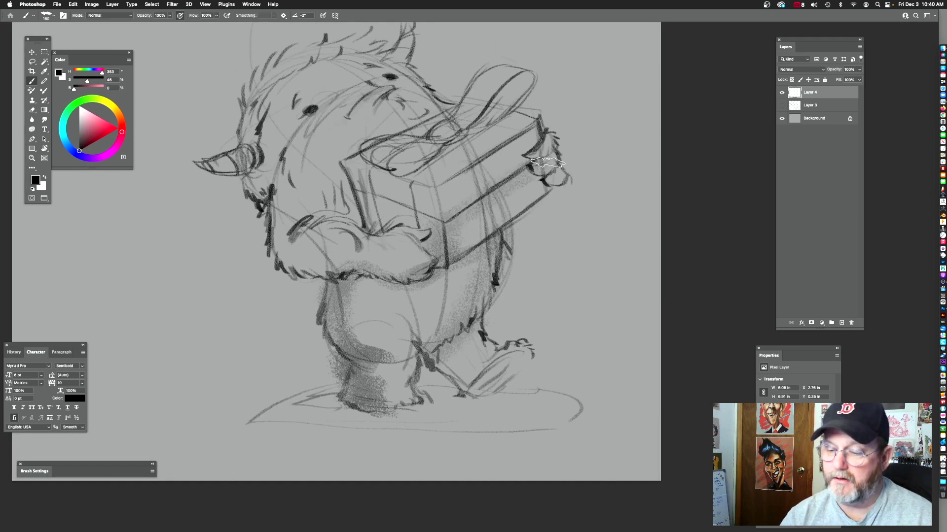
# - Shade the near arm, the chest, the side of the face and the top of the head
pyautogui.moveTo(270, 185)
pyautogui.mouseDown()
pyautogui.moveTo(285, 260)
pyautogui.moveTo(428, 270)
pyautogui.mouseUp()
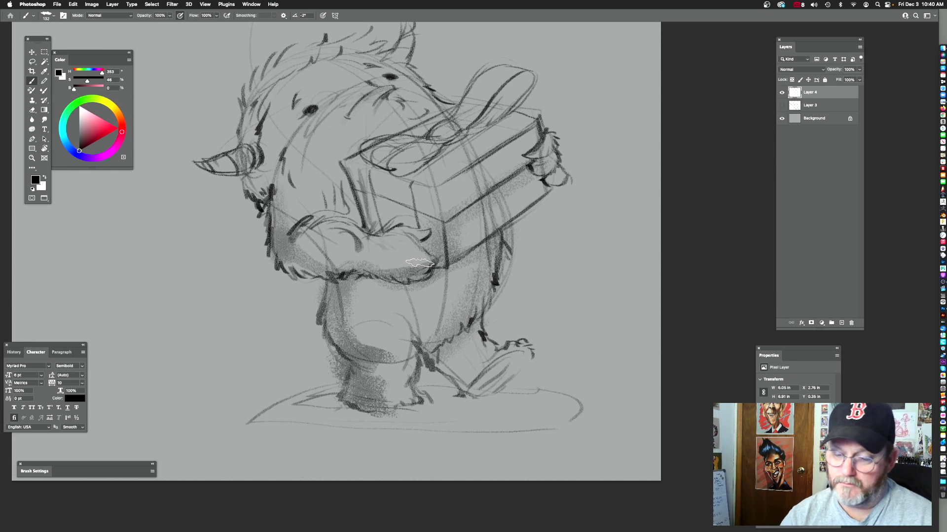
pyautogui.moveTo(370, 185); pyautogui.dragTo(396, 229)
pyautogui.moveTo(305, 267)
pyautogui.mouseDown()
pyautogui.moveTo(276, 212)
pyautogui.moveTo(301, 143)
pyautogui.moveTo(320, 148)
pyautogui.moveTo(361, 91)
pyautogui.moveTo(333, 95)
pyautogui.mouseUp()
pyautogui.moveTo(429, 74); pyautogui.dragTo(434, 101)
pyautogui.moveTo(310, 165); pyautogui.dragTo(305, 231)
pyautogui.moveTo(316, 182); pyautogui.dragTo(352, 252)
# - Shade the insides of the bow's loops with a smaller brush
pyautogui.moveTo(507, 188)
pyautogui.mouseDown()
pyautogui.moveTo(532, 178)
pyautogui.moveTo(448, 201)
pyautogui.moveTo(458, 203)
pyautogui.mouseUp()
pyautogui.press('[')
pyautogui.press('[')
pyautogui.press('[')
pyautogui.moveTo(565, 124)
pyautogui.mouseDown()
pyautogui.moveTo(538, 148)
pyautogui.moveTo(574, 118)
pyautogui.mouseUp()
pyautogui.moveTo(530, 164); pyautogui.dragTo(522, 180)
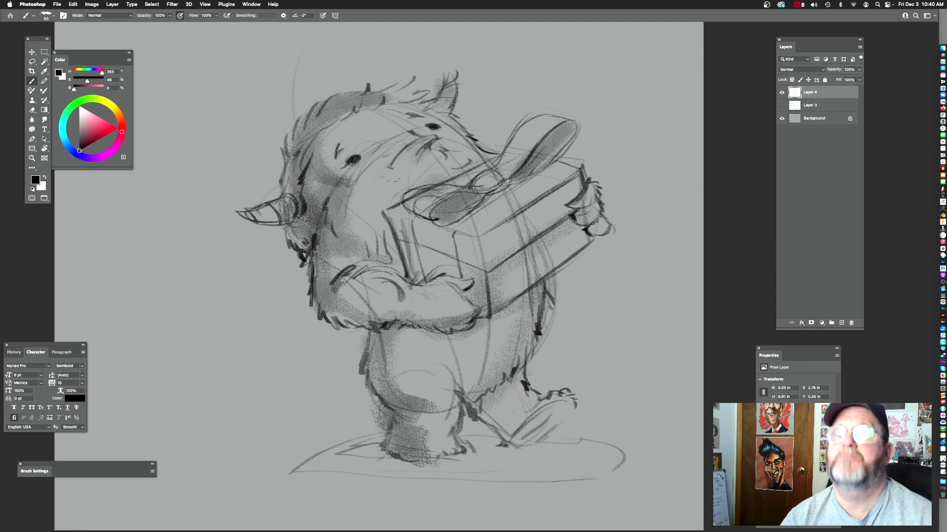
# - Shade the near horn and lay a dark ground shadow around the near foot
pyautogui.moveTo(333, 117); pyautogui.dragTo(307, 165)
pyautogui.moveTo(305, 207); pyautogui.dragTo(360, 165)
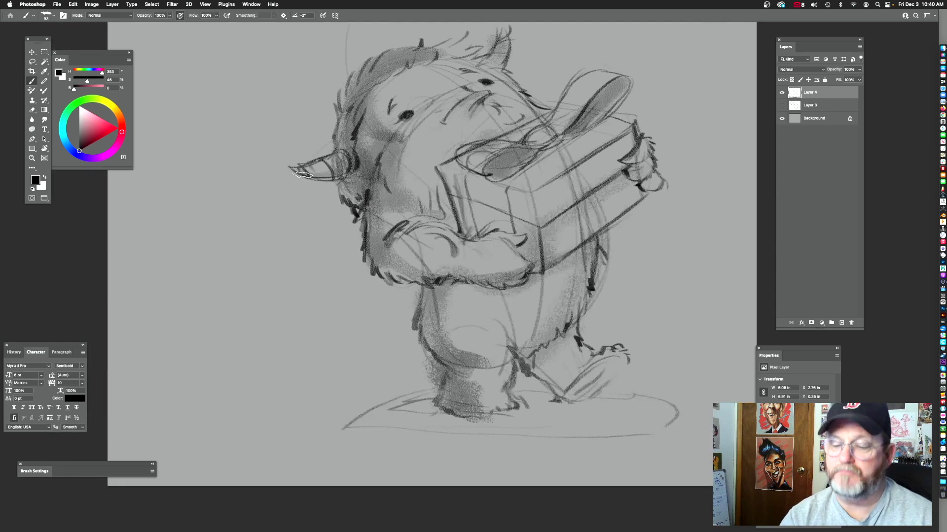
pyautogui.moveTo(452, 220); pyautogui.dragTo(453, 197)
pyautogui.scroll(-3, 453, 196)
pyautogui.moveTo(397, 220); pyautogui.dragTo(410, 291)
pyautogui.moveTo(435, 325); pyautogui.dragTo(511, 227)
pyautogui.moveTo(485, 226)
pyautogui.mouseDown()
pyautogui.moveTo(413, 242)
pyautogui.moveTo(600, 232)
pyautogui.moveTo(574, 231)
pyautogui.mouseUp()
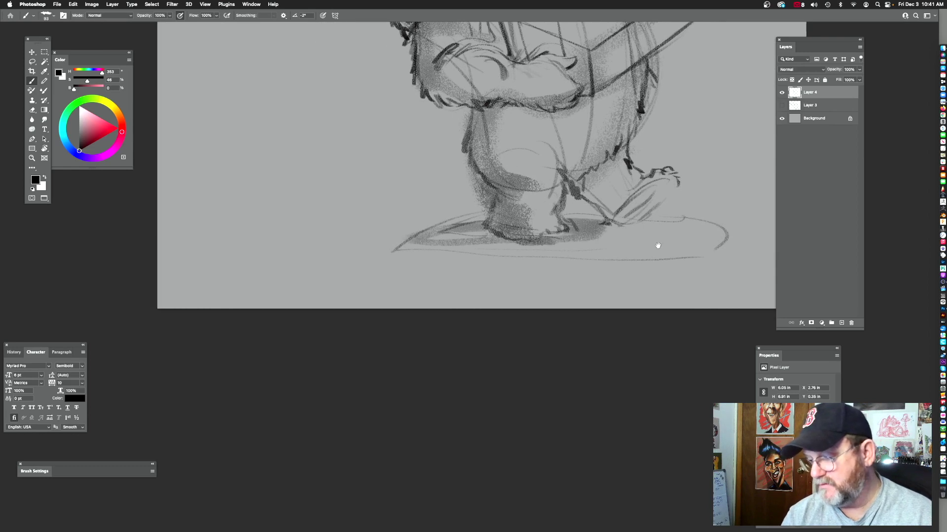
# - Extend the ground shadow beneath the monster and shade the raised far foot
pyautogui.moveTo(656, 245); pyautogui.dragTo(497, 246)
pyautogui.moveTo(425, 224); pyautogui.dragTo(586, 235)
pyautogui.moveTo(585, 235)
pyautogui.mouseDown()
pyautogui.moveTo(458, 235)
pyautogui.moveTo(527, 185)
pyautogui.mouseUp()
pyautogui.moveTo(515, 177); pyautogui.dragTo(448, 218)
pyautogui.moveTo(410, 241); pyautogui.dragTo(585, 238)
pyautogui.moveTo(551, 138); pyautogui.dragTo(635, 183)
pyautogui.moveTo(536, 275); pyautogui.dragTo(334, 288)
pyautogui.moveTo(528, 148); pyautogui.dragTo(444, 324)
pyautogui.moveTo(485, 269)
pyautogui.mouseDown()
pyautogui.moveTo(456, 287)
pyautogui.moveTo(483, 271)
pyautogui.mouseUp()
pyautogui.moveTo(494, 262); pyautogui.dragTo(532, 245)
# - Show the layer with the other poses and scale the gift-carrying monster to about 48%, placing it in the canvas's empty lower-left space
pyautogui.click(782, 105)
pyautogui.moveTo(575, 218); pyautogui.dragTo(598, 194)
pyautogui.hotkey('ctrl', 't')
pyautogui.moveTo(617, 73); pyautogui.dragTo(489, 213)
pyautogui.moveTo(481, 252); pyautogui.dragTo(368, 278)
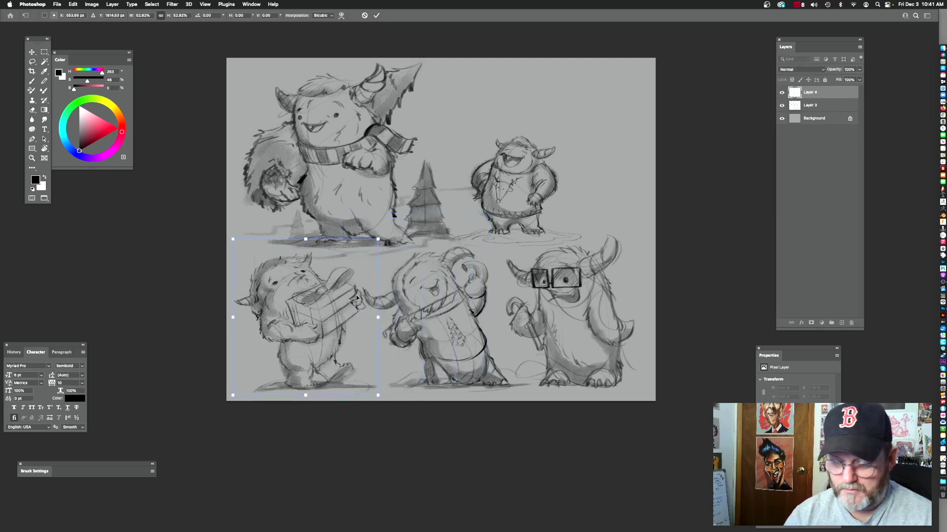
pyautogui.moveTo(378, 239); pyautogui.dragTo(364, 252)
pyautogui.moveTo(345, 288); pyautogui.dragTo(352, 285)
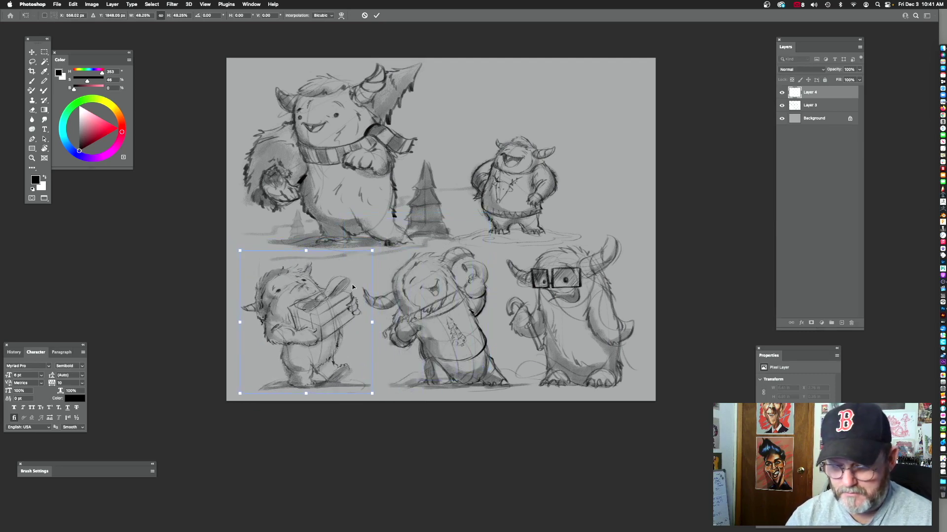
pyautogui.press('Return')
# - Merge the gift-carrying monster's layer down into the layer with the other poses, and toggle the merged layer's visibility to check it
pyautogui.scroll(4, 443, 264)
pyautogui.scroll(-2, 446, 267)
pyautogui.moveTo(446, 268)
pyautogui.mouseDown()
pyautogui.moveTo(480, 307)
pyautogui.moveTo(460, 304)
pyautogui.mouseUp()
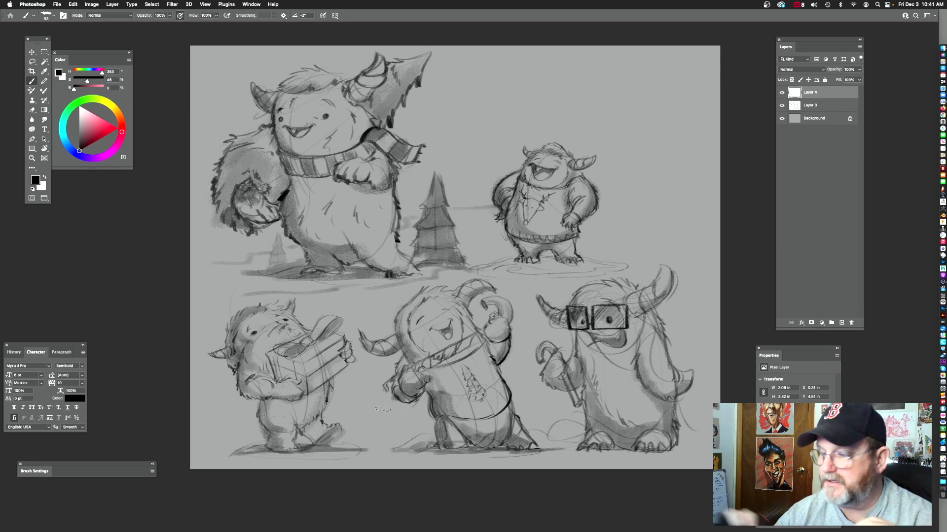
pyautogui.press('super+e')
pyautogui.click(781, 93)
pyautogui.click(781, 93)
pyautogui.moveTo(457, 221)
pyautogui.mouseDown()
pyautogui.moveTo(474, 212)
pyautogui.moveTo(465, 217)
pyautogui.mouseUp()
pyautogui.moveTo(433, 274); pyautogui.dragTo(438, 339)
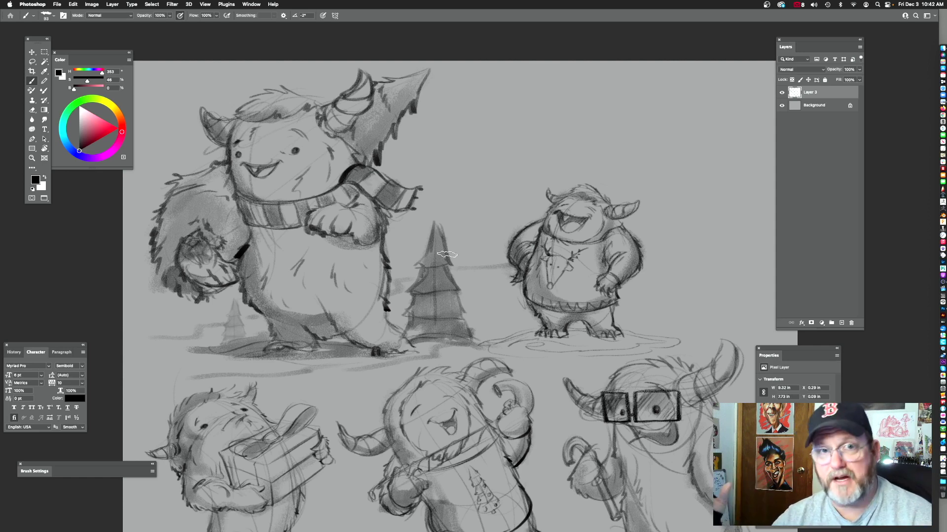
pyautogui.moveTo(501, 286)
pyautogui.mouseDown()
pyautogui.moveTo(590, 184)
pyautogui.moveTo(585, 176)
pyautogui.moveTo(501, 261)
pyautogui.moveTo(524, 275)
pyautogui.mouseUp()
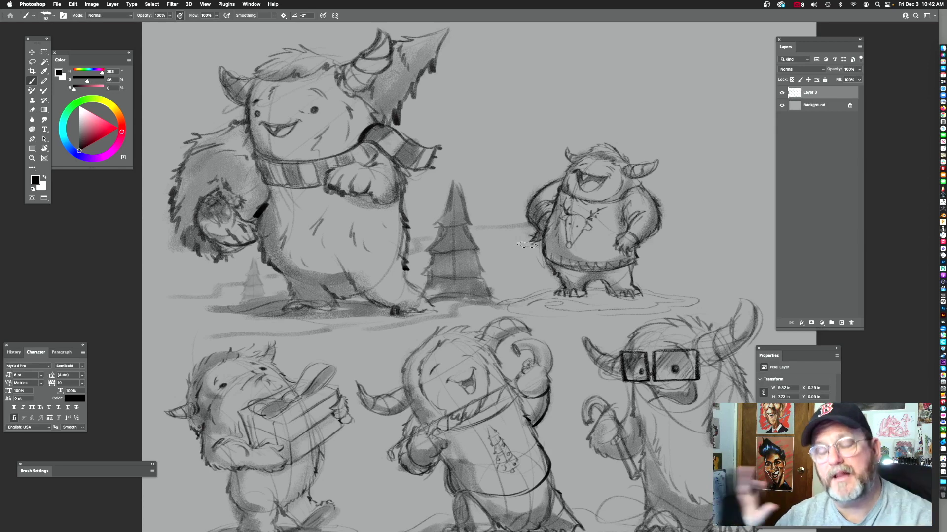
pyautogui.moveTo(609, 189)
pyautogui.mouseDown()
pyautogui.moveTo(585, 188)
pyautogui.moveTo(594, 188)
pyautogui.mouseUp()
pyautogui.moveTo(645, 173); pyautogui.dragTo(588, 163)
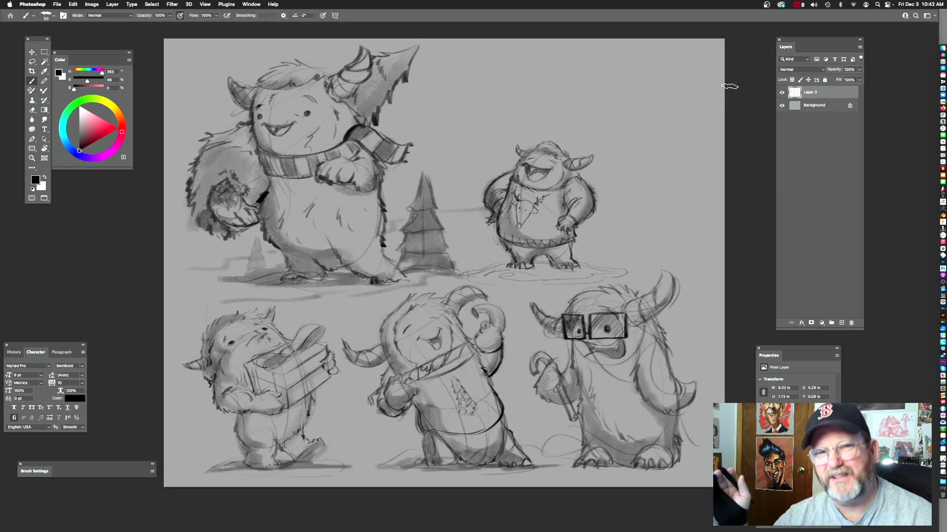
# - Hide the merged layer of monster sketches and add a new empty layer above it
pyautogui.click(782, 92)
pyautogui.moveTo(478, 185); pyautogui.dragTo(488, 186)
pyautogui.moveTo(546, 211); pyautogui.dragTo(519, 189)
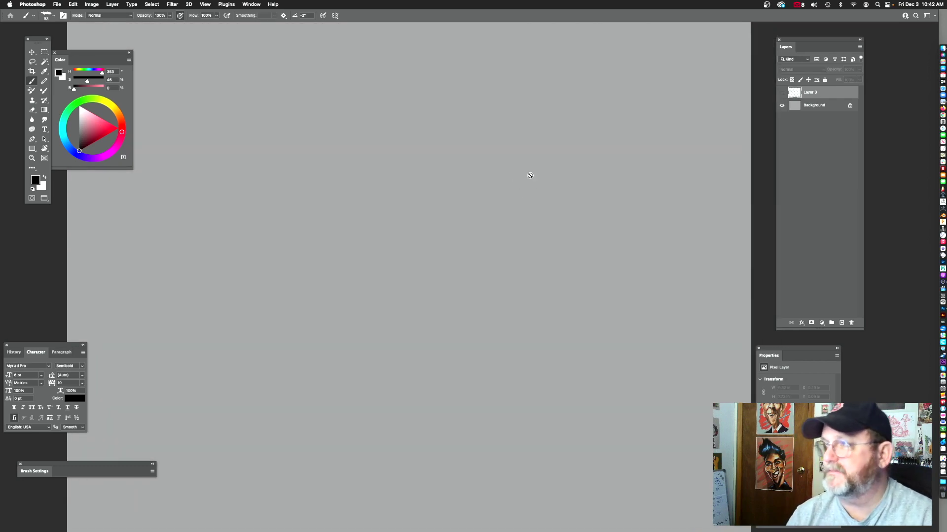
pyautogui.click(841, 322)
pyautogui.moveTo(480, 229); pyautogui.dragTo(513, 226)
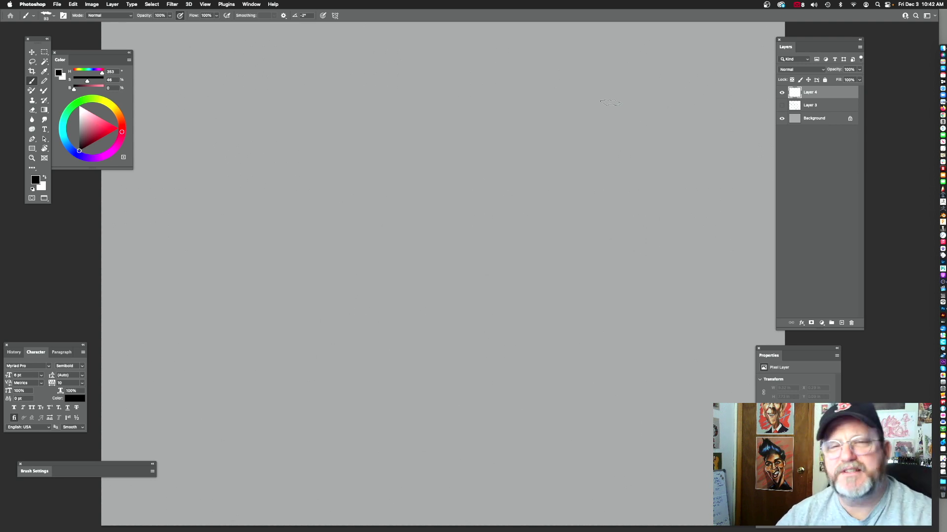
# - Show the layer of monster sketches again beneath the new empty layer
pyautogui.click(781, 105)
pyautogui.scroll(-5, 652, 170)
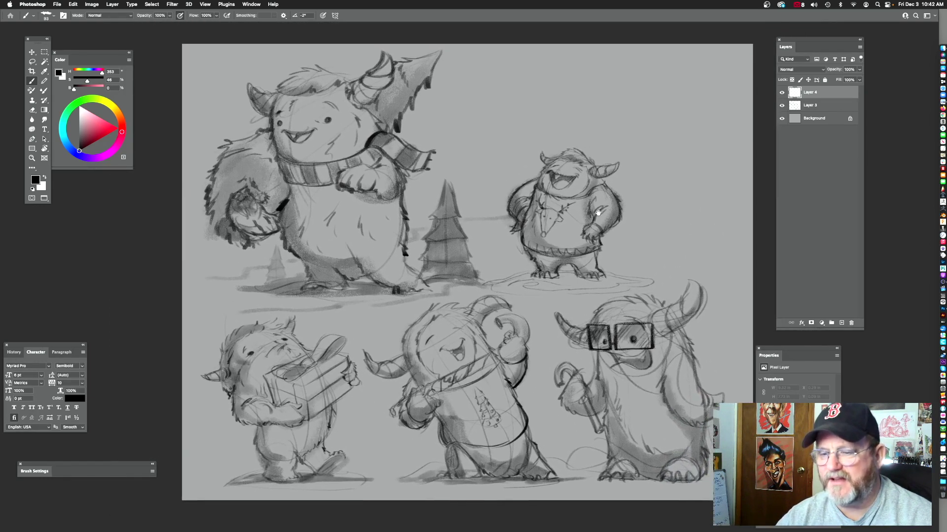
pyautogui.moveTo(598, 213); pyautogui.dragTo(597, 186)
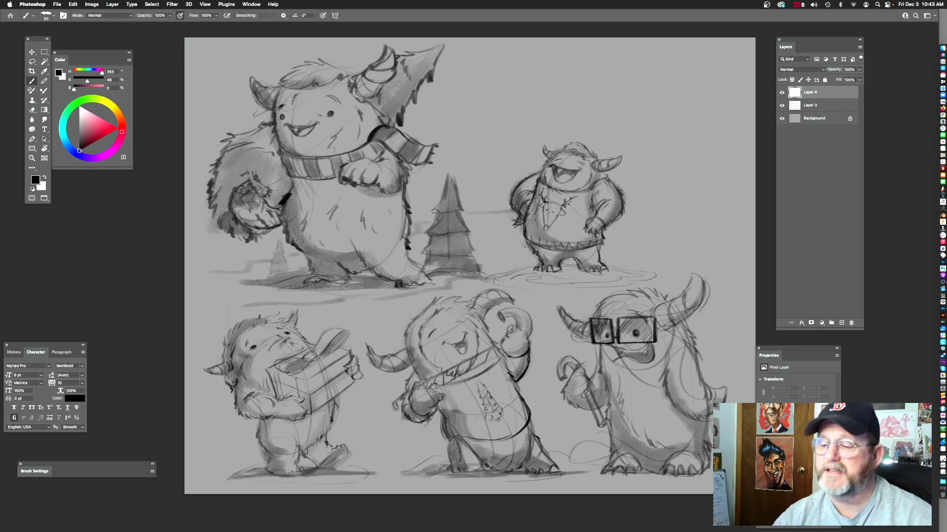
pyautogui.keyDown('super'); pyautogui.click(574, 158); pyautogui.keyUp('super')
pyautogui.moveTo(627, 130); pyautogui.dragTo(588, 178)
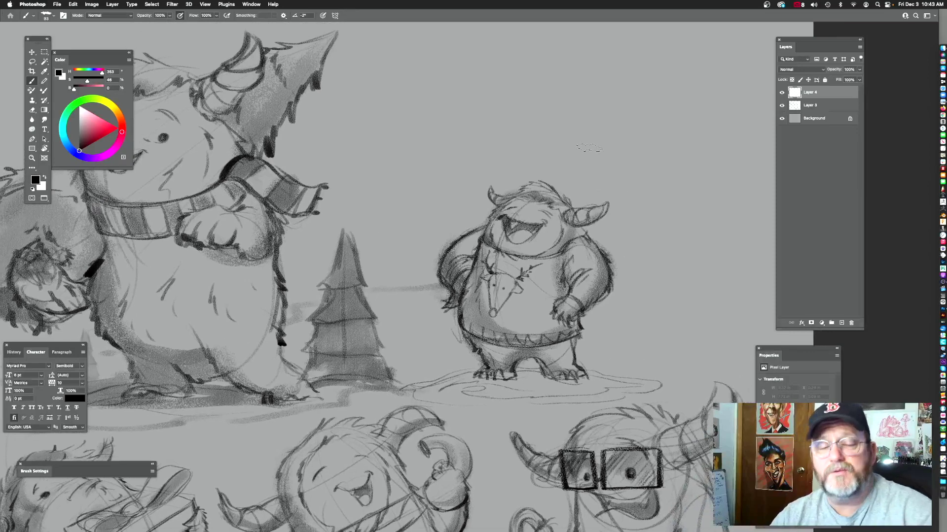